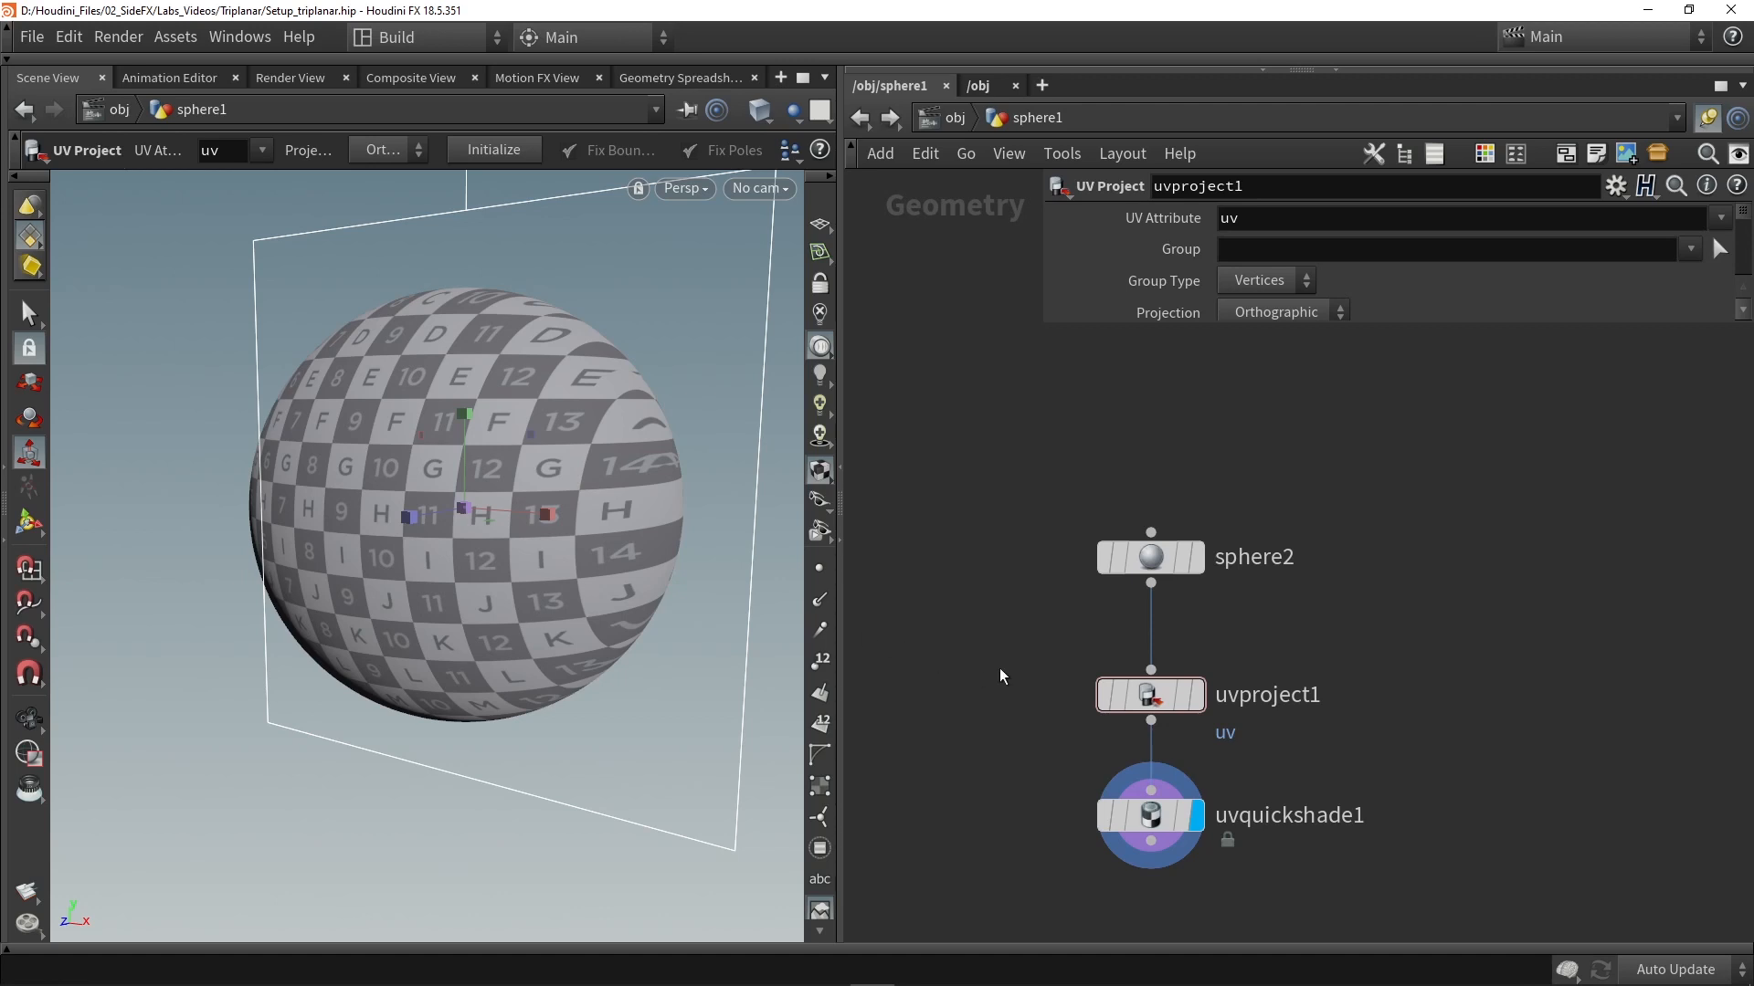
Examine the UV grid projected onto the sphere from several sides, checking where the pattern stretches.
{"action": "left_click", "coordinate": [1156, 708]}
{"action": "key", "text": "Escape"}
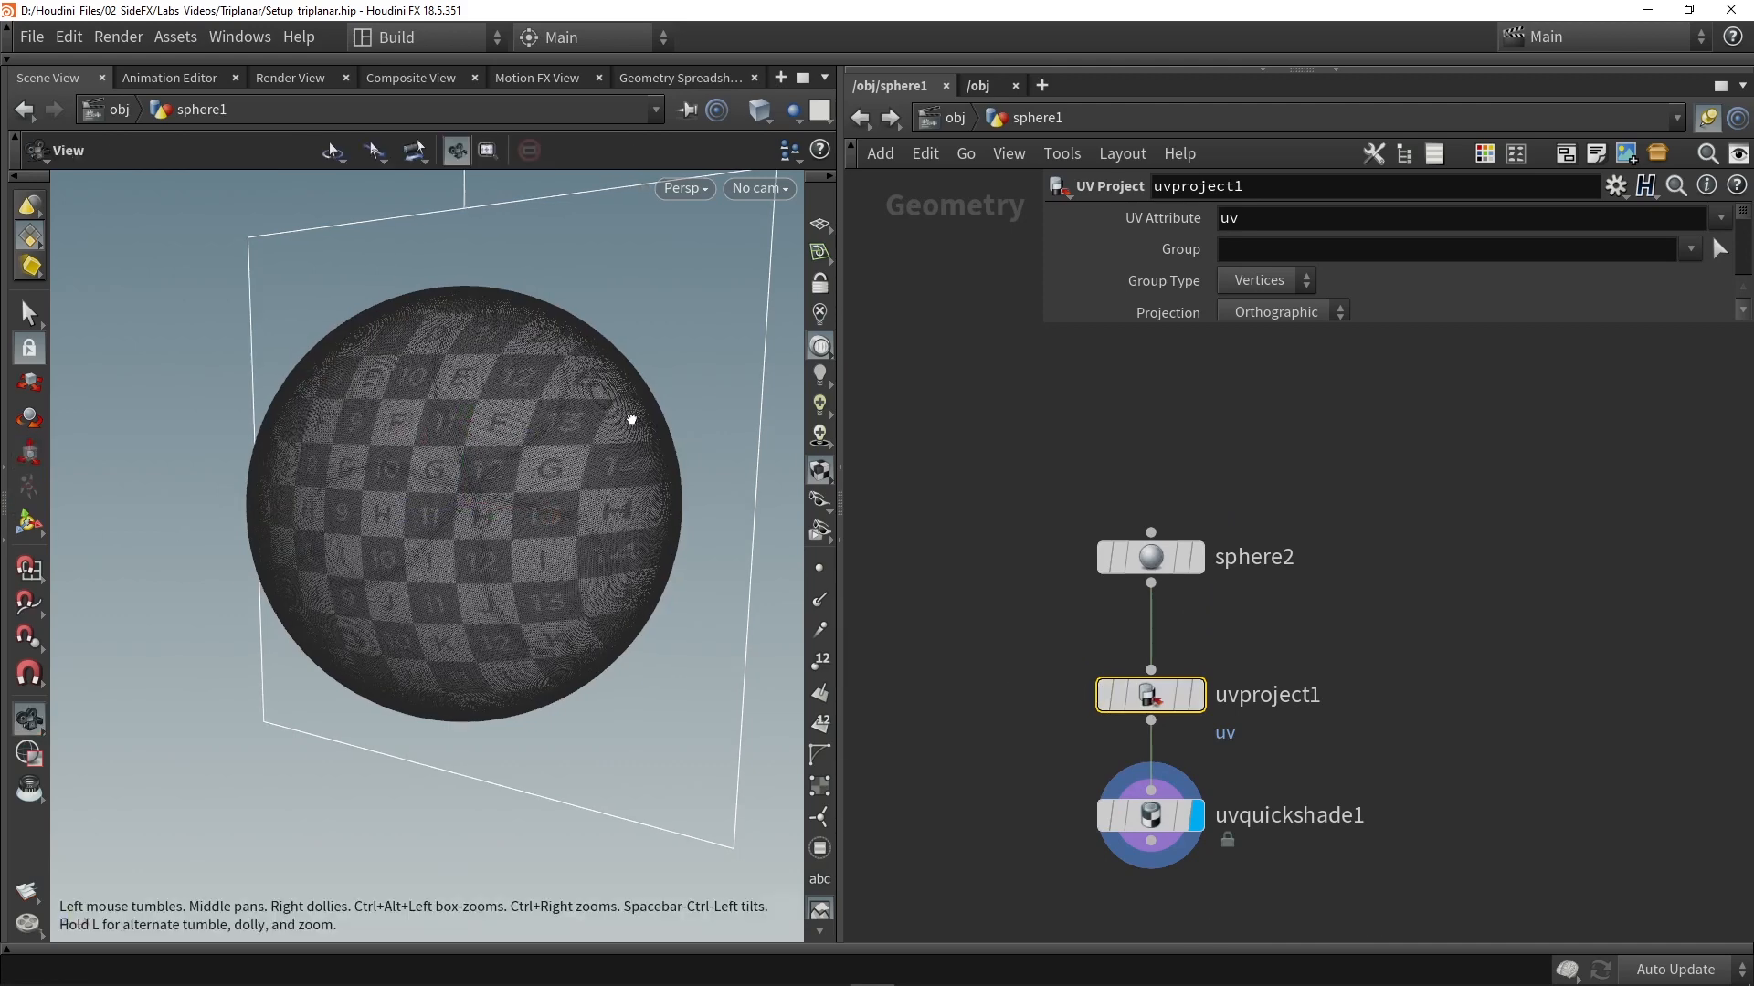
{"action": "left_click_drag", "start_coordinate": [626, 411], "coordinate": [670, 417]}
{"action": "left_click", "coordinate": [1133, 816]}
{"action": "key", "text": "Escape"}
{"action": "left_click_drag", "start_coordinate": [673, 536], "coordinate": [542, 445]}
{"action": "left_click_drag", "start_coordinate": [598, 504], "coordinate": [337, 587]}
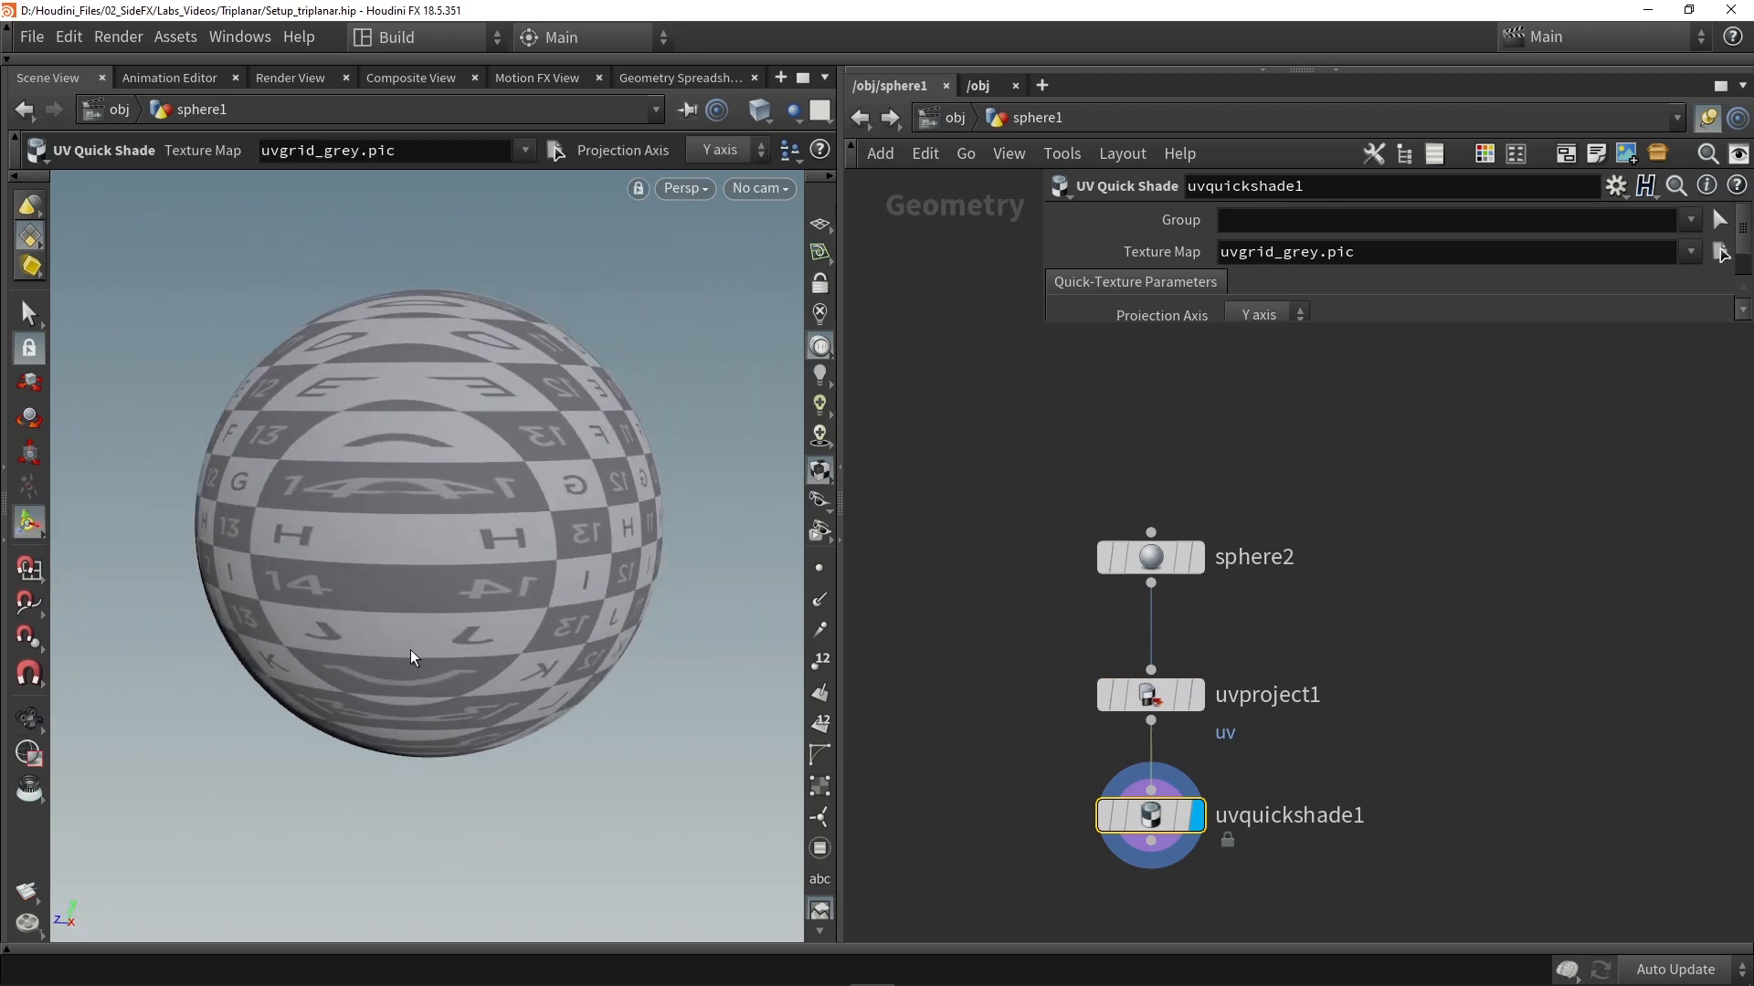
{"action": "left_click_drag", "start_coordinate": [434, 422], "coordinate": [552, 523]}
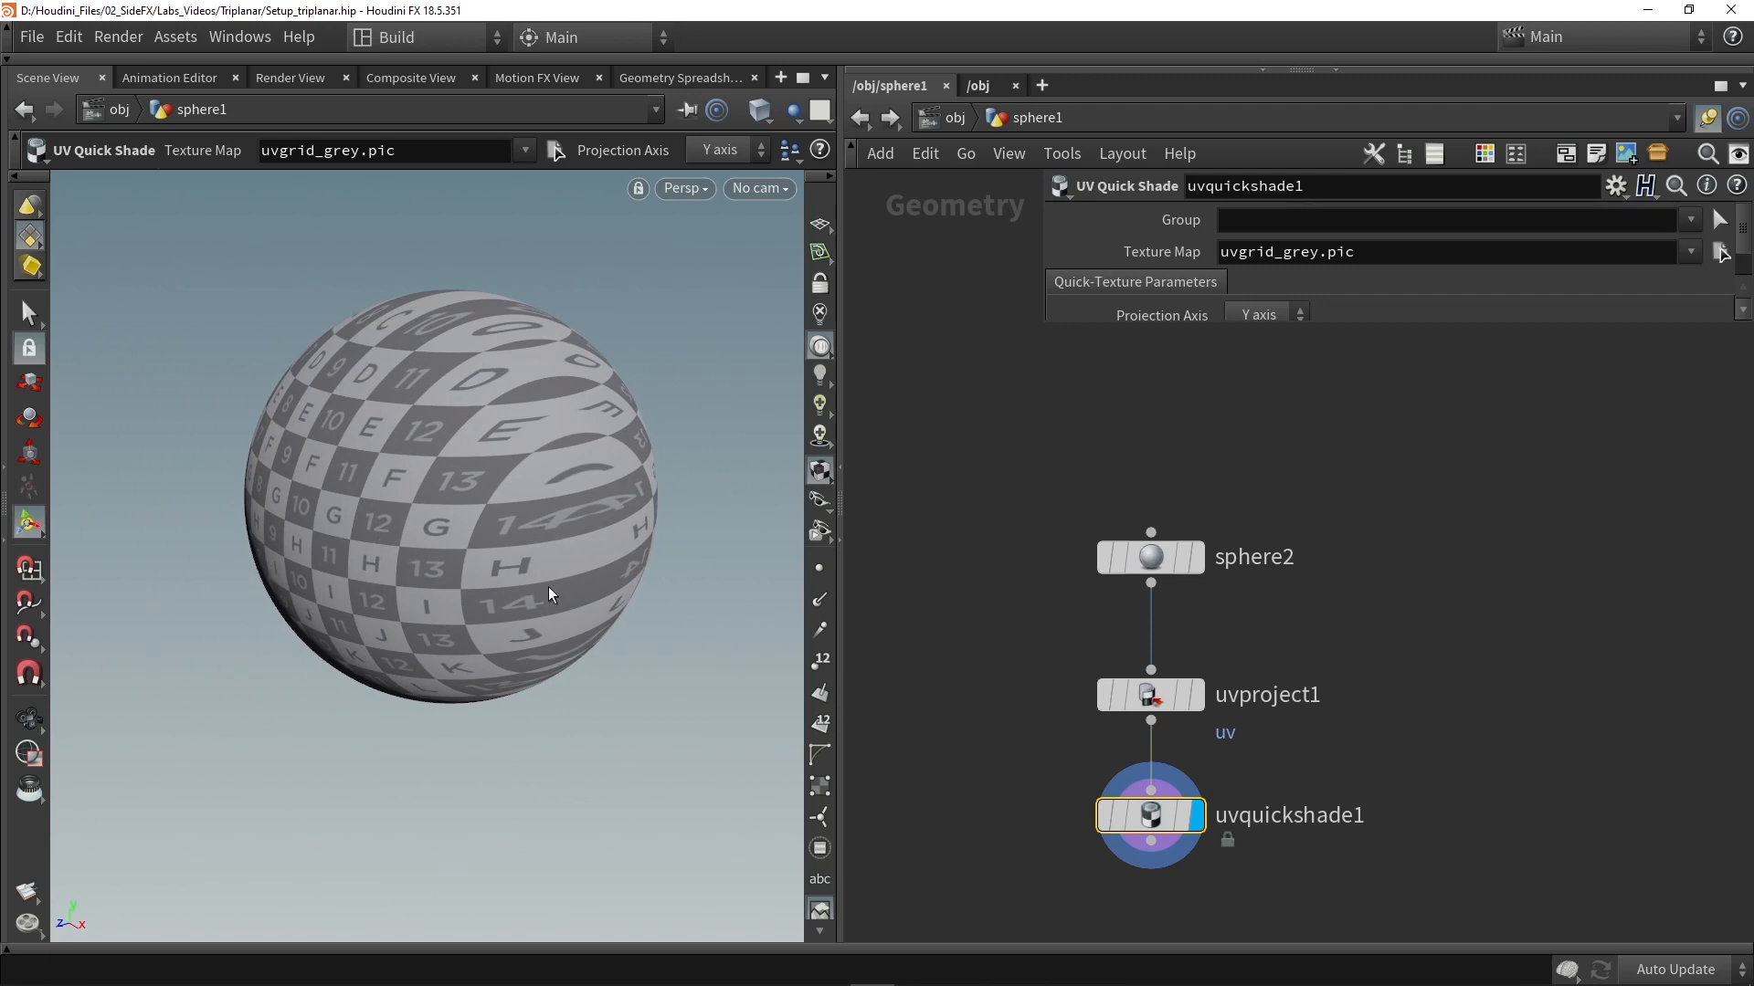
{"action": "left_click_drag", "start_coordinate": [477, 485], "coordinate": [640, 493]}
{"action": "middle_click_drag", "start_coordinate": [639, 494], "coordinate": [594, 457]}
{"action": "left_click_drag", "start_coordinate": [594, 457], "coordinate": [462, 465]}
{"action": "key", "text": "Return"}
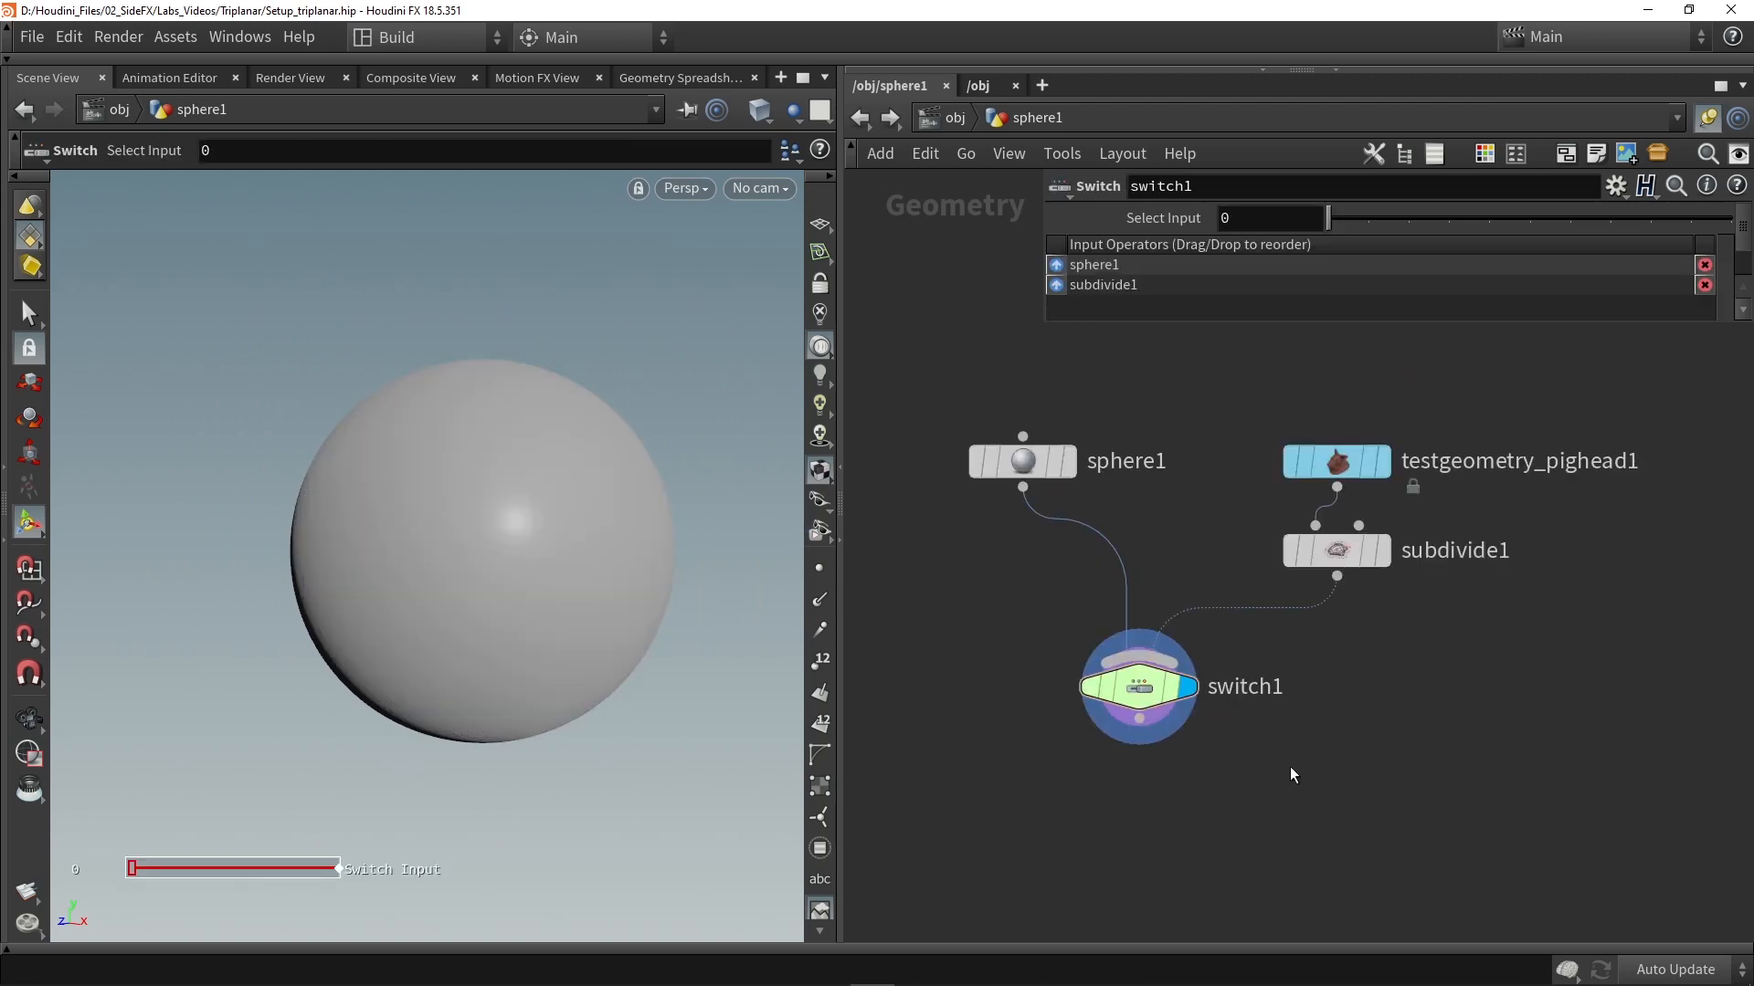
Inspect the sphere1 node's frequency setting and the mesh density of its polygon sphere.
{"action": "left_click", "coordinate": [1023, 461]}
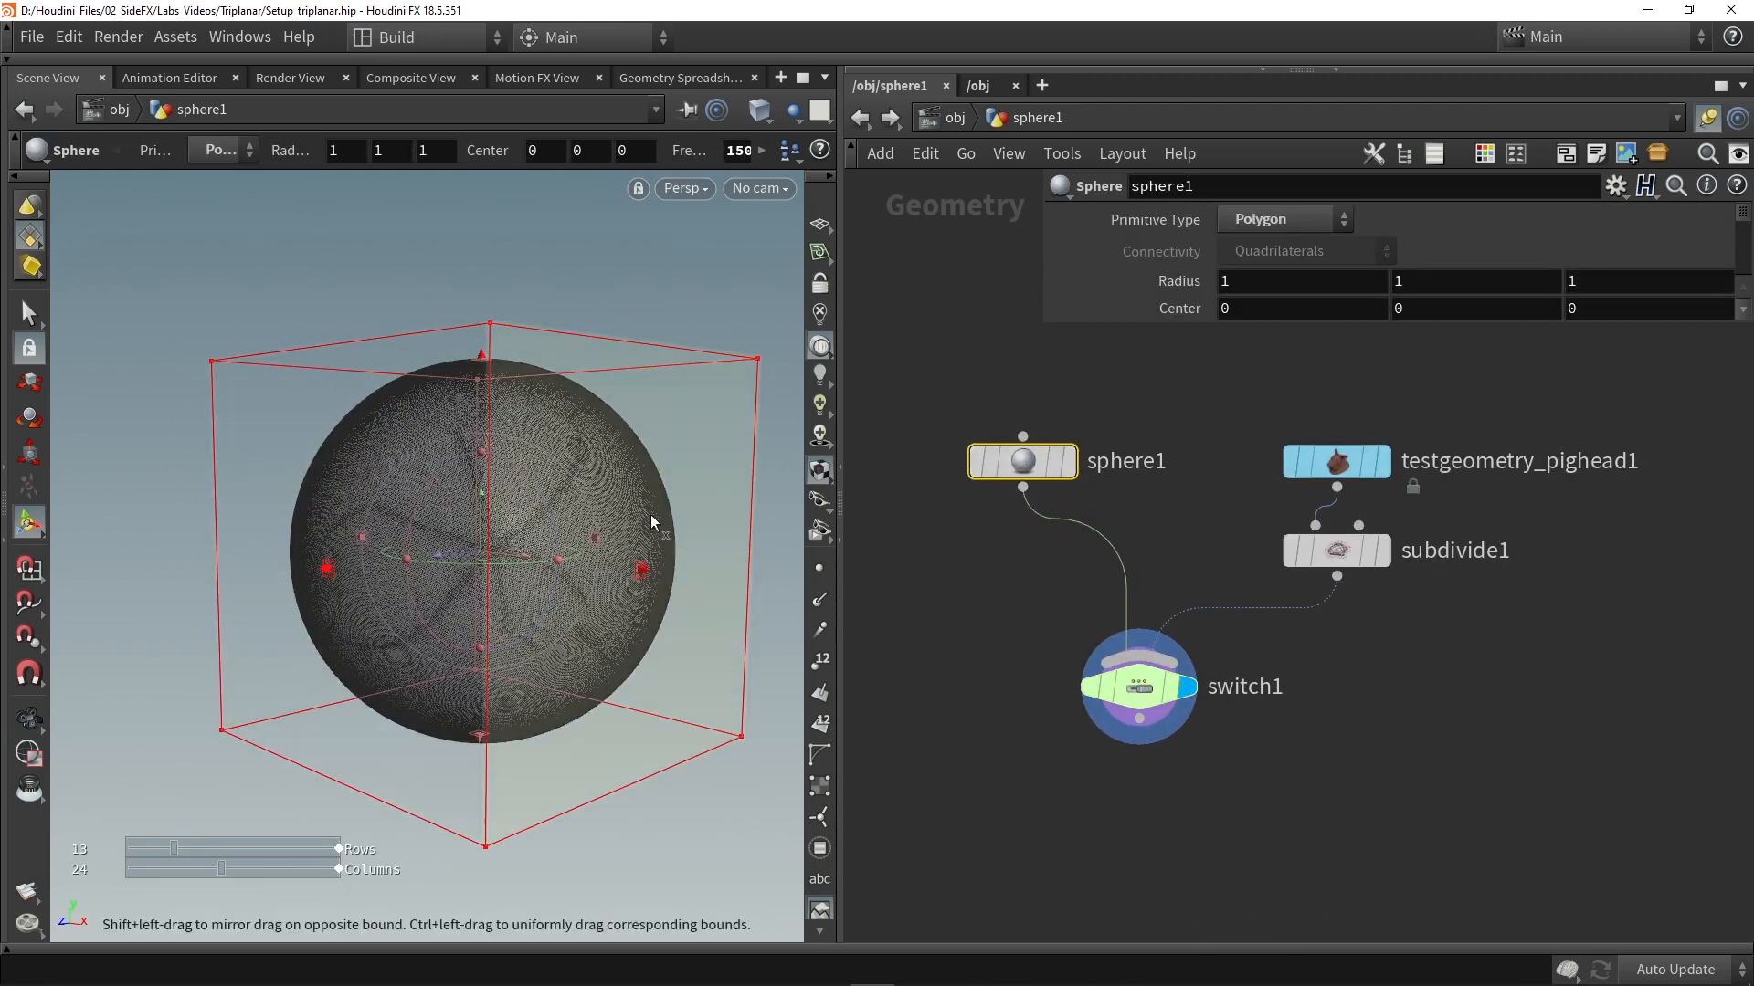
{"action": "left_click_drag", "start_coordinate": [1048, 326], "coordinate": [961, 462]}
{"action": "left_click_drag", "start_coordinate": [1187, 425], "coordinate": [1133, 425]}
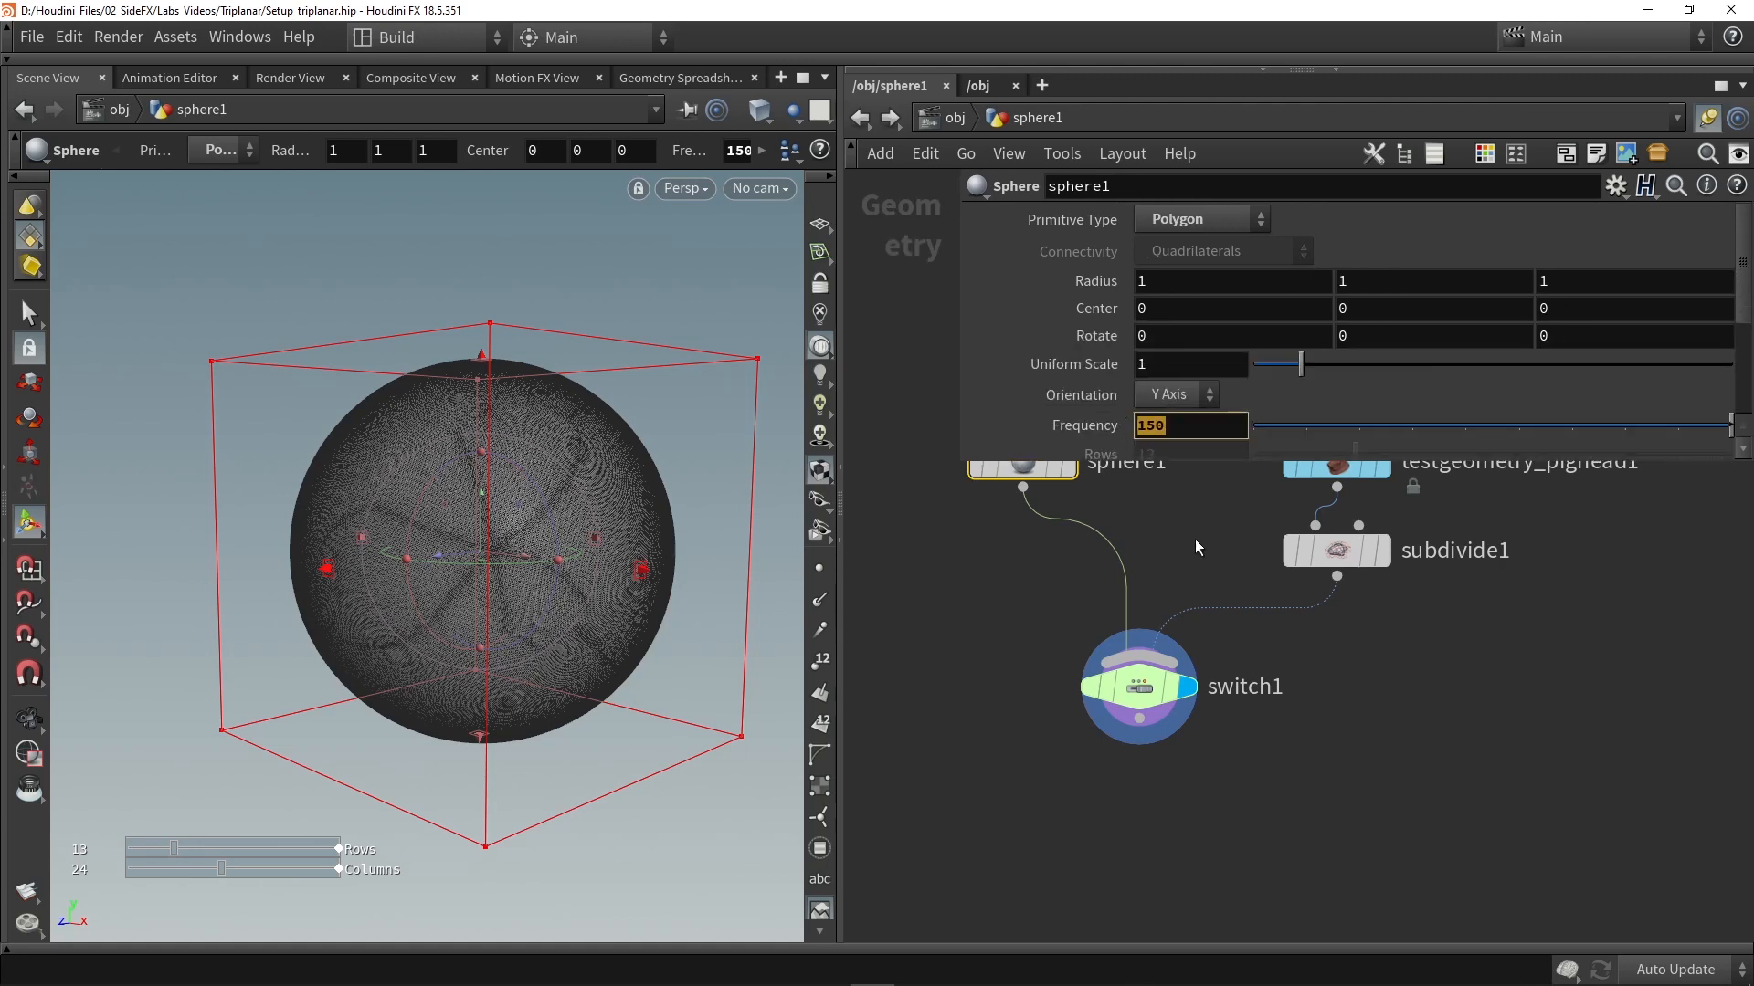
{"action": "left_click", "coordinate": [1189, 532]}
{"action": "key", "text": "w"}
{"action": "key", "text": "w"}
{"action": "left_click_drag", "start_coordinate": [567, 517], "coordinate": [592, 573], "text": "alt"}
{"action": "key", "text": "Return"}
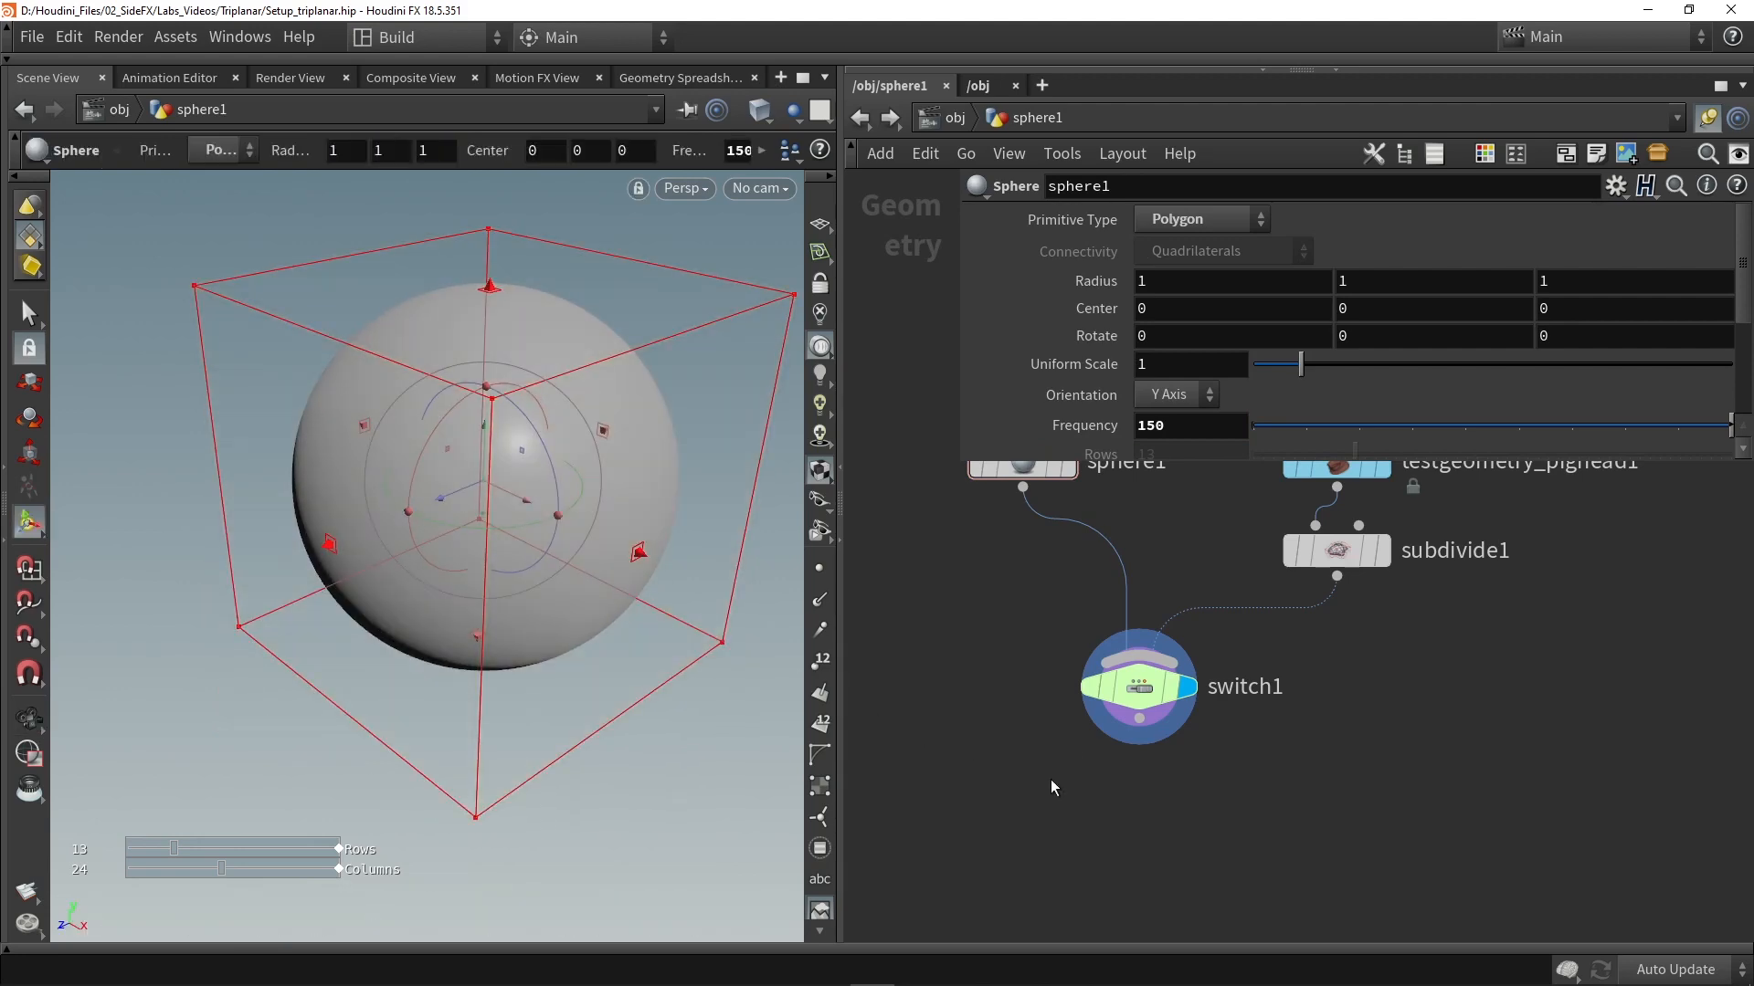
Add a Labs Triplanar Displace node below switch1, connect it to the switch output and display it.
{"action": "key", "text": "Tab"}
{"action": "type", "text": "trip"}
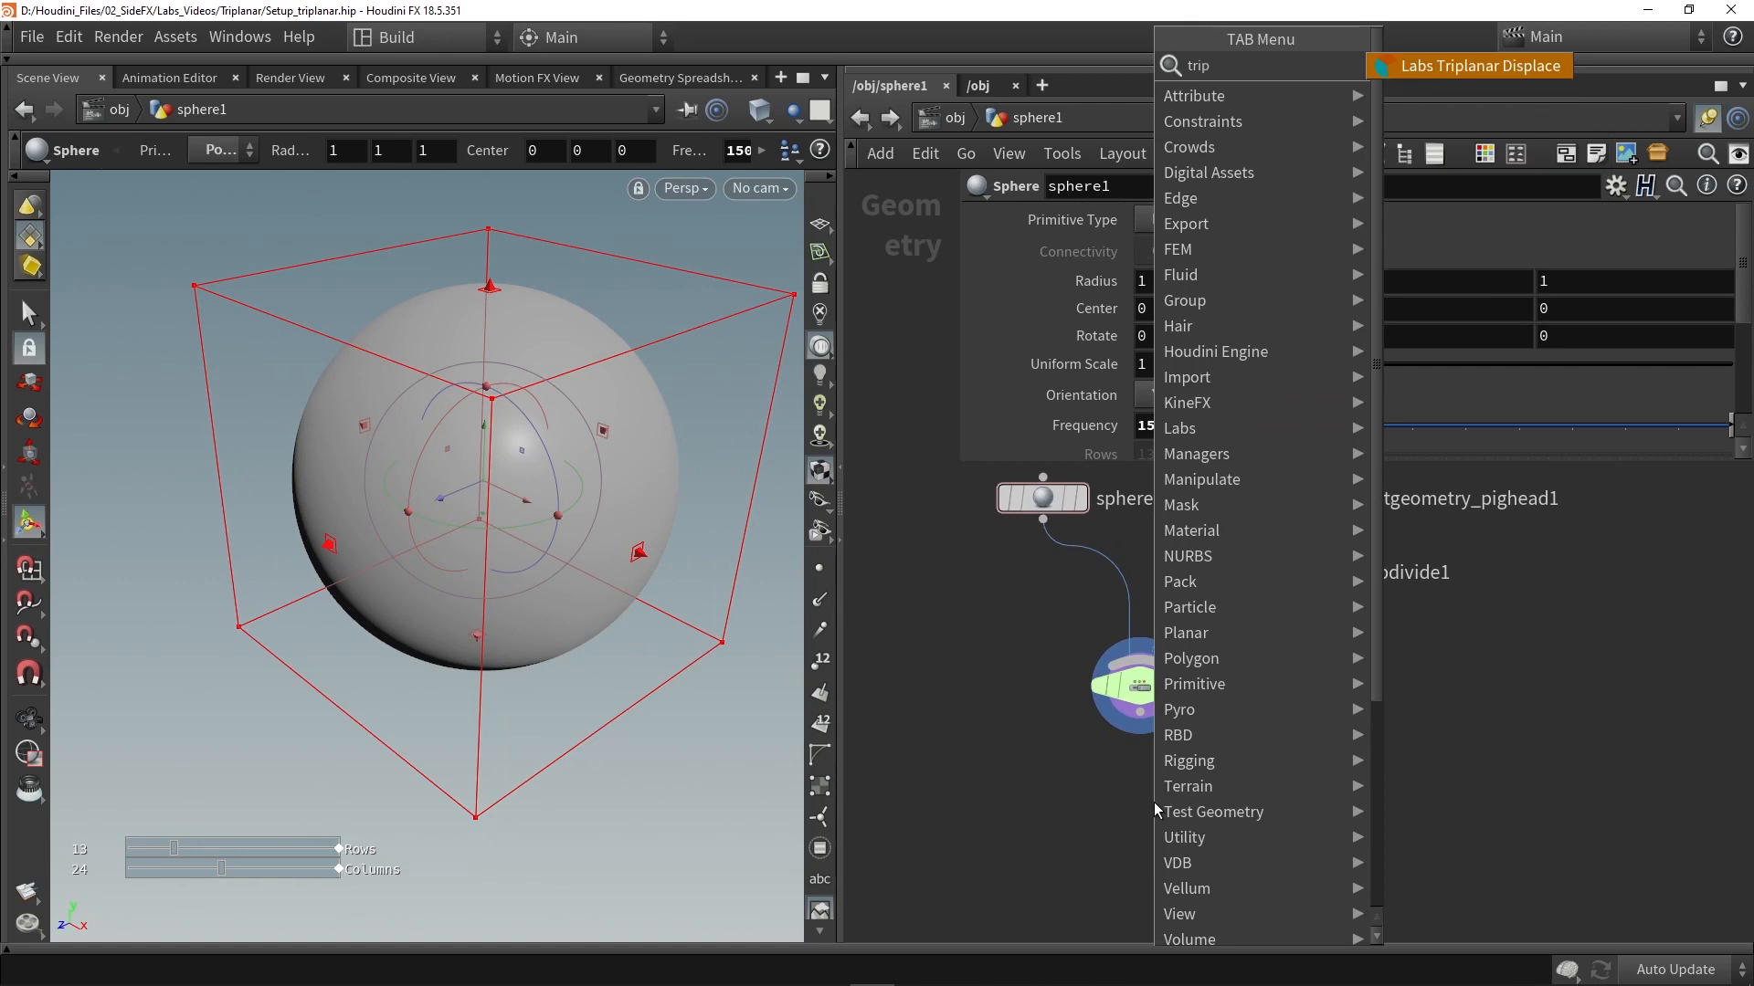
{"action": "key", "text": "Return"}
{"action": "left_click", "coordinate": [1153, 802]}
{"action": "left_click_drag", "start_coordinate": [1139, 712], "coordinate": [1150, 793]}
{"action": "left_click", "coordinate": [1193, 804]}
Examine the triplanar grid displacement around the sphere, including the areas where the projections meet.
{"action": "left_click_drag", "start_coordinate": [485, 450], "coordinate": [616, 614], "text": "alt"}
{"action": "scroll", "coordinate": [485, 418], "scroll_direction": "up", "scroll_amount": 3}
{"action": "mouse_move", "coordinate": [616, 615]}
{"action": "middle_mouse_down", "text": "alt"}
{"action": "mouse_move", "coordinate": [466, 591]}
{"action": "mouse_move", "coordinate": [633, 586]}
{"action": "middle_mouse_up", "text": "alt"}
{"action": "left_click_drag", "start_coordinate": [637, 519], "coordinate": [497, 448], "text": "alt"}
{"action": "left_click_drag", "start_coordinate": [312, 665], "coordinate": [304, 489], "text": "alt"}
{"action": "left_click_drag", "start_coordinate": [322, 755], "coordinate": [347, 411], "text": "alt"}
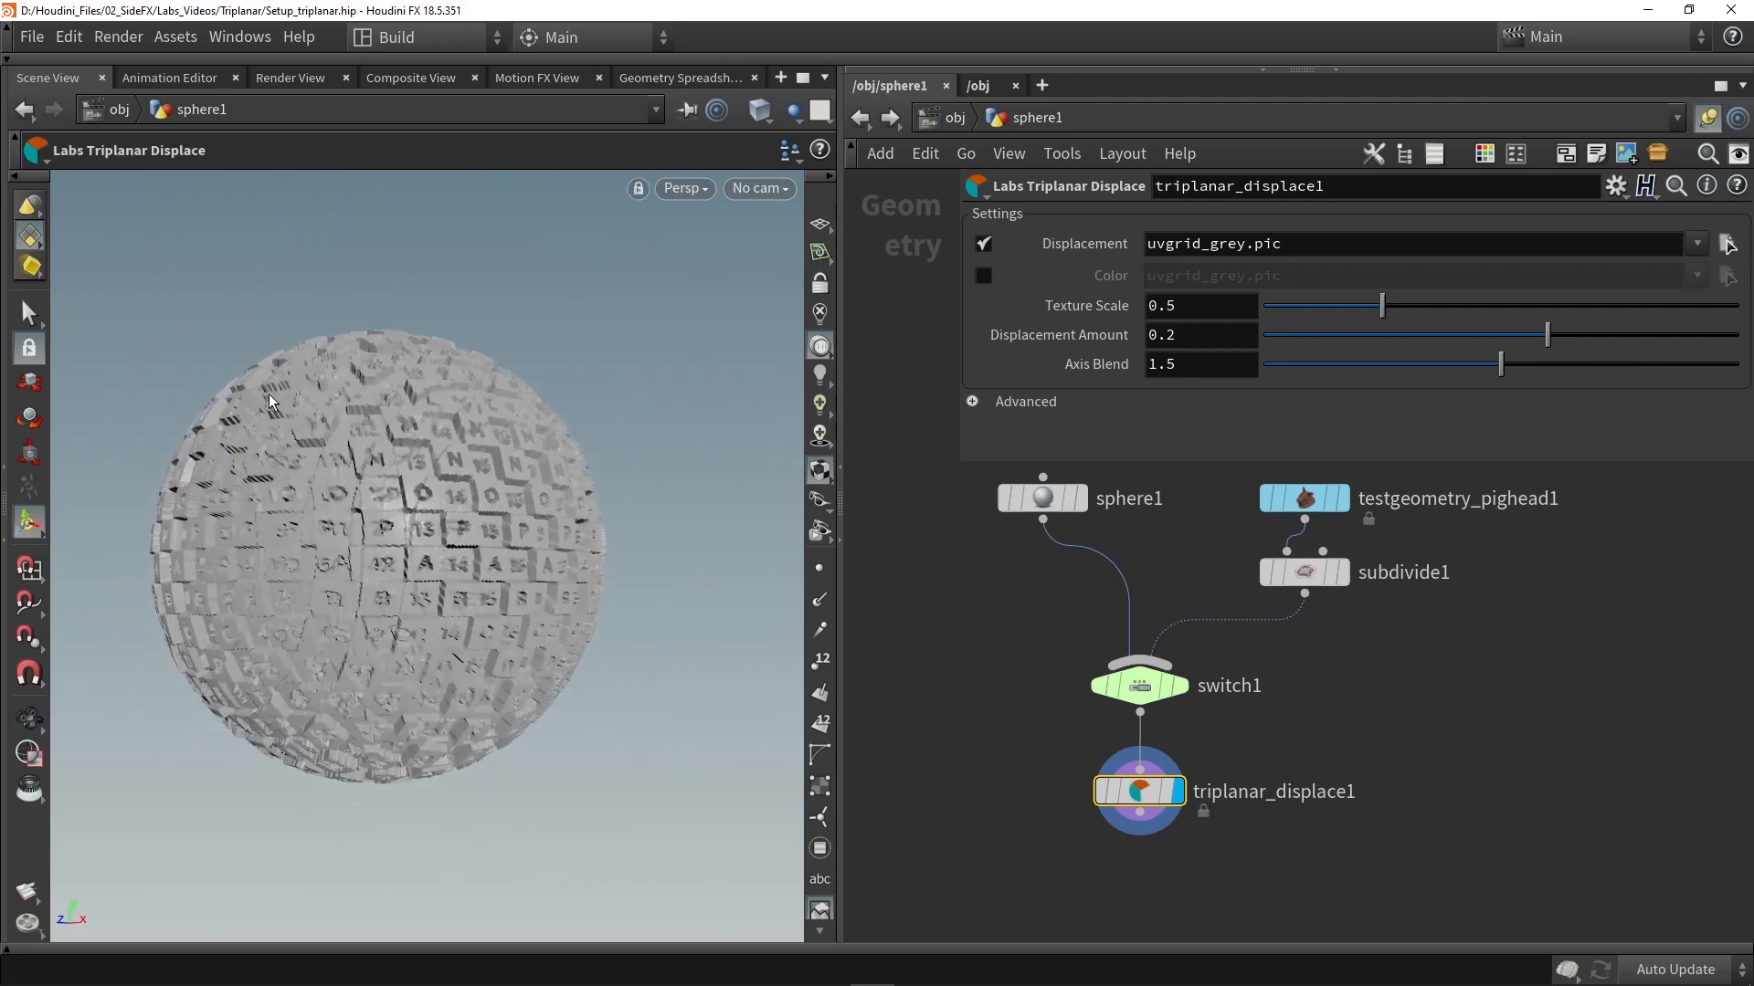
{"action": "left_click_drag", "start_coordinate": [310, 636], "coordinate": [494, 573], "text": "alt"}
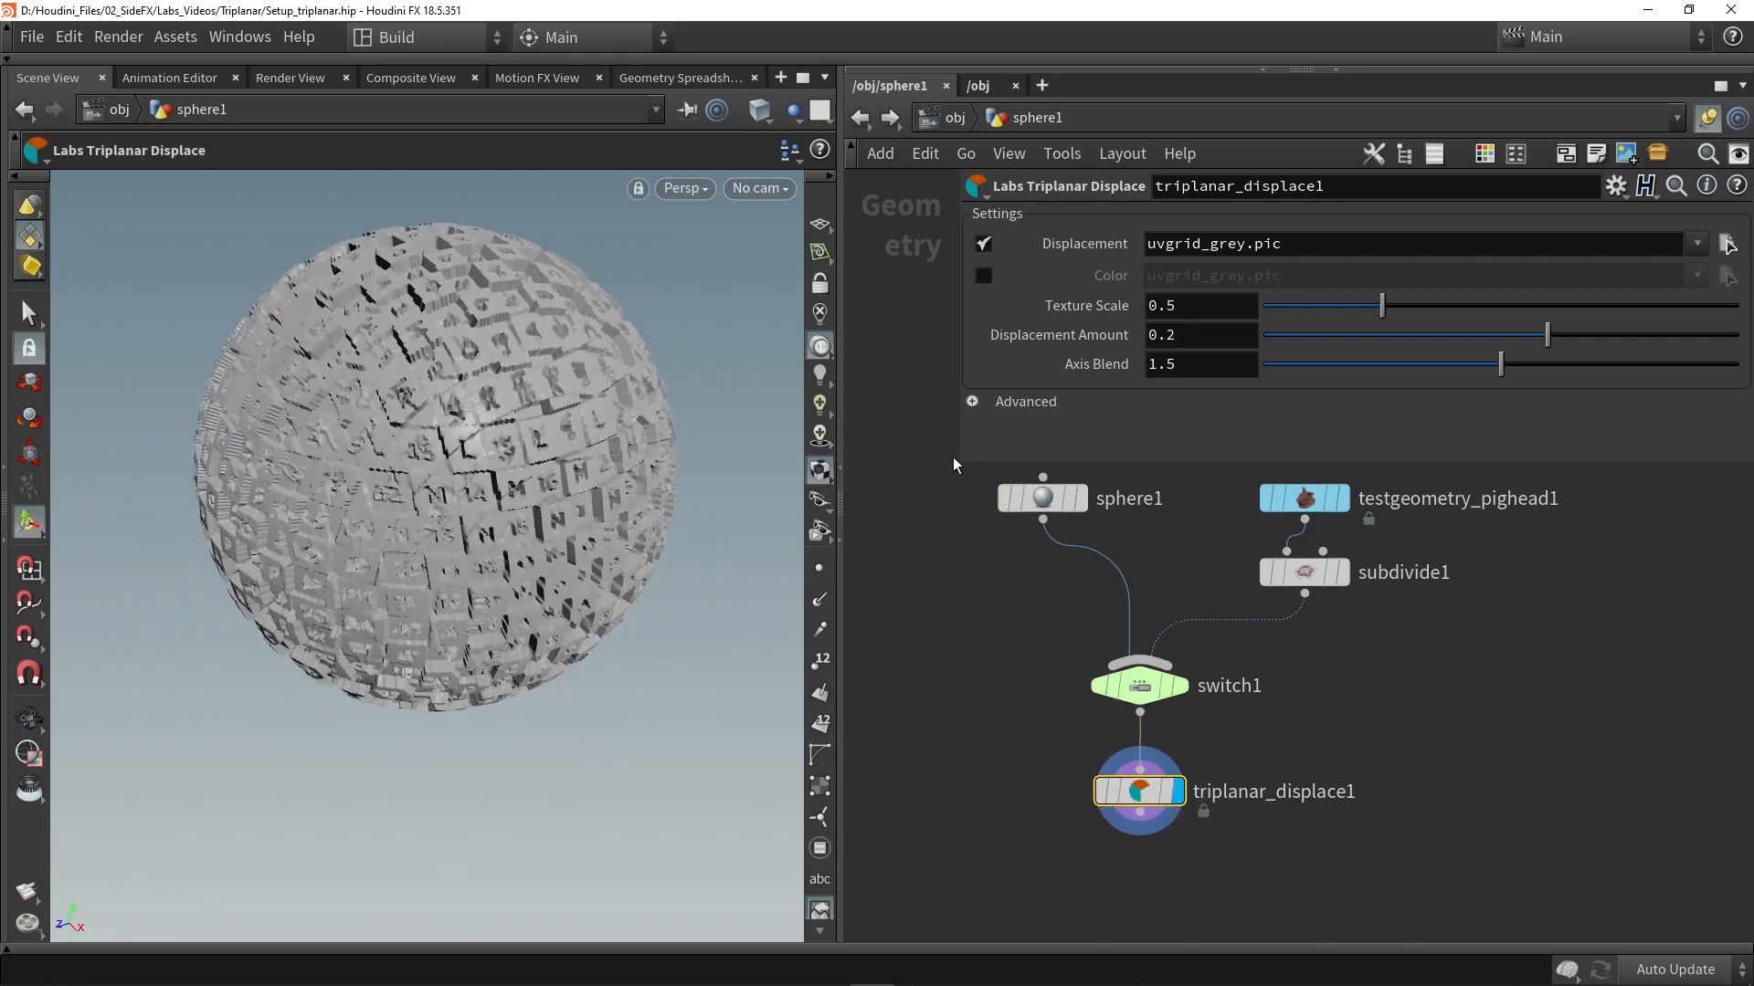
Replace the displacement map of triplanar_displace1 with a texture from the Megascans Library.
{"action": "left_click_drag", "start_coordinate": [958, 468], "coordinate": [911, 529]}
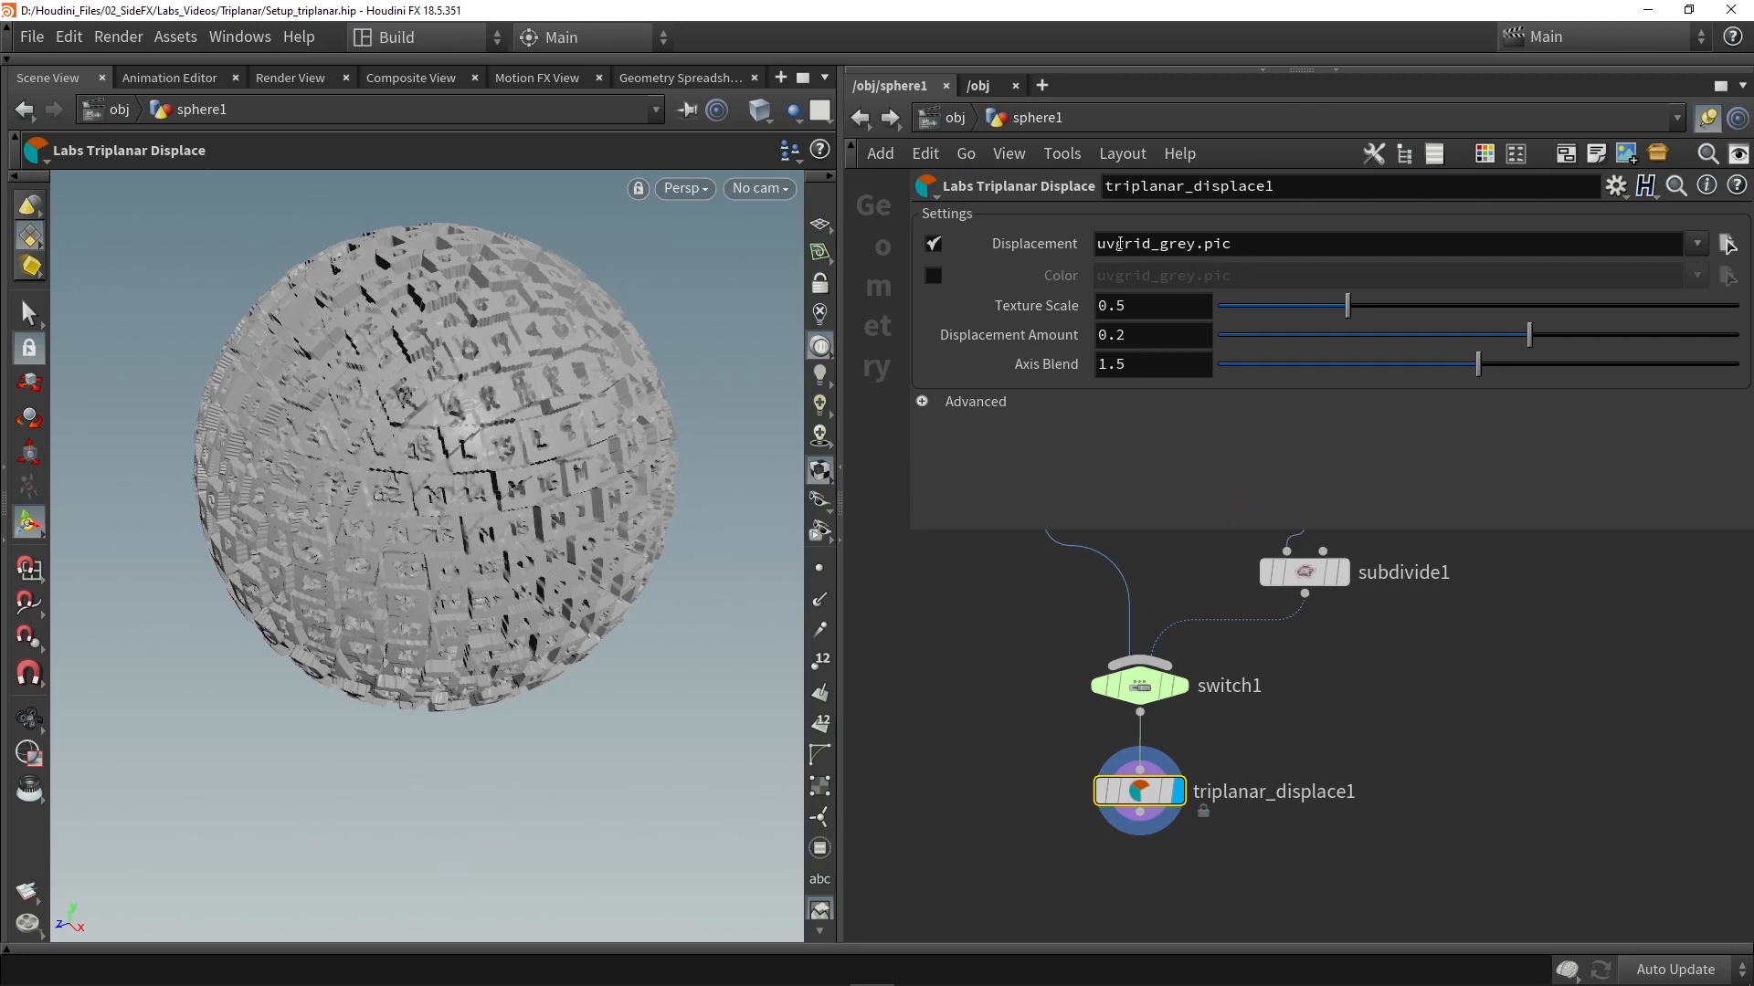
{"action": "left_click", "coordinate": [1244, 244]}
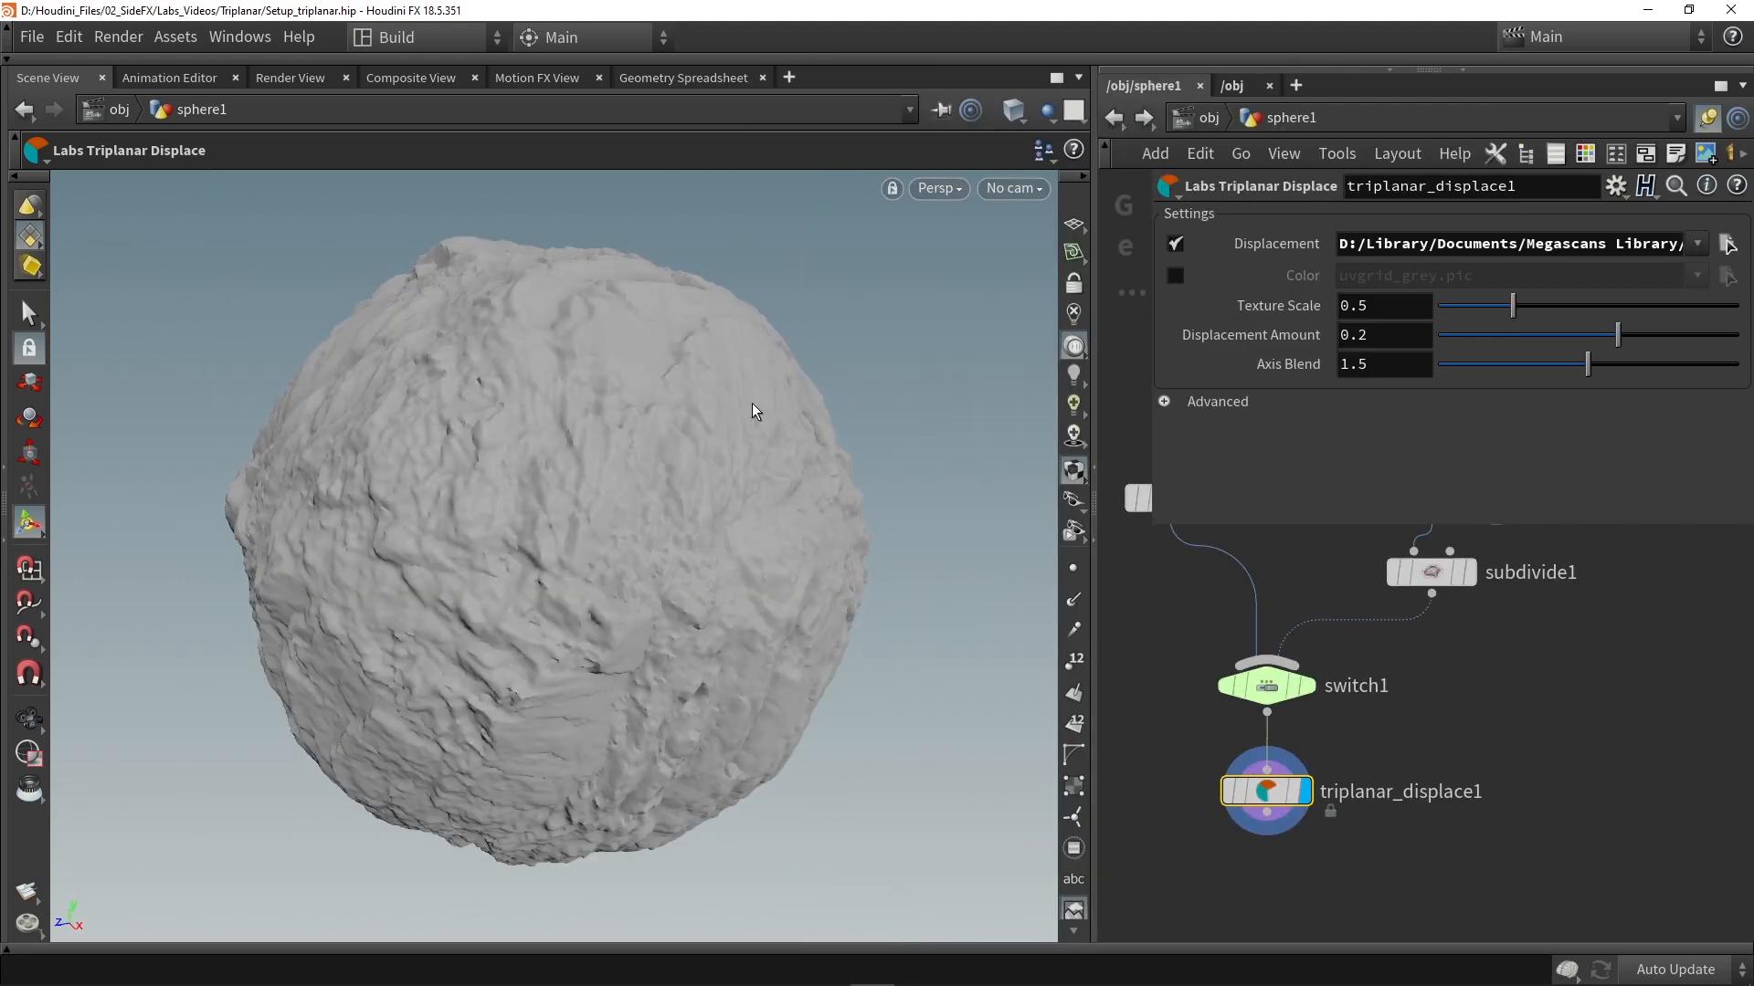
{"action": "key", "text": "Escape"}
{"action": "left_click_drag", "start_coordinate": [744, 430], "coordinate": [716, 576]}
{"action": "key", "text": "Return"}
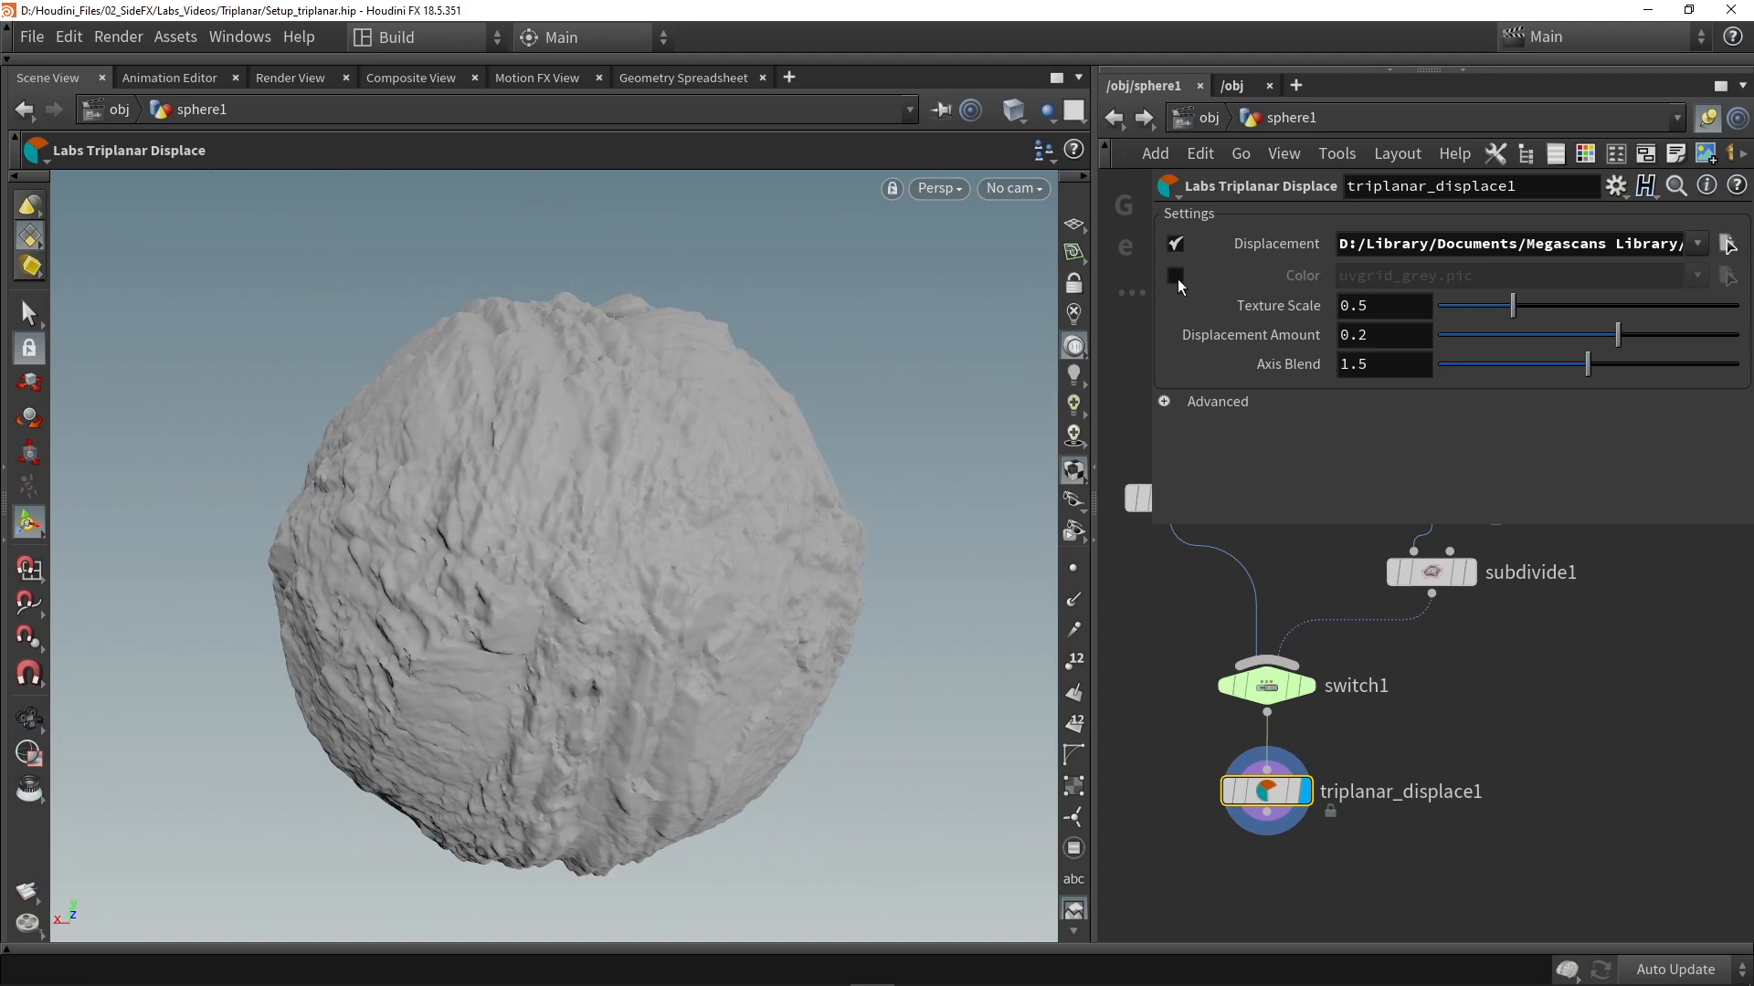
Enable the color map on triplanar_displace1 and assign it a texture from the Megascans Library.
{"action": "left_click_drag", "start_coordinate": [539, 391], "coordinate": [717, 494]}
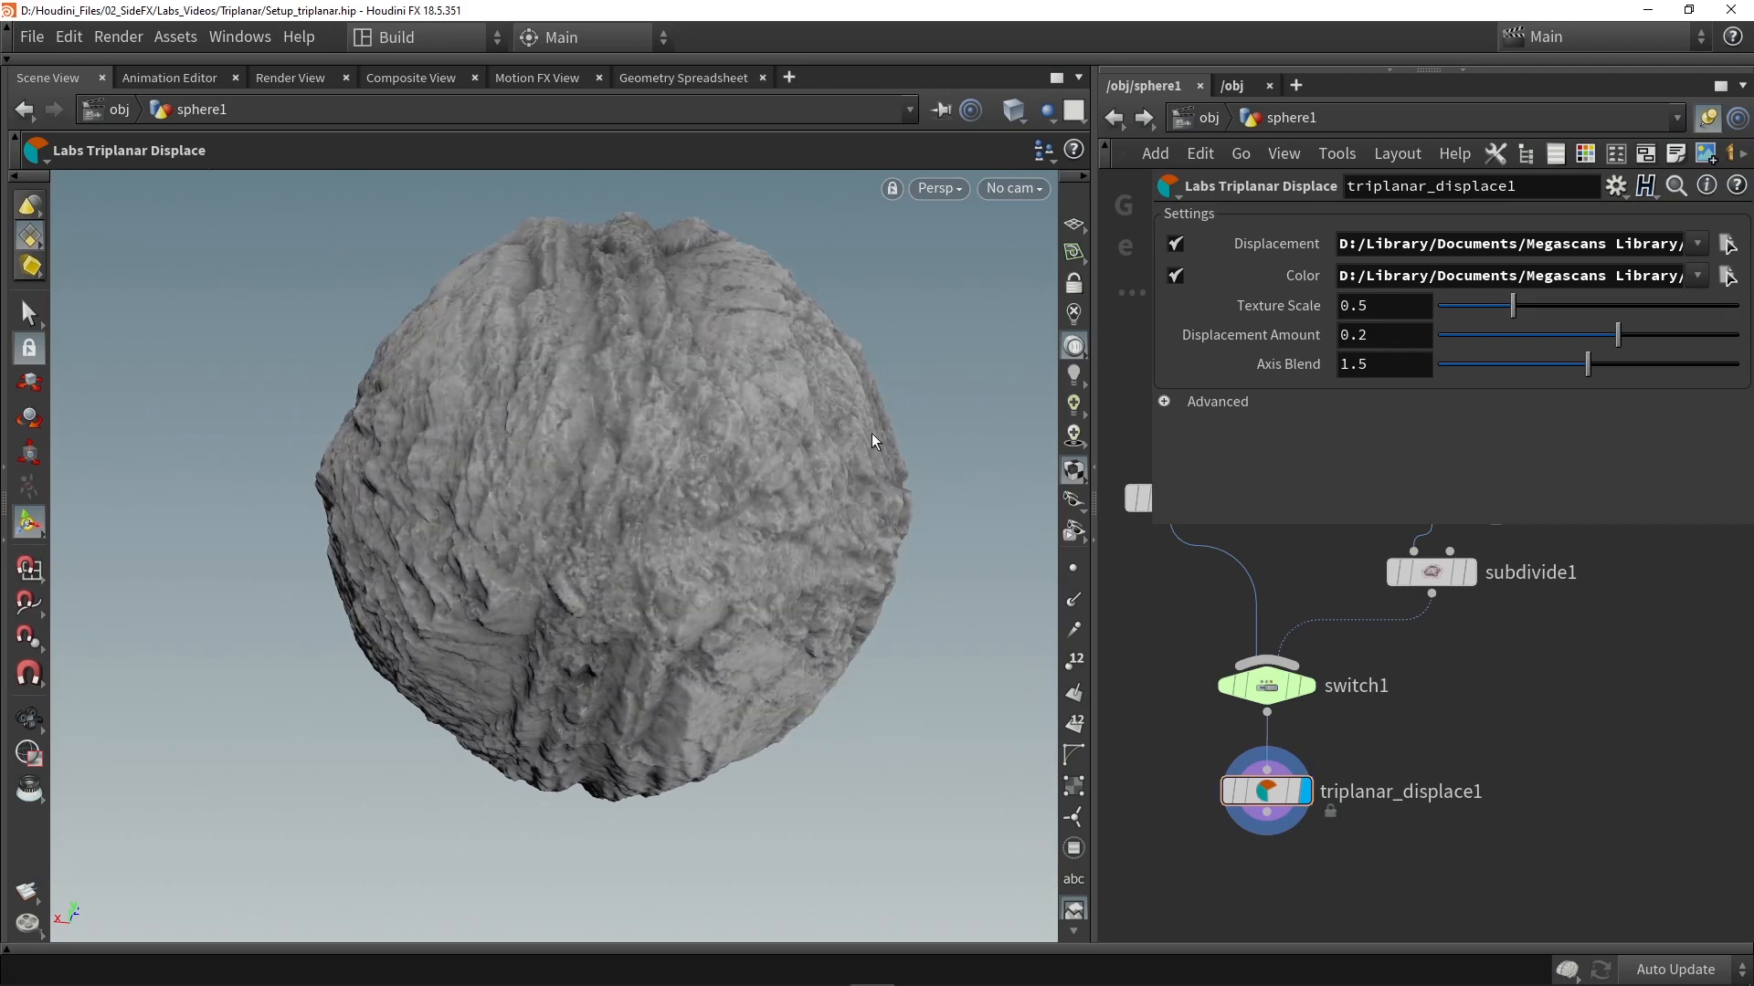
{"action": "left_click_drag", "start_coordinate": [873, 435], "coordinate": [638, 509], "text": "alt"}
{"action": "key", "text": "Return"}
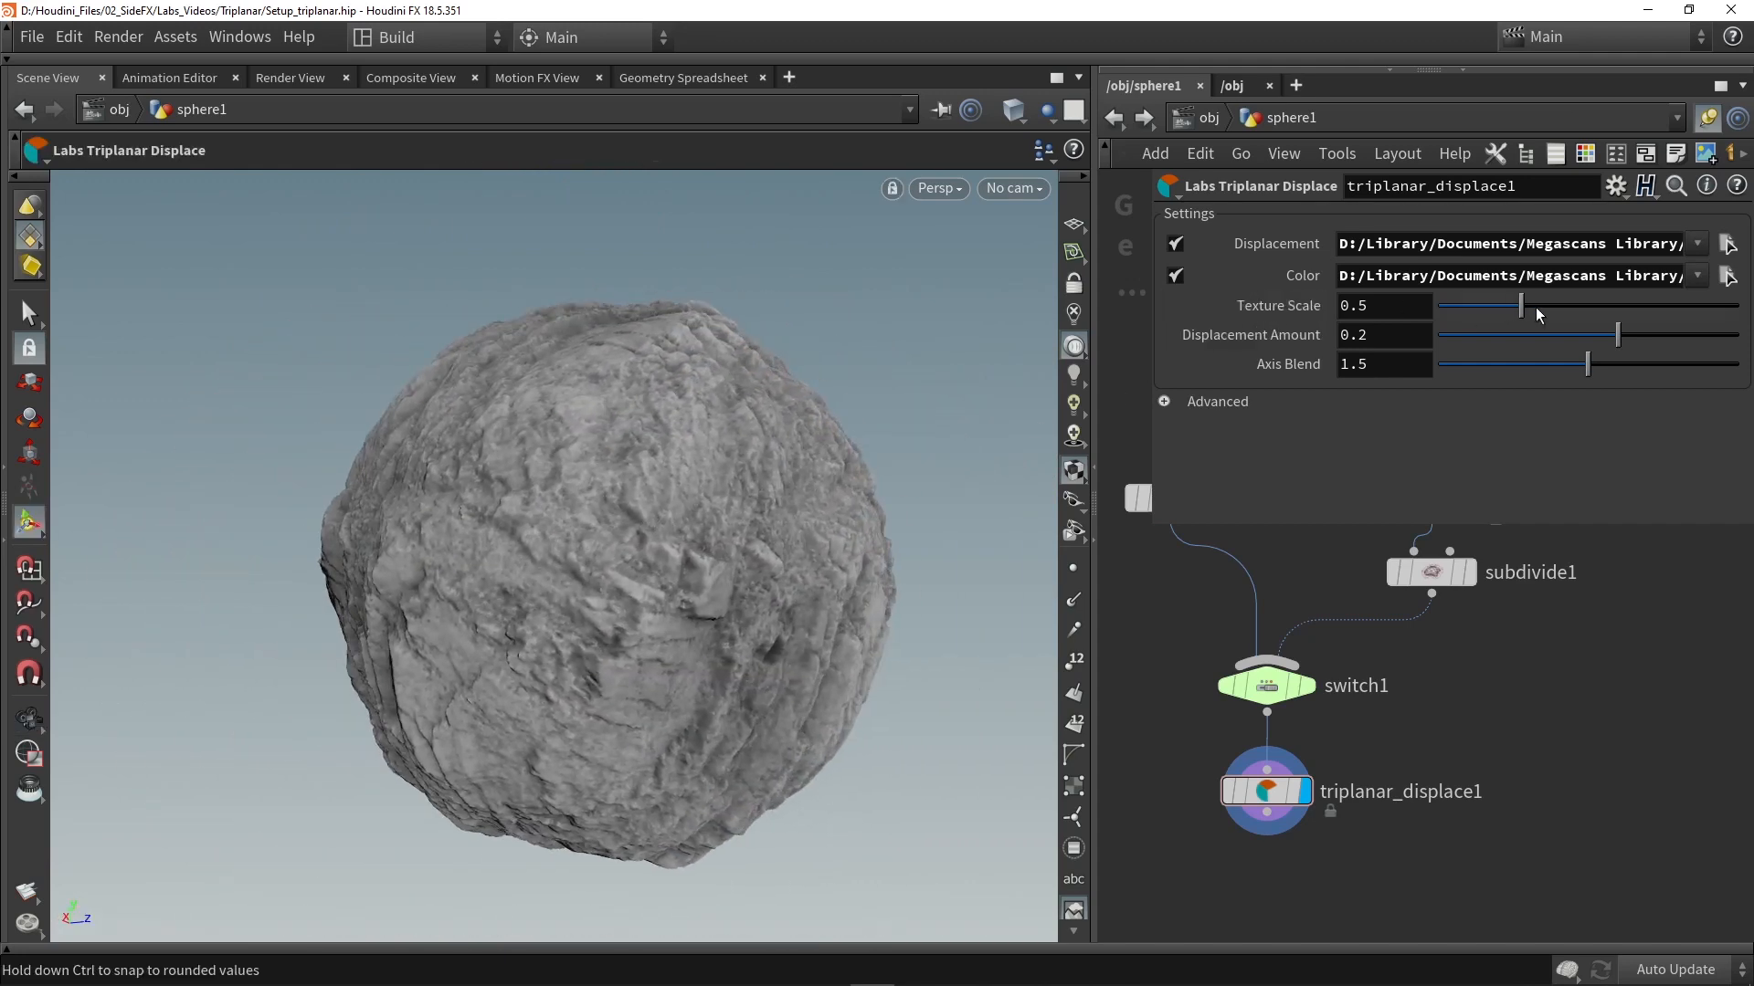
Try a Texture Scale of 0.824 and check the finer rock detail on the sphere.
{"action": "left_click", "coordinate": [1562, 308]}
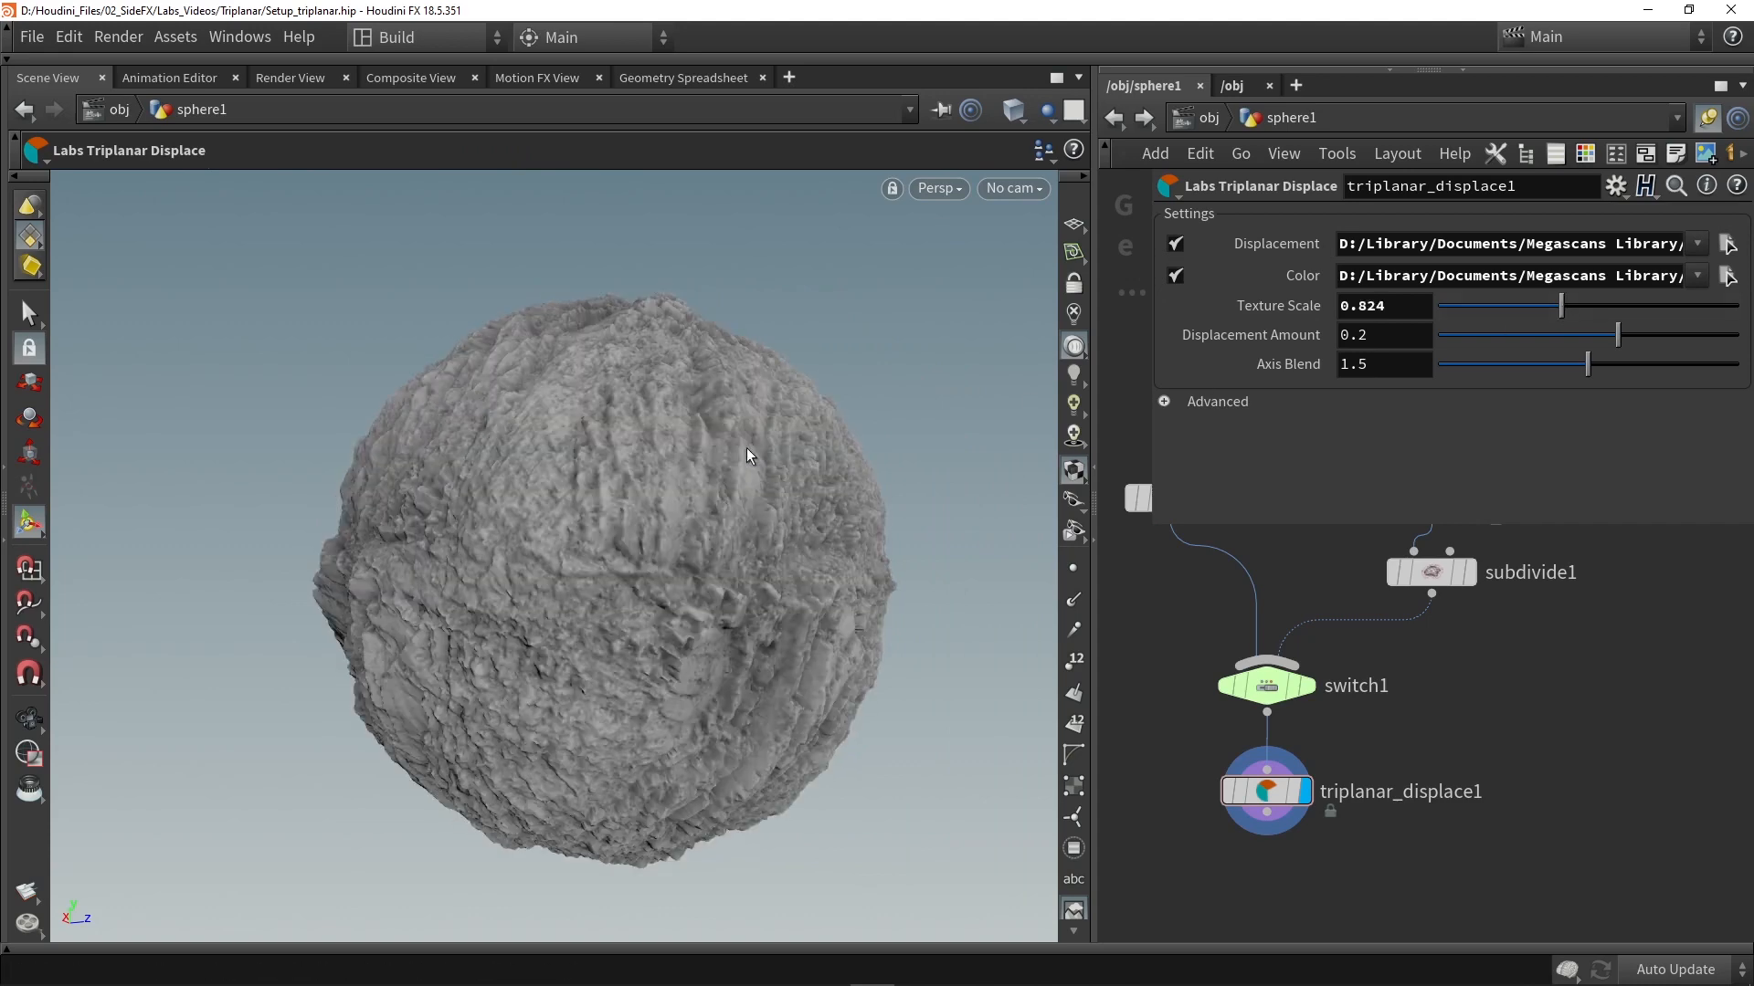
{"action": "key", "text": "Escape"}
{"action": "left_click_drag", "start_coordinate": [746, 487], "coordinate": [752, 502]}
{"action": "key", "text": "Return"}
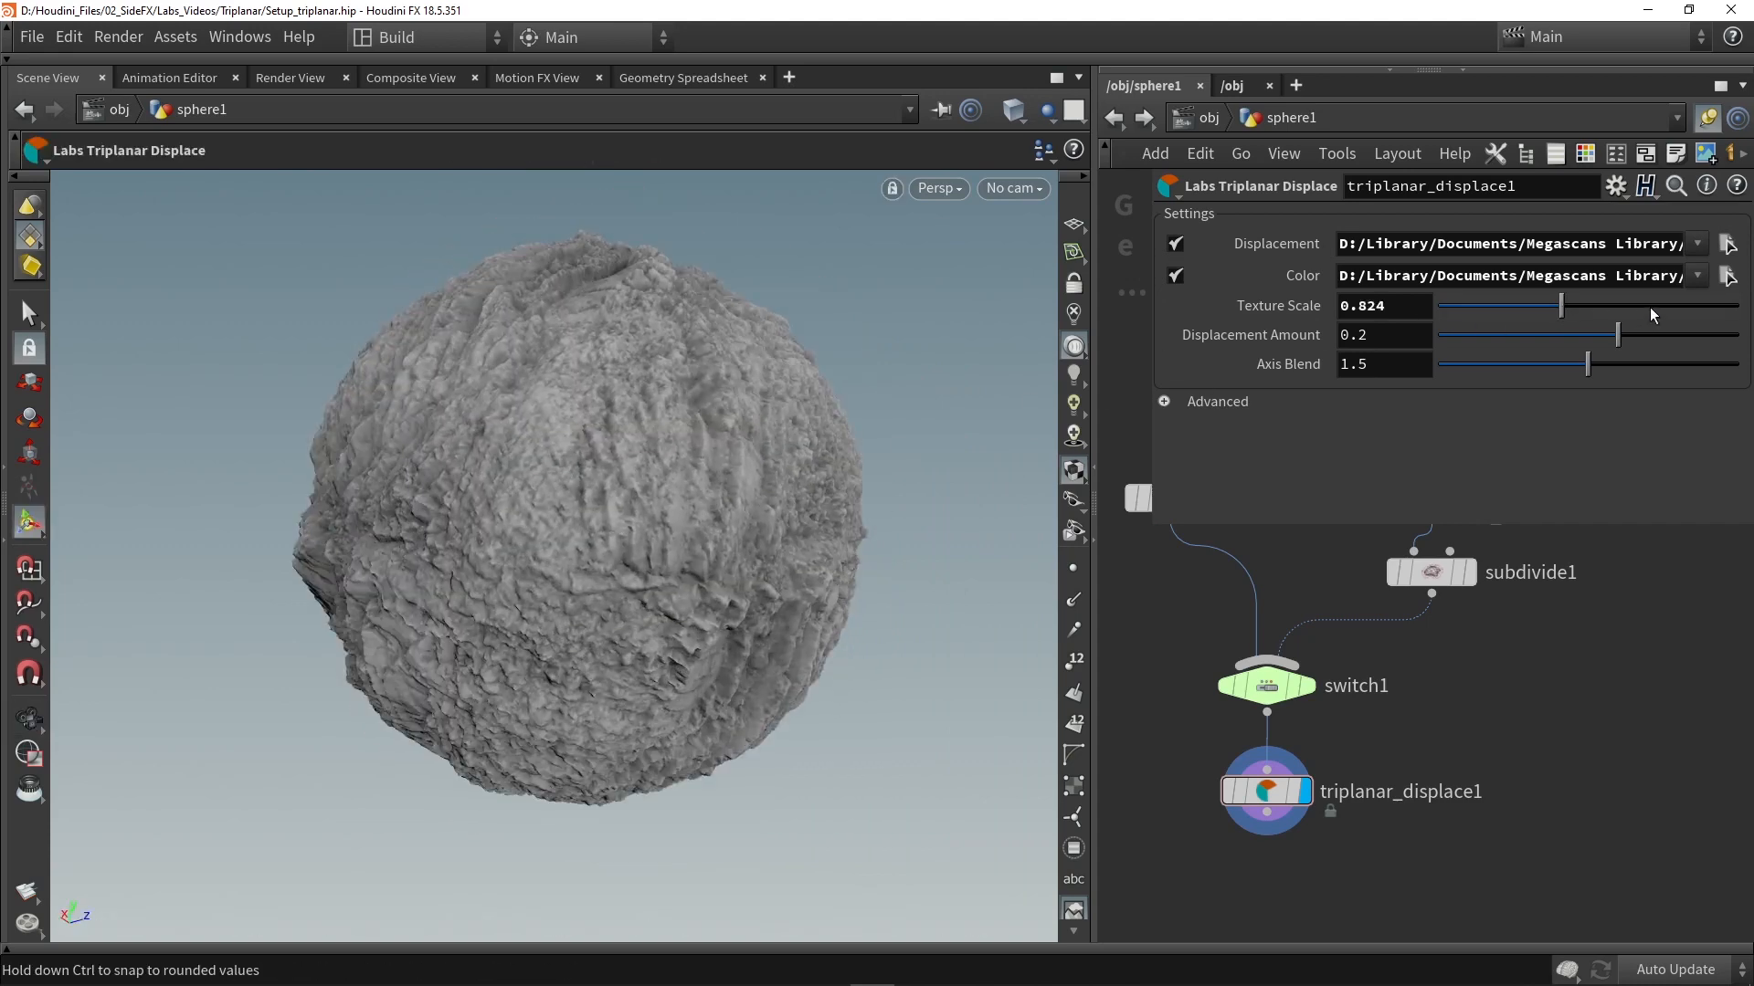
{"action": "left_click_drag", "start_coordinate": [732, 478], "coordinate": [807, 363], "text": "alt"}
Lower the Texture Scale to 0.318 for larger rock features.
{"action": "left_click", "coordinate": [1505, 306]}
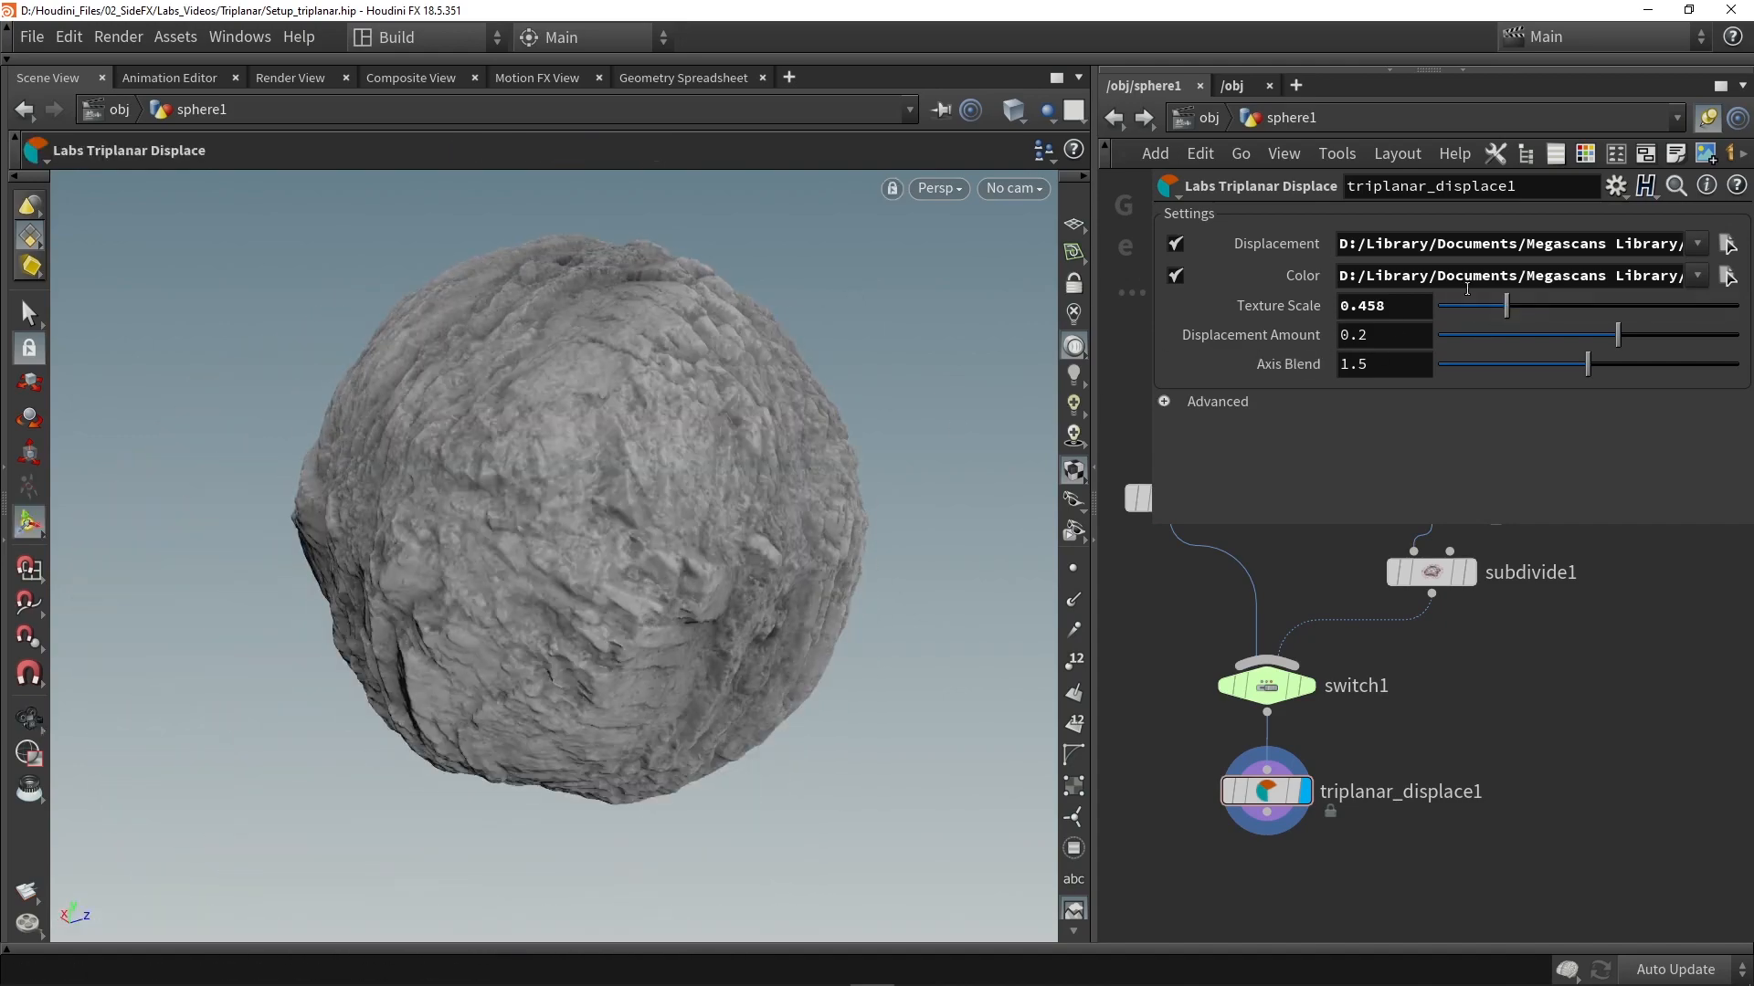
{"action": "left_click", "coordinate": [1462, 306]}
{"action": "left_click_drag", "start_coordinate": [728, 462], "coordinate": [777, 402], "text": "alt"}
{"action": "mouse_move", "coordinate": [1462, 306]}
{"action": "left_mouse_down"}
{"action": "mouse_move", "coordinate": [1528, 309]}
{"action": "mouse_move", "coordinate": [1486, 310]}
{"action": "left_mouse_up"}
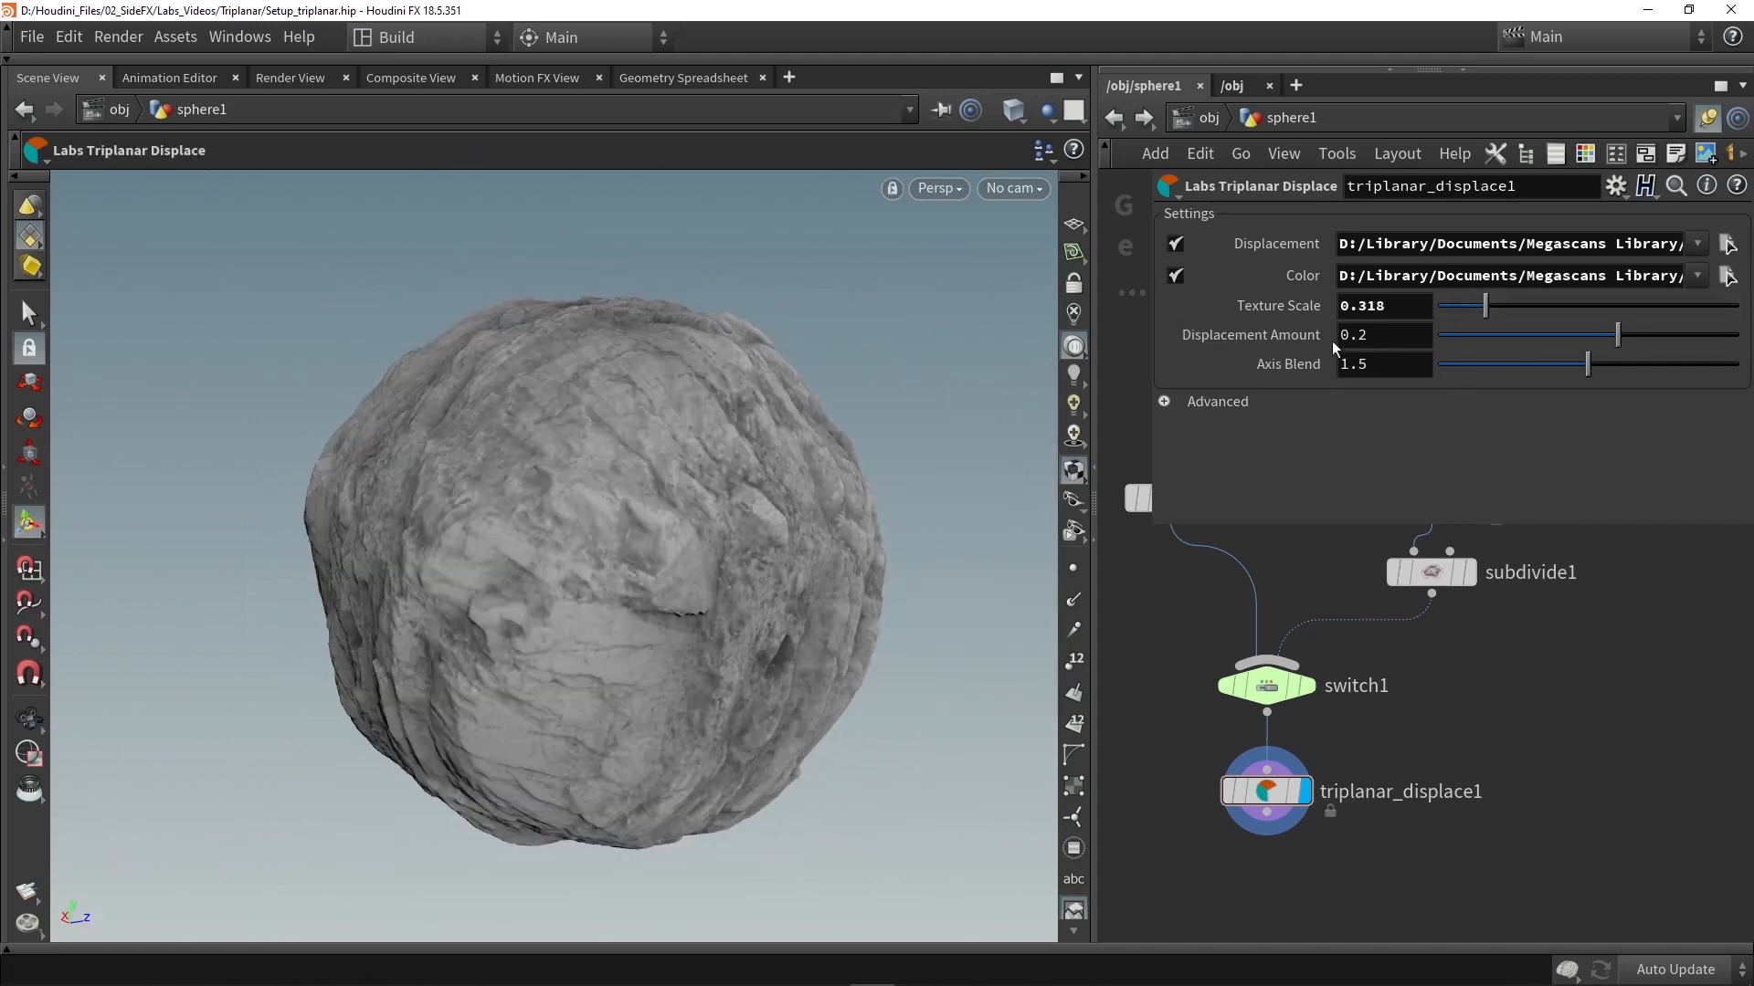
Try a Displacement Amount of 0.683, followed by a much lower amount.
{"action": "left_click", "coordinate": [1690, 336]}
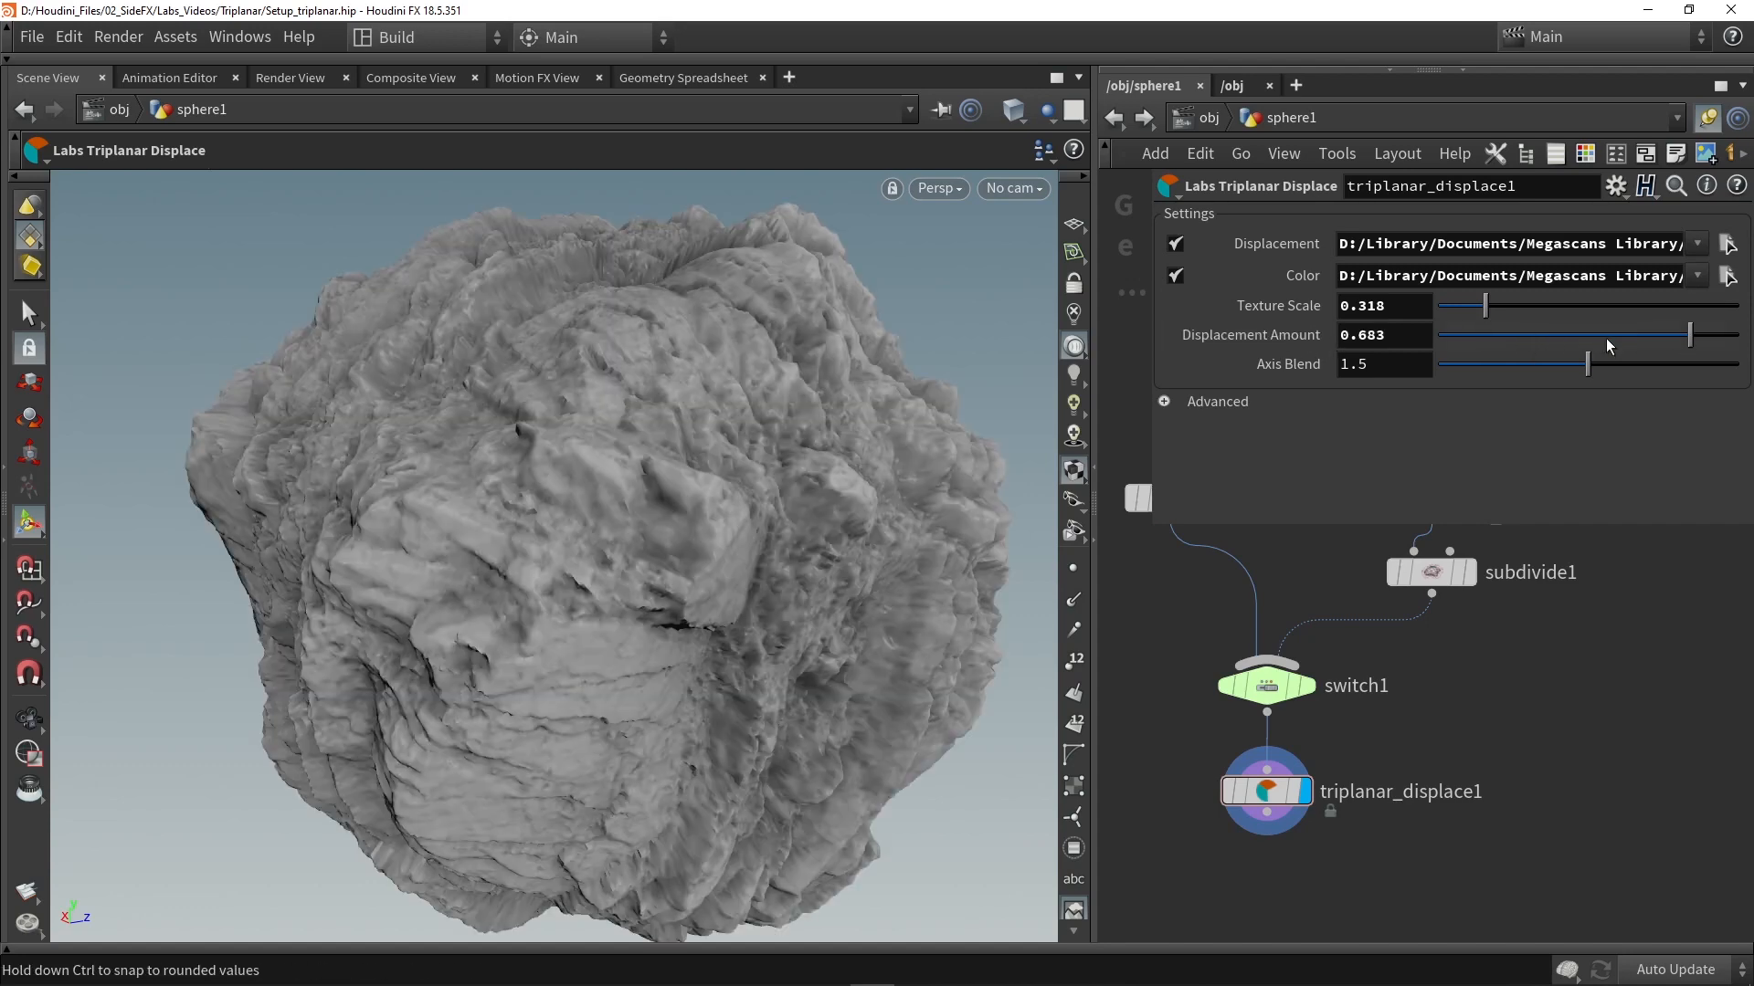
{"action": "left_click", "coordinate": [1482, 336]}
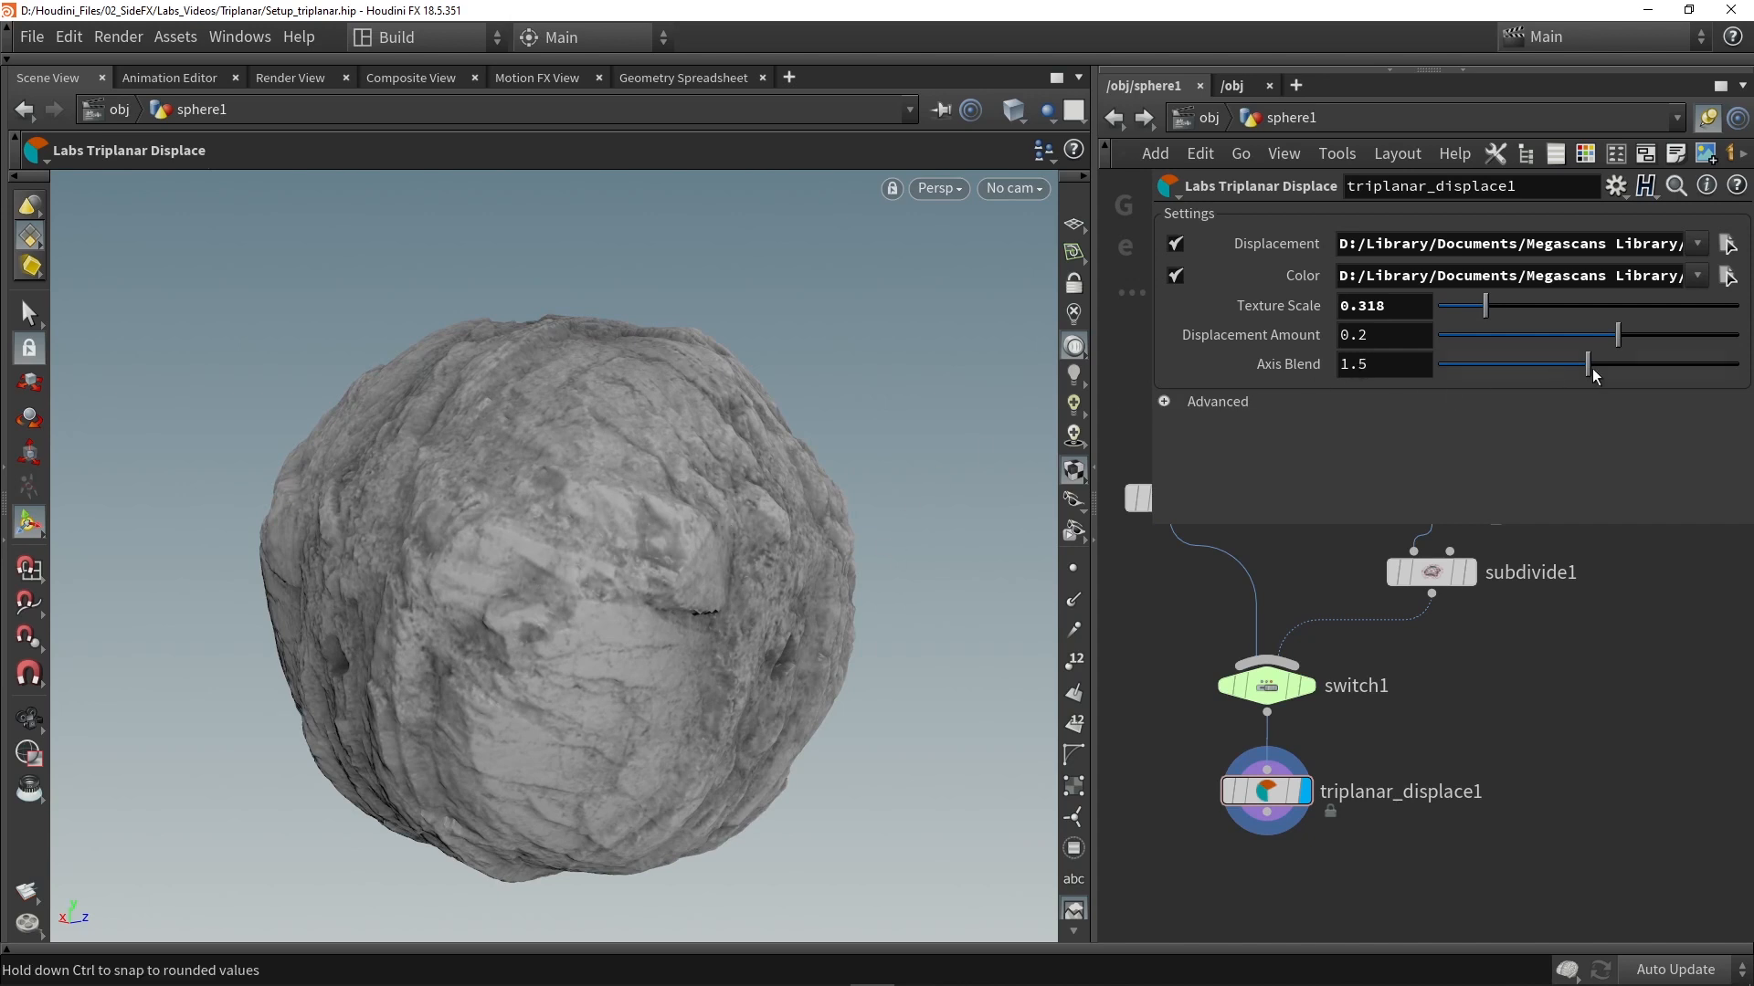
Set Axis Blend to 2.387 and restore both the displacement and color maps to uvgrid_grey.pic.
{"action": "left_click_drag", "start_coordinate": [1676, 358], "coordinate": [1682, 359]}
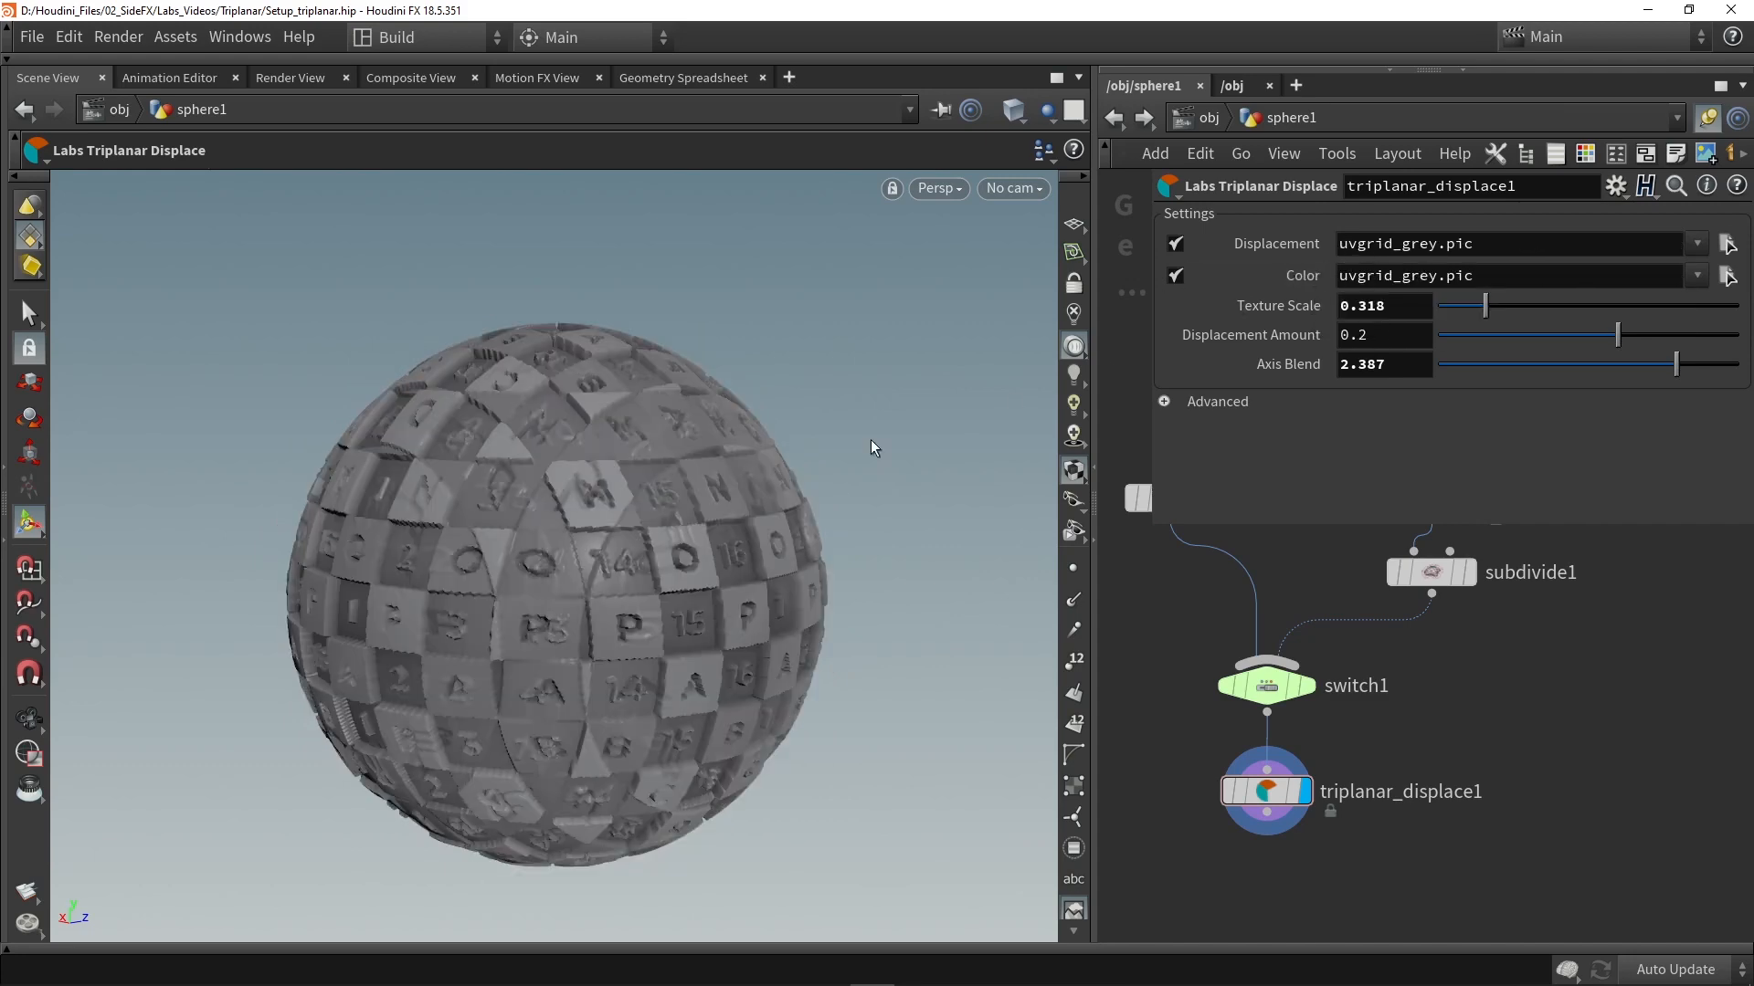
{"action": "left_click_drag", "start_coordinate": [871, 446], "coordinate": [716, 472], "text": "alt"}
{"action": "left_click_drag", "start_coordinate": [594, 573], "coordinate": [679, 434], "text": "alt"}
{"action": "left_click_drag", "start_coordinate": [552, 489], "coordinate": [511, 544], "text": "alt"}
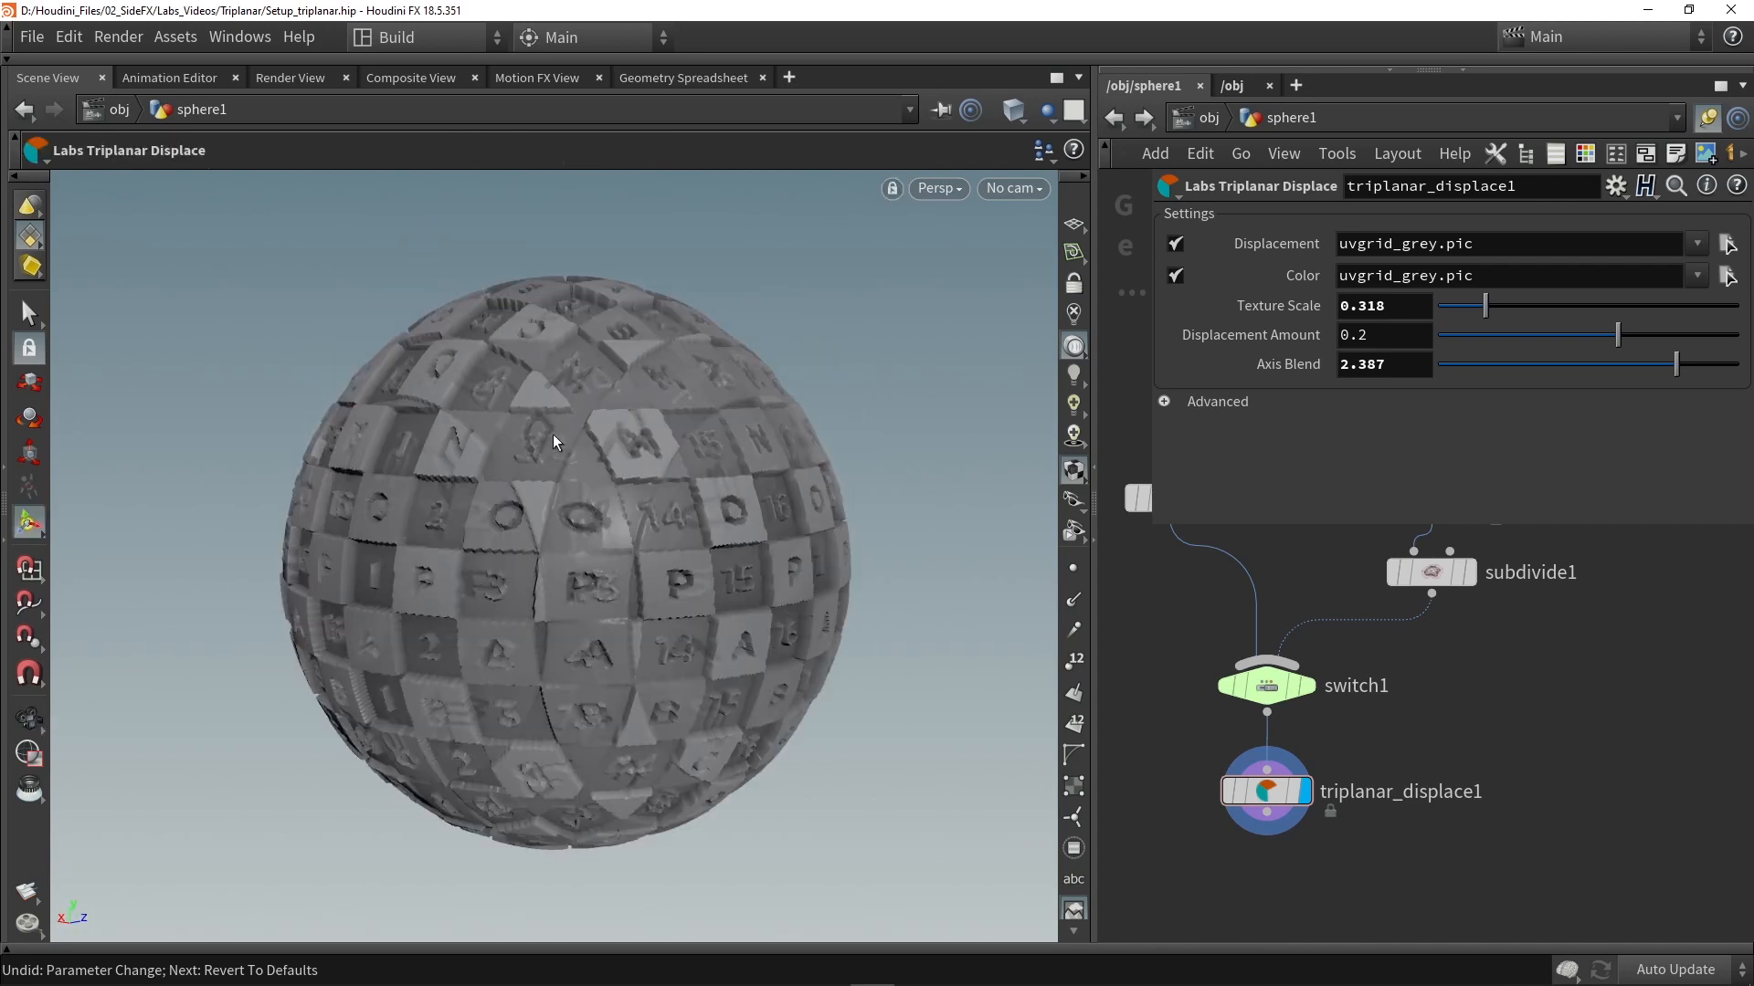
Compare Axis Blend values of 3, 0.238, 1.088 and 0.915 on the gridded sphere.
{"action": "left_click_drag", "start_coordinate": [1692, 373], "coordinate": [1740, 370]}
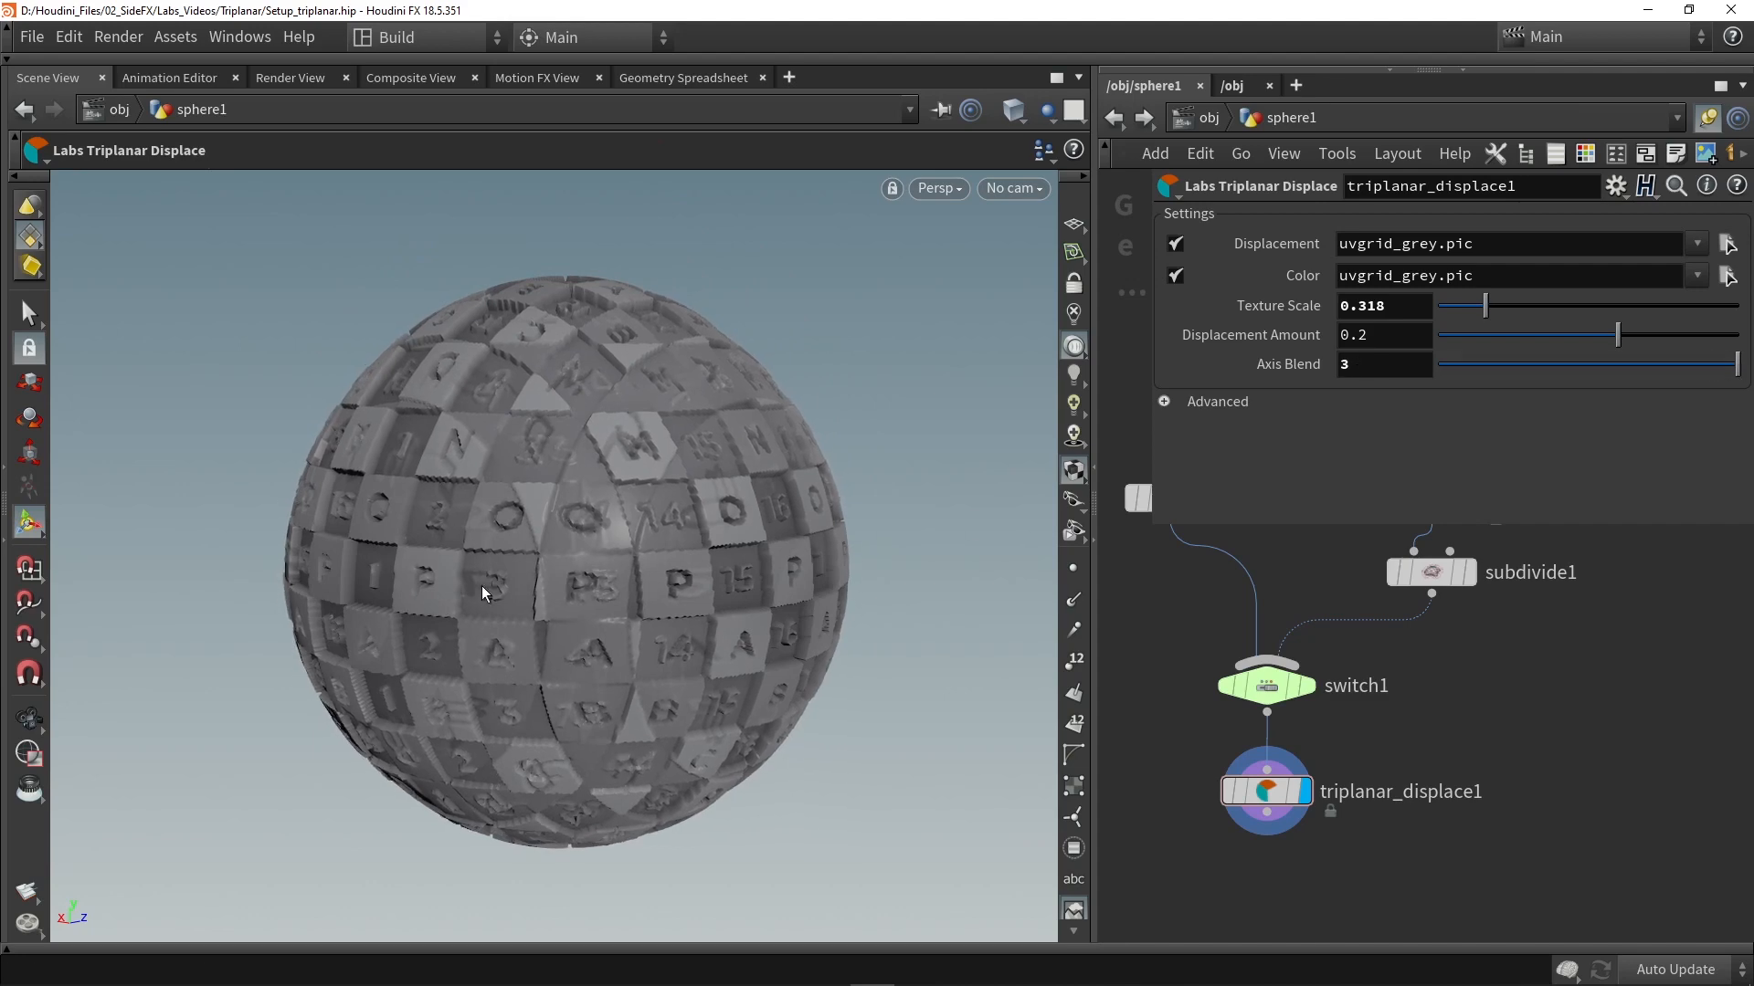
{"action": "left_click_drag", "start_coordinate": [1499, 358], "coordinate": [1436, 364]}
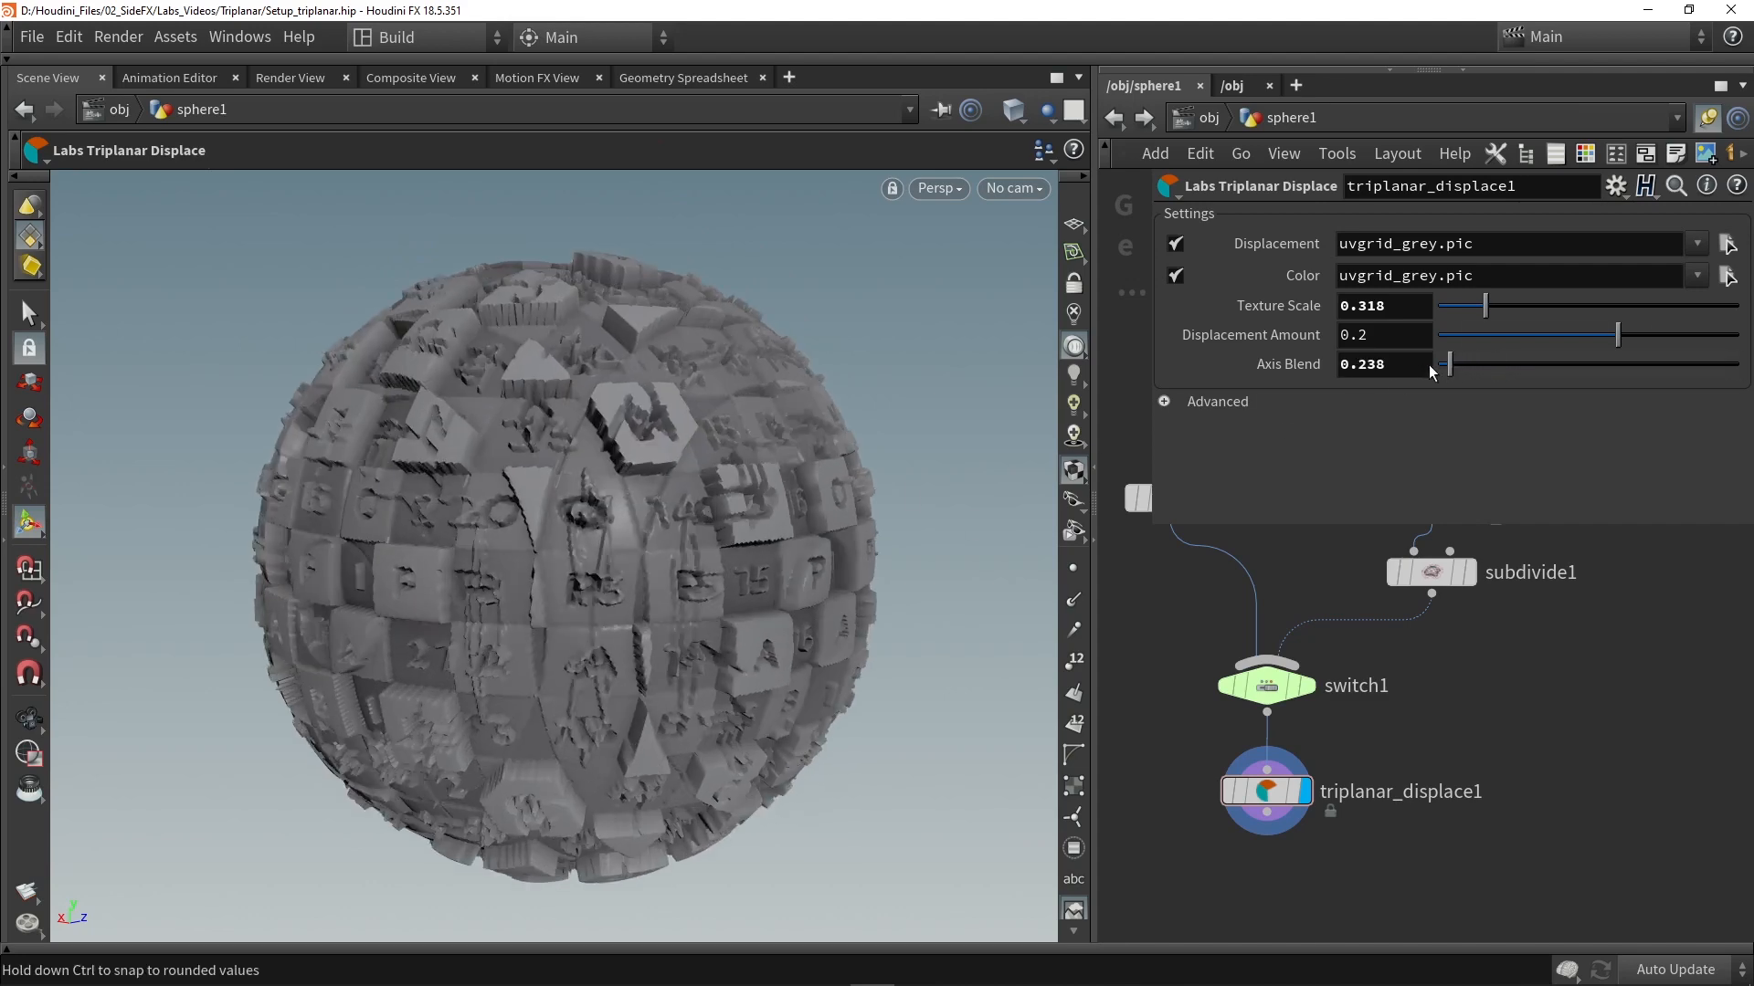
{"action": "mouse_move", "coordinate": [645, 519]}
{"action": "left_mouse_down"}
{"action": "mouse_move", "coordinate": [567, 534]}
{"action": "mouse_move", "coordinate": [542, 579]}
{"action": "mouse_move", "coordinate": [677, 571]}
{"action": "mouse_move", "coordinate": [594, 575]}
{"action": "mouse_move", "coordinate": [571, 450]}
{"action": "mouse_move", "coordinate": [416, 504]}
{"action": "mouse_move", "coordinate": [627, 507]}
{"action": "left_mouse_up"}
{"action": "left_click_drag", "start_coordinate": [1440, 364], "coordinate": [1540, 362]}
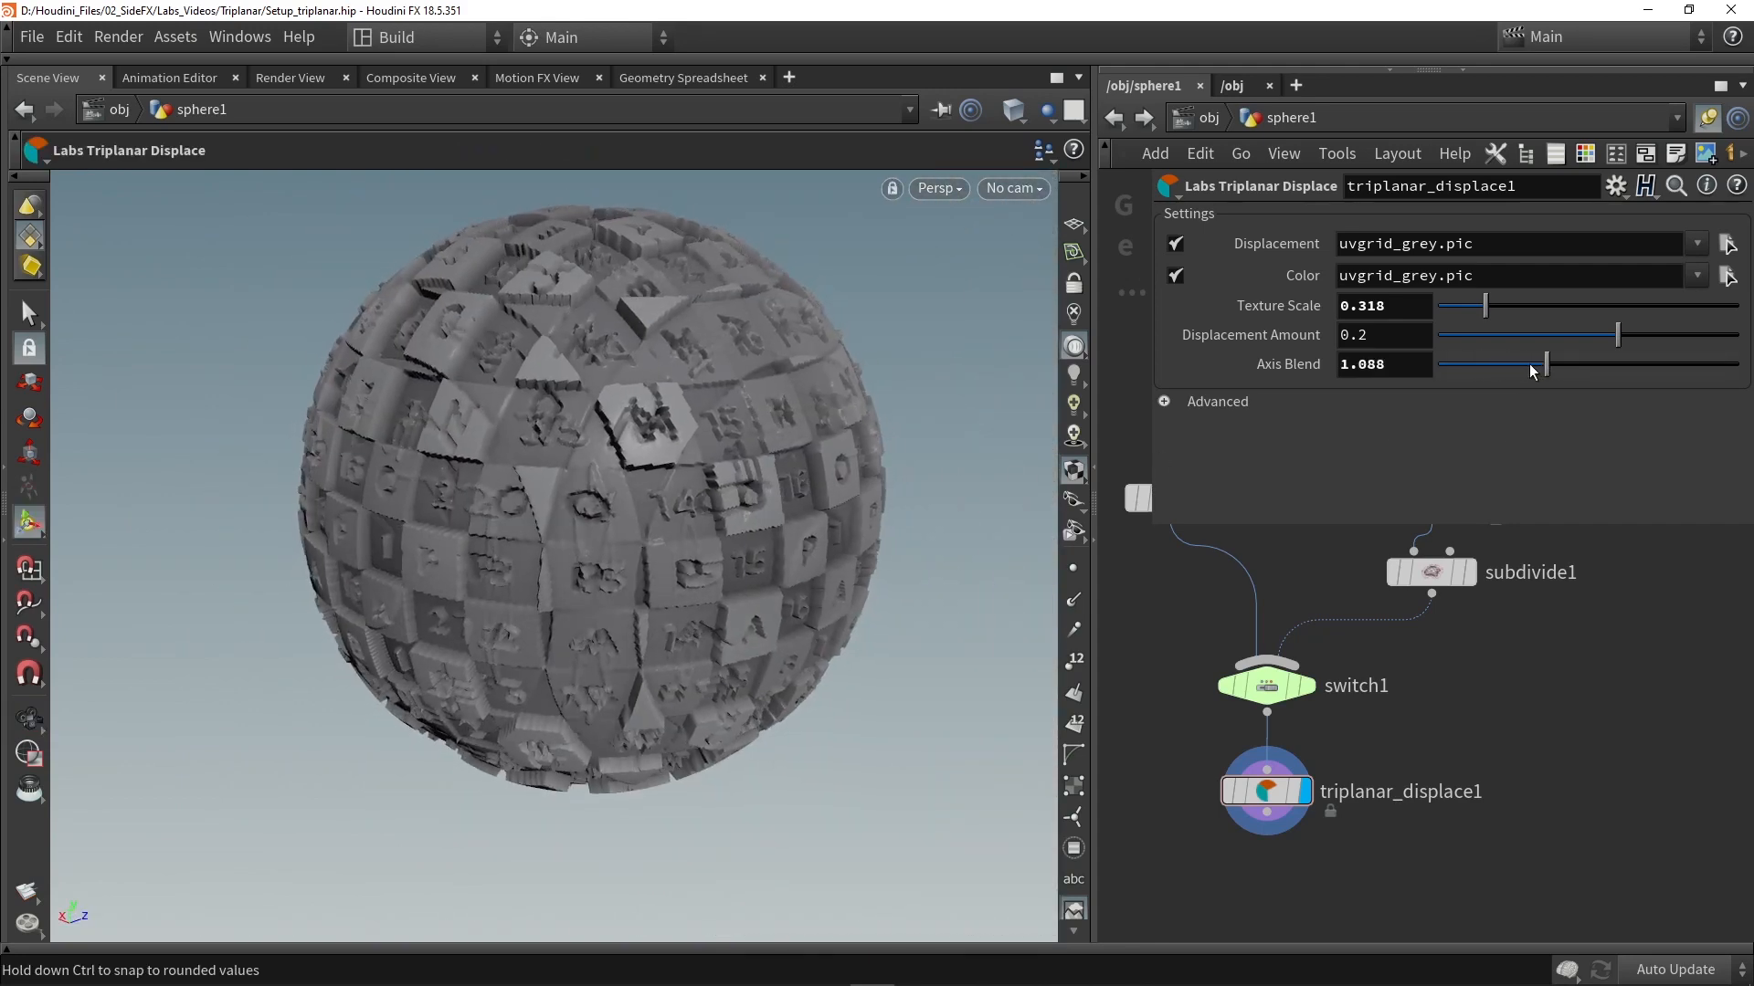
{"action": "mouse_move", "coordinate": [656, 489]}
{"action": "left_mouse_down"}
{"action": "mouse_move", "coordinate": [565, 479]}
{"action": "mouse_move", "coordinate": [731, 464]}
{"action": "mouse_move", "coordinate": [557, 464]}
{"action": "mouse_move", "coordinate": [738, 466]}
{"action": "mouse_move", "coordinate": [676, 492]}
{"action": "left_mouse_up"}
{"action": "key", "text": "Return"}
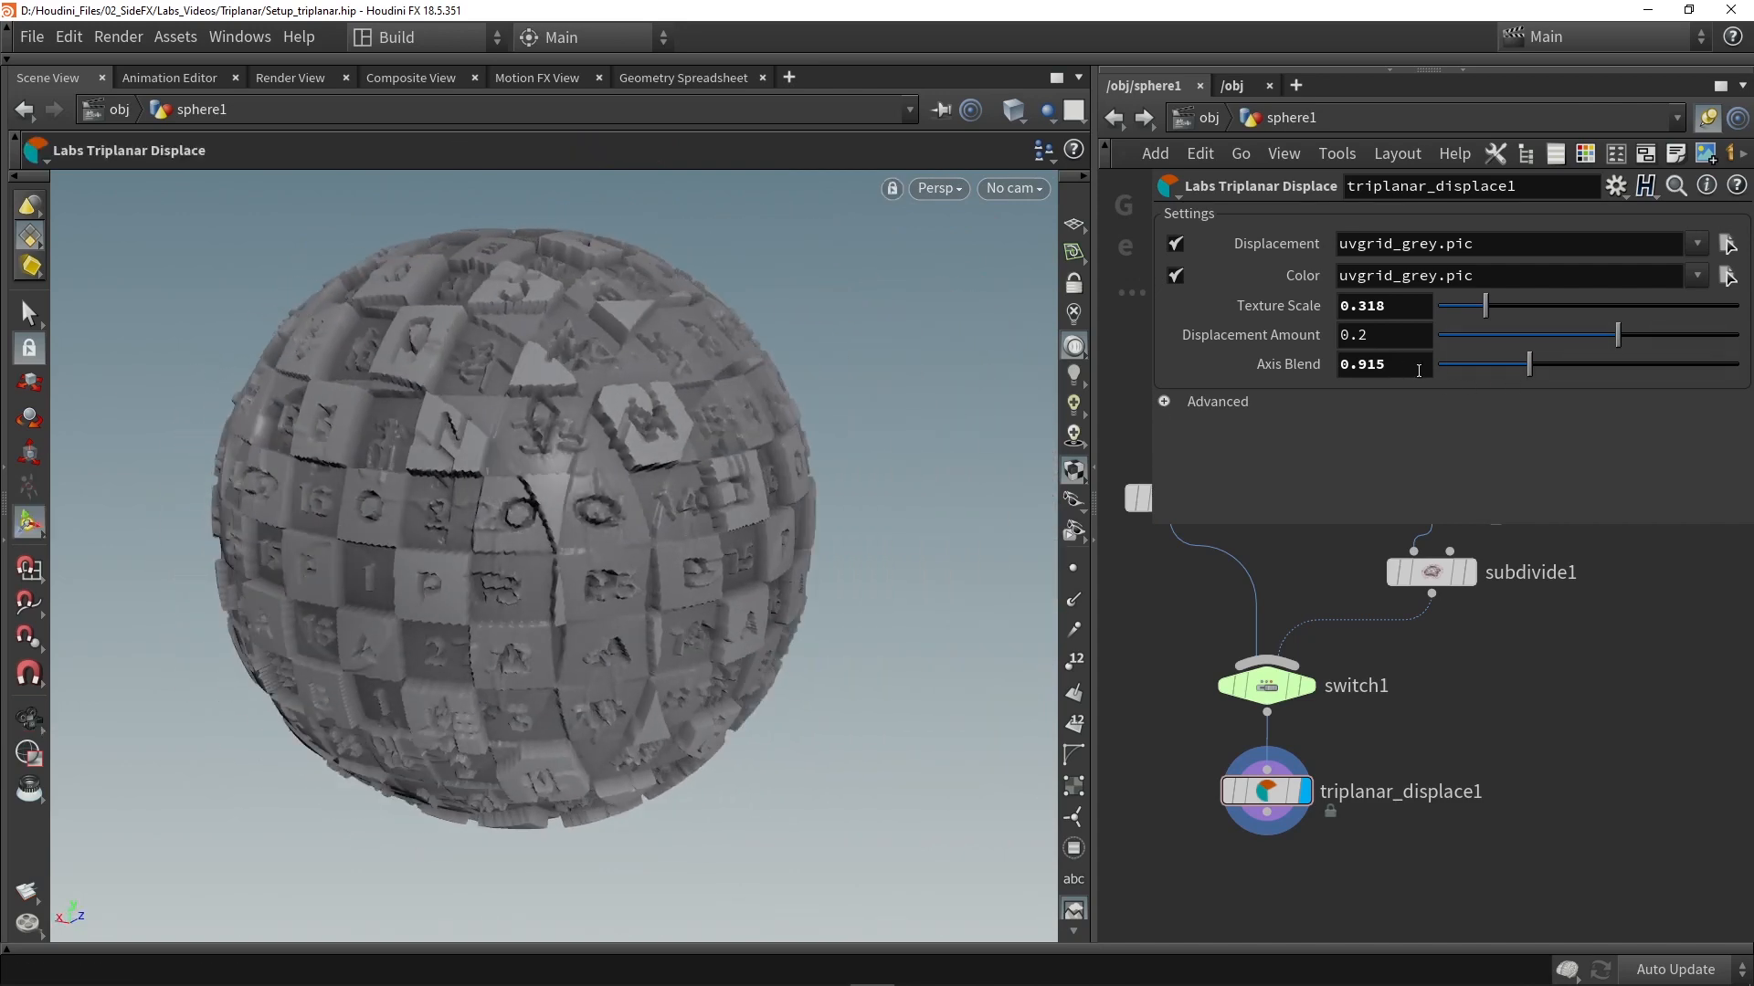
Set the advanced Axis Offset to 5.1, 2.2, 0 and return Axis Blend to 1.5.
{"action": "left_click", "coordinate": [1164, 403]}
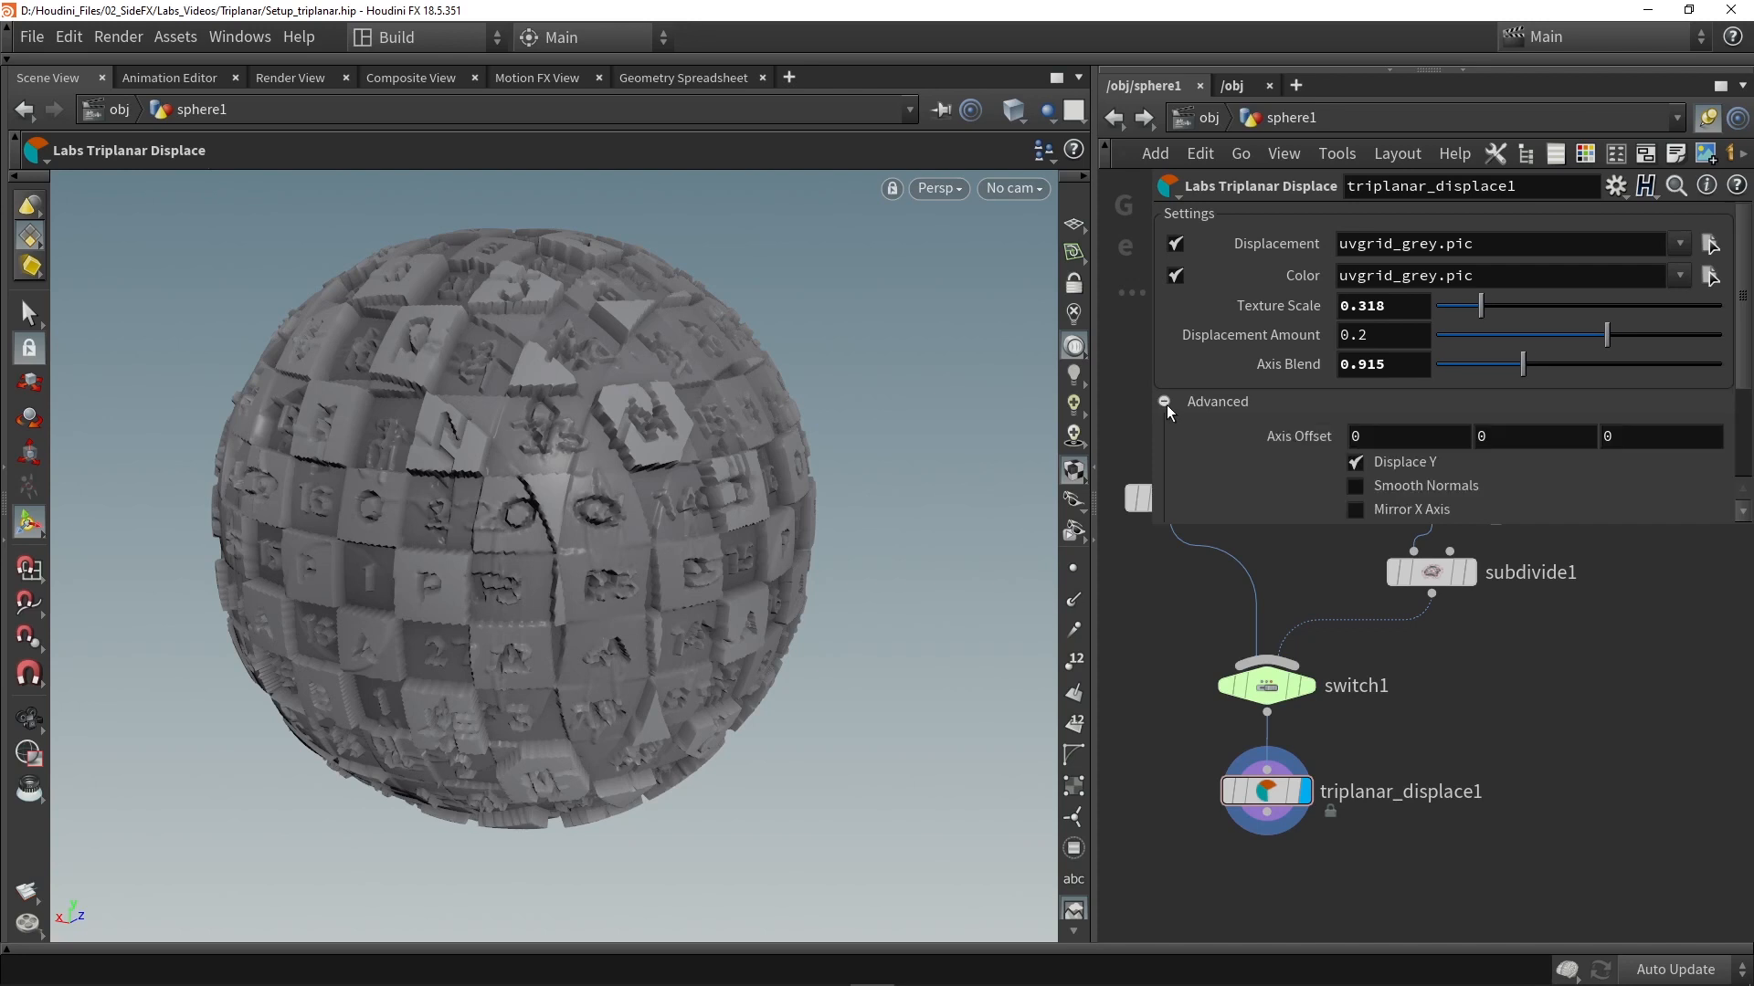
{"action": "scroll", "coordinate": [1258, 403], "scroll_direction": "down", "scroll_amount": 2}
{"action": "left_click_drag", "start_coordinate": [804, 519], "coordinate": [694, 504]}
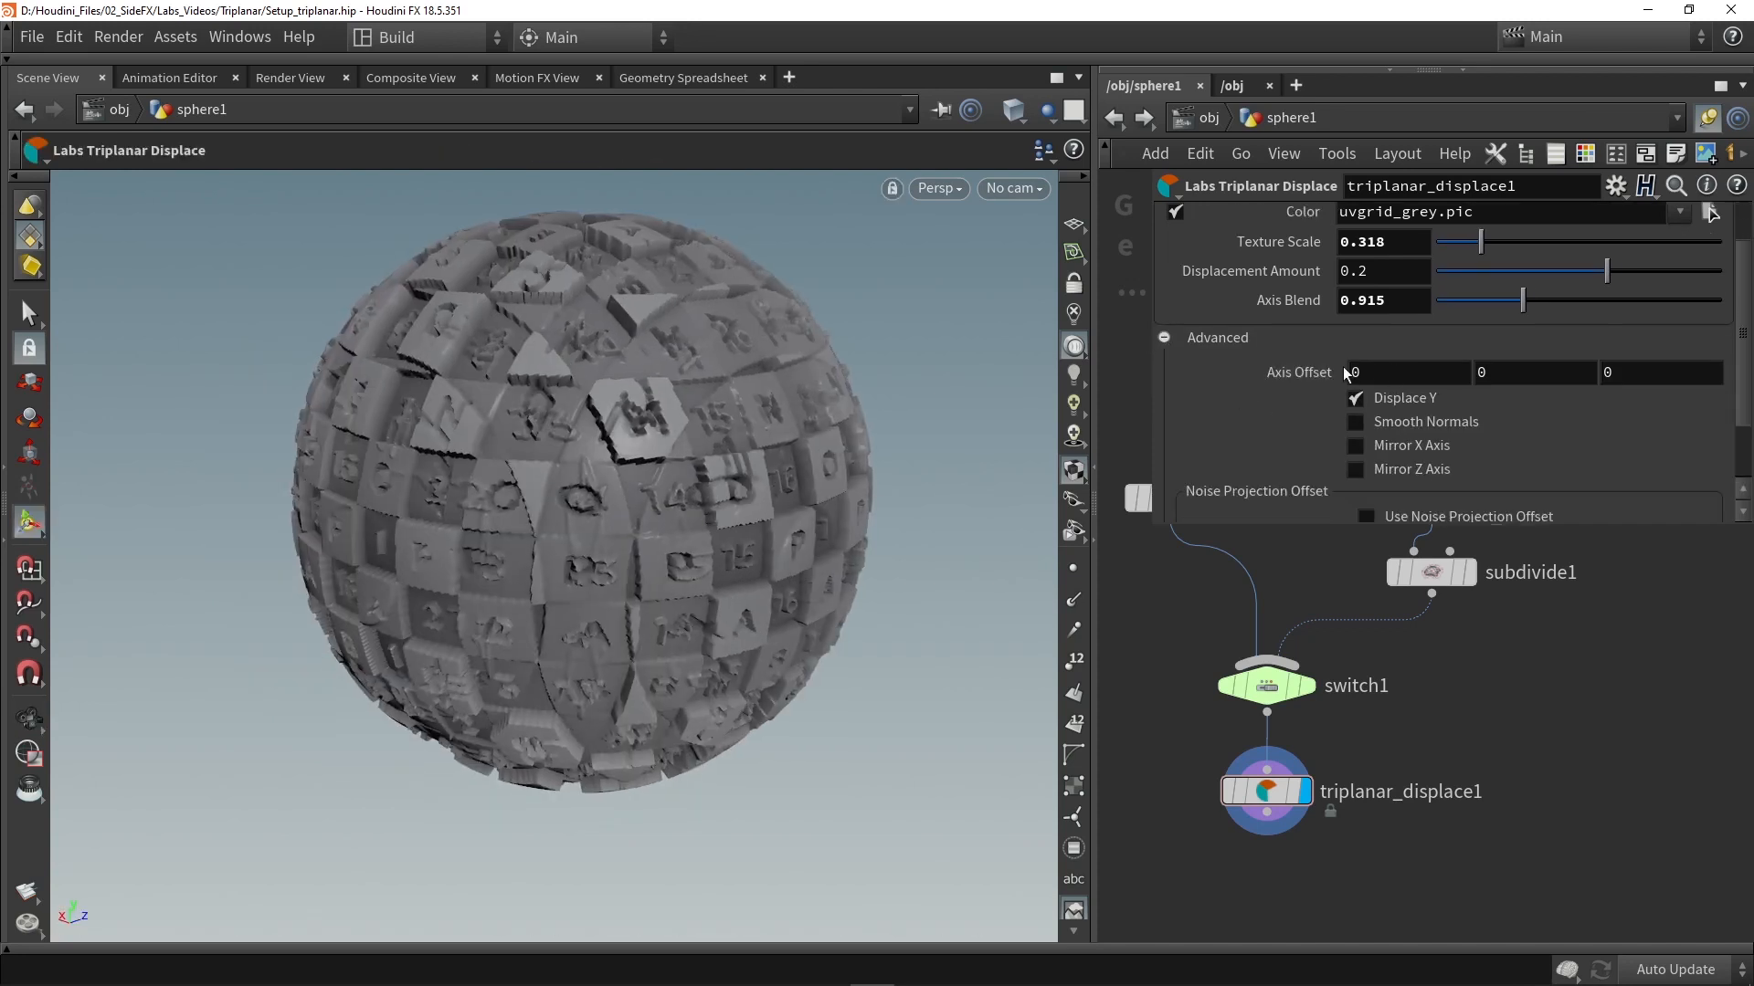
{"action": "middle_click_drag", "start_coordinate": [1357, 373], "coordinate": [1499, 368]}
{"action": "middle_click_drag", "start_coordinate": [1550, 361], "coordinate": [1644, 361]}
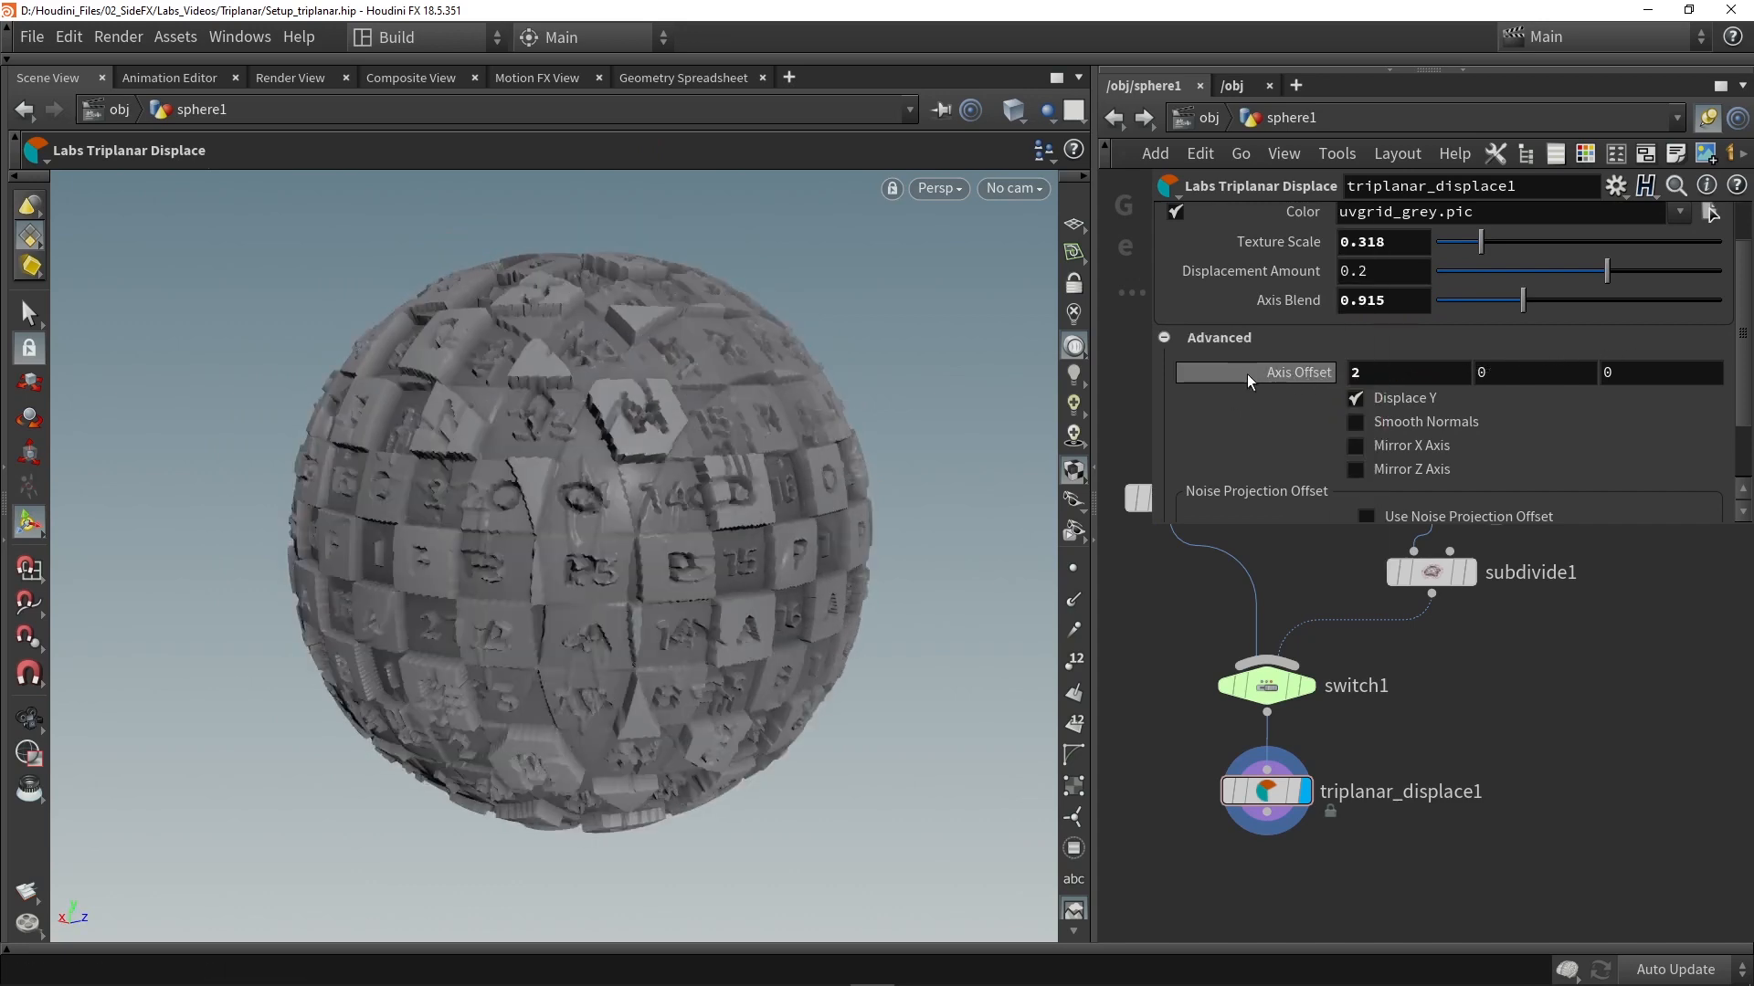
{"action": "left_click_drag", "start_coordinate": [579, 560], "coordinate": [617, 571]}
{"action": "middle_click_drag", "start_coordinate": [1351, 384], "coordinate": [1718, 368]}
{"action": "left_click_drag", "start_coordinate": [744, 448], "coordinate": [744, 576]}
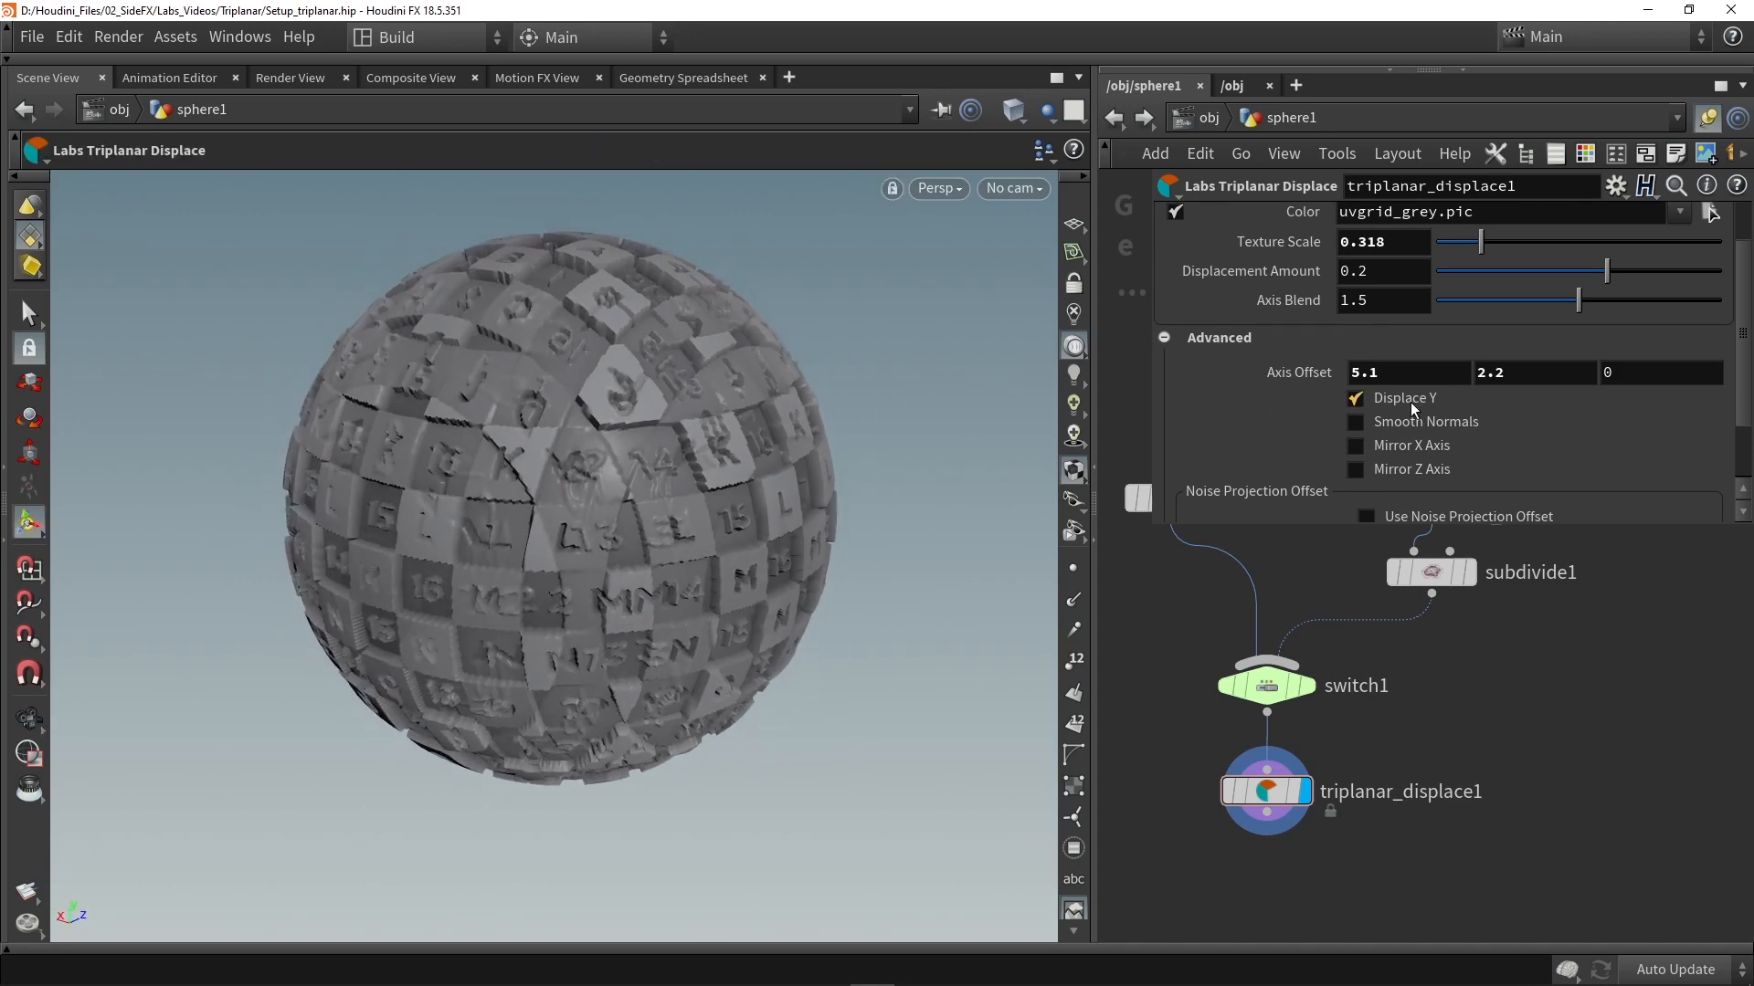
Compare the sphere with Displace Y switched off and on, and with Smooth Normals switched on and off.
{"action": "left_click", "coordinate": [1417, 402]}
{"action": "key", "text": "space"}
{"action": "left_click_drag", "start_coordinate": [624, 704], "coordinate": [630, 621]}
{"action": "left_click", "coordinate": [1379, 403]}
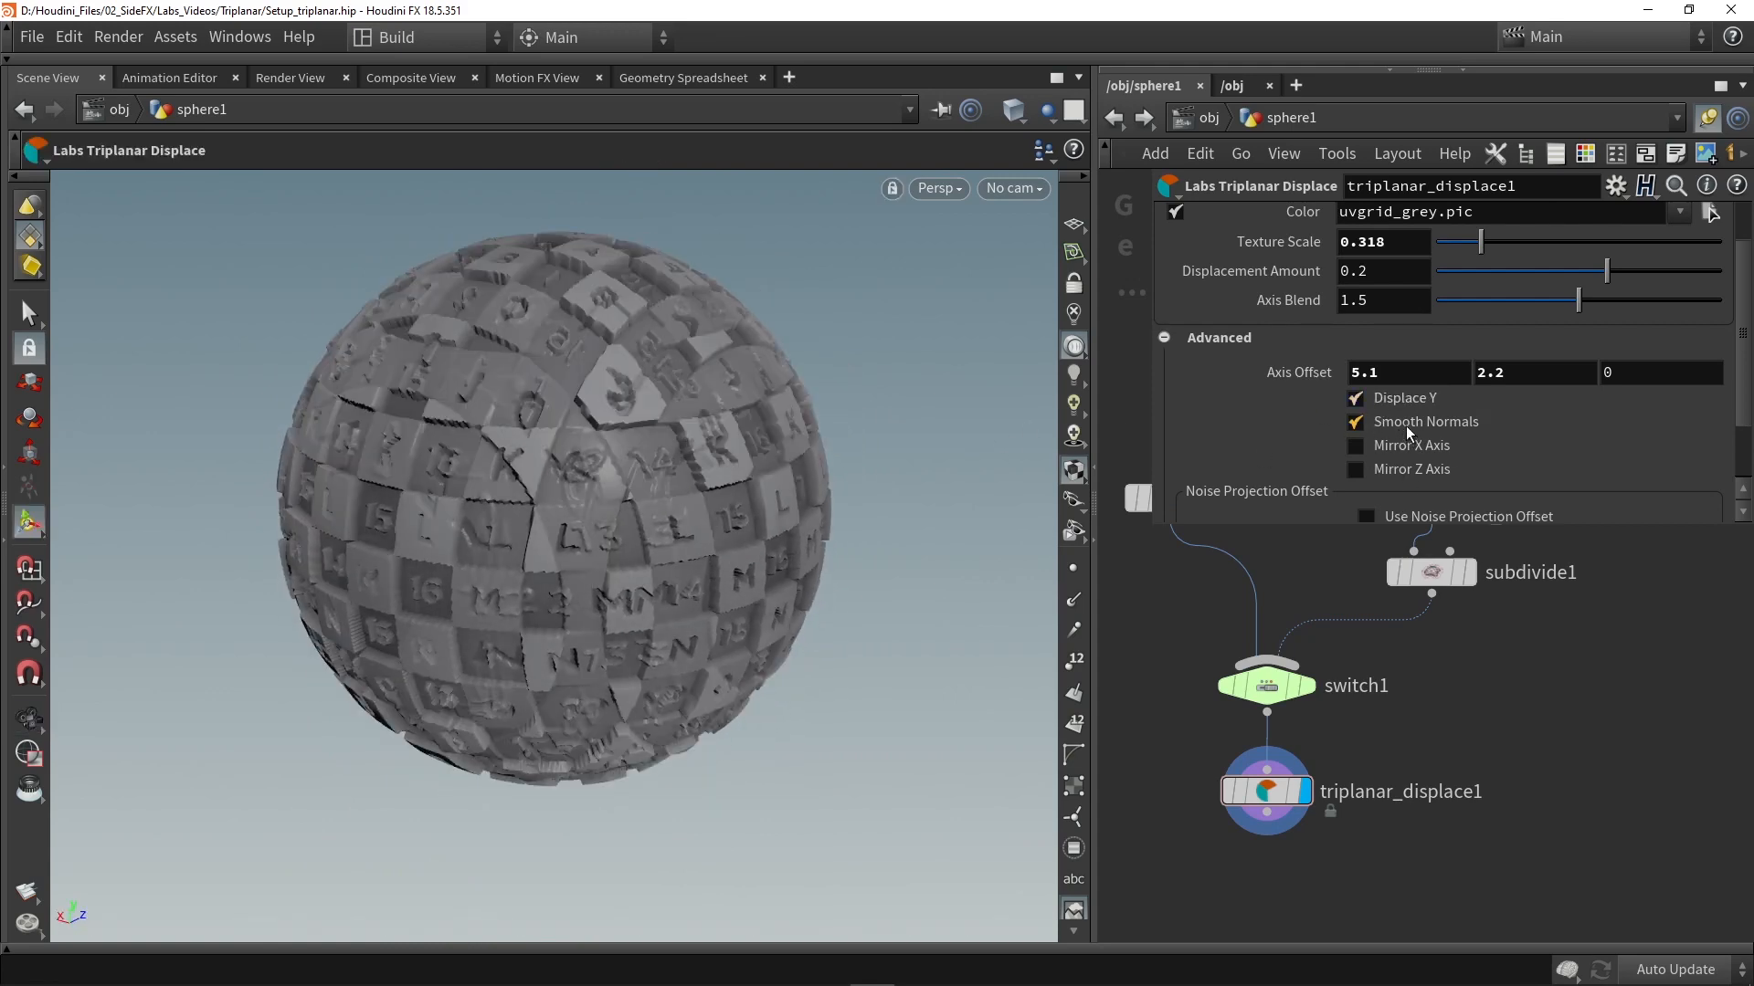
{"action": "mouse_move", "coordinate": [812, 478]}
{"action": "left_mouse_down"}
{"action": "mouse_move", "coordinate": [638, 458]}
{"action": "mouse_move", "coordinate": [795, 468]}
{"action": "left_mouse_up"}
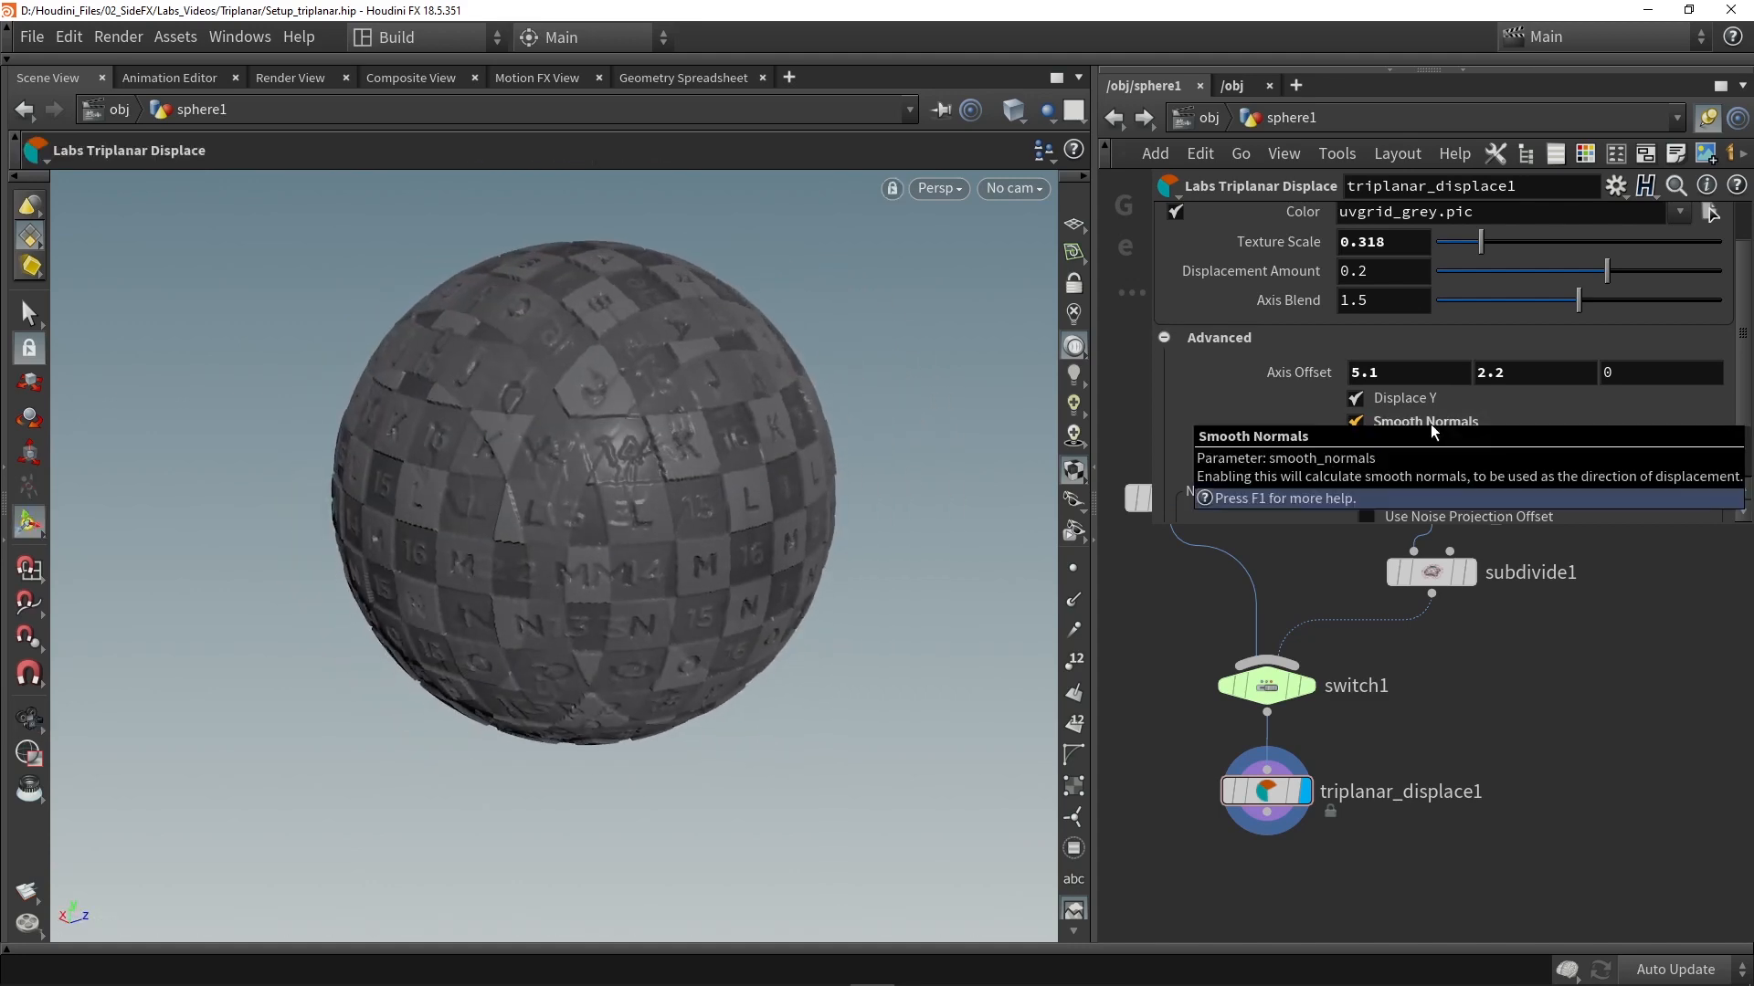
{"action": "left_click", "coordinate": [1431, 424]}
Enable Mirror X Axis and check the grid lettering on the opposite side of the sphere.
{"action": "left_click", "coordinate": [1422, 448]}
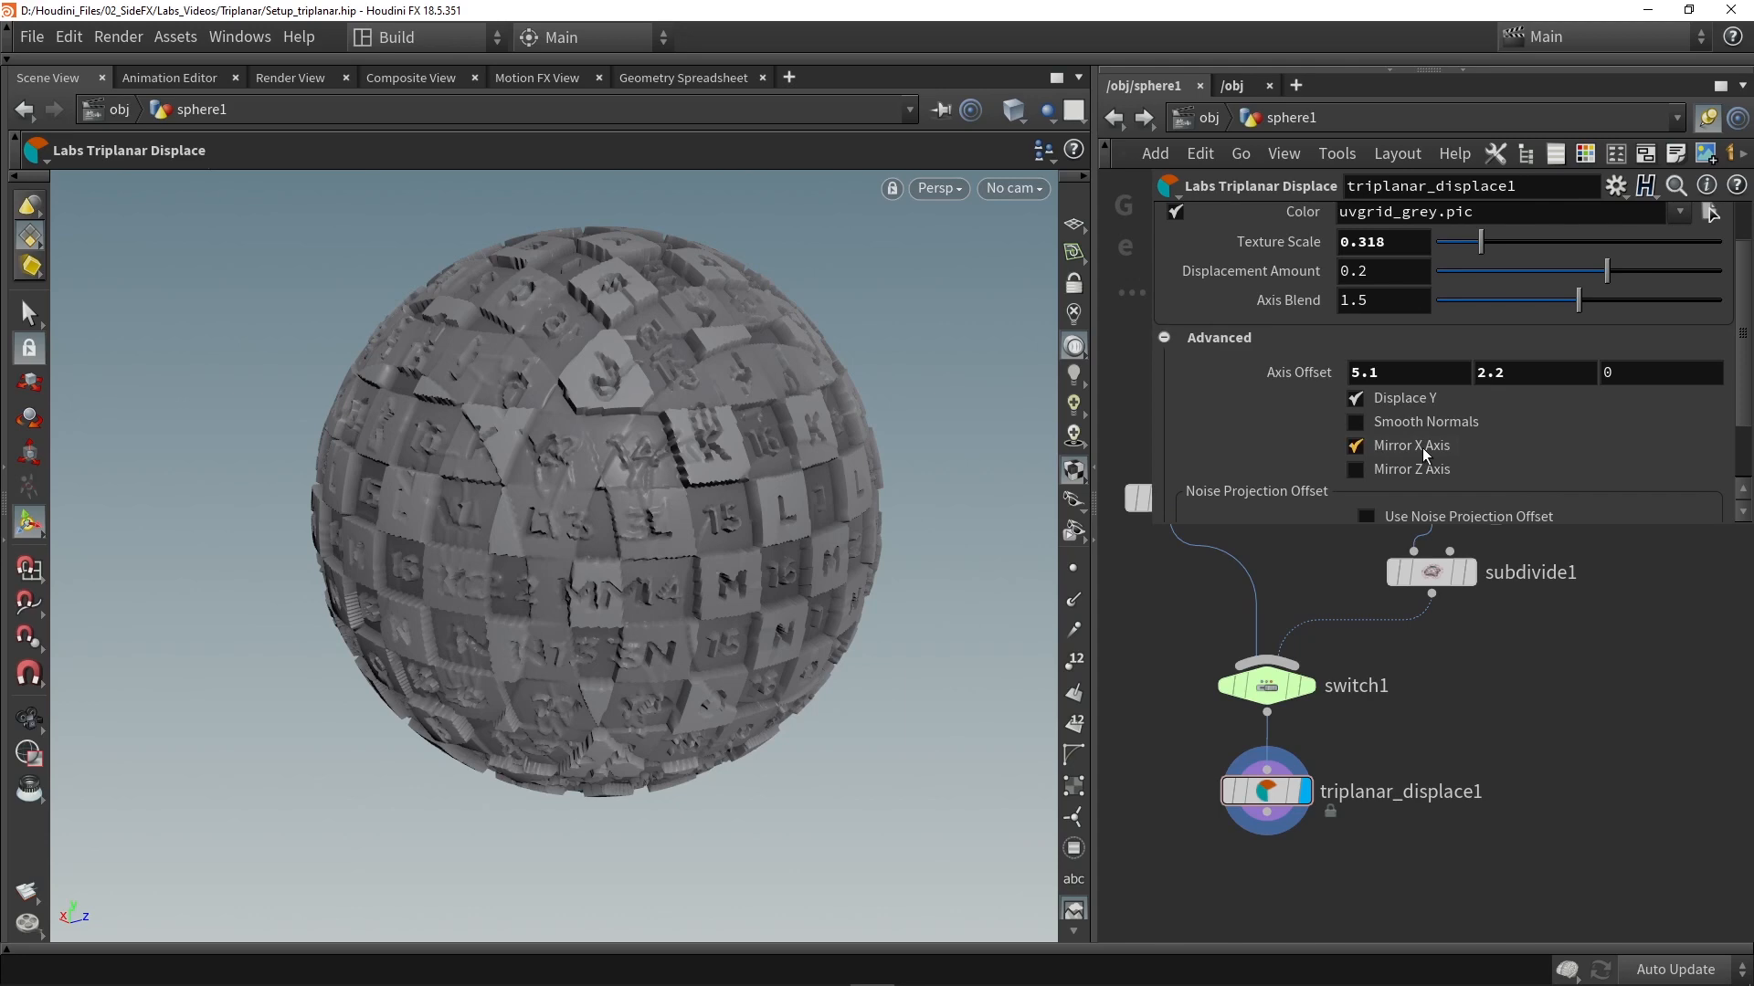
{"action": "left_click", "coordinate": [1422, 448]}
{"action": "key", "text": "Escape"}
{"action": "left_click_drag", "start_coordinate": [703, 708], "coordinate": [764, 403]}
{"action": "middle_click_drag", "start_coordinate": [765, 402], "coordinate": [867, 375]}
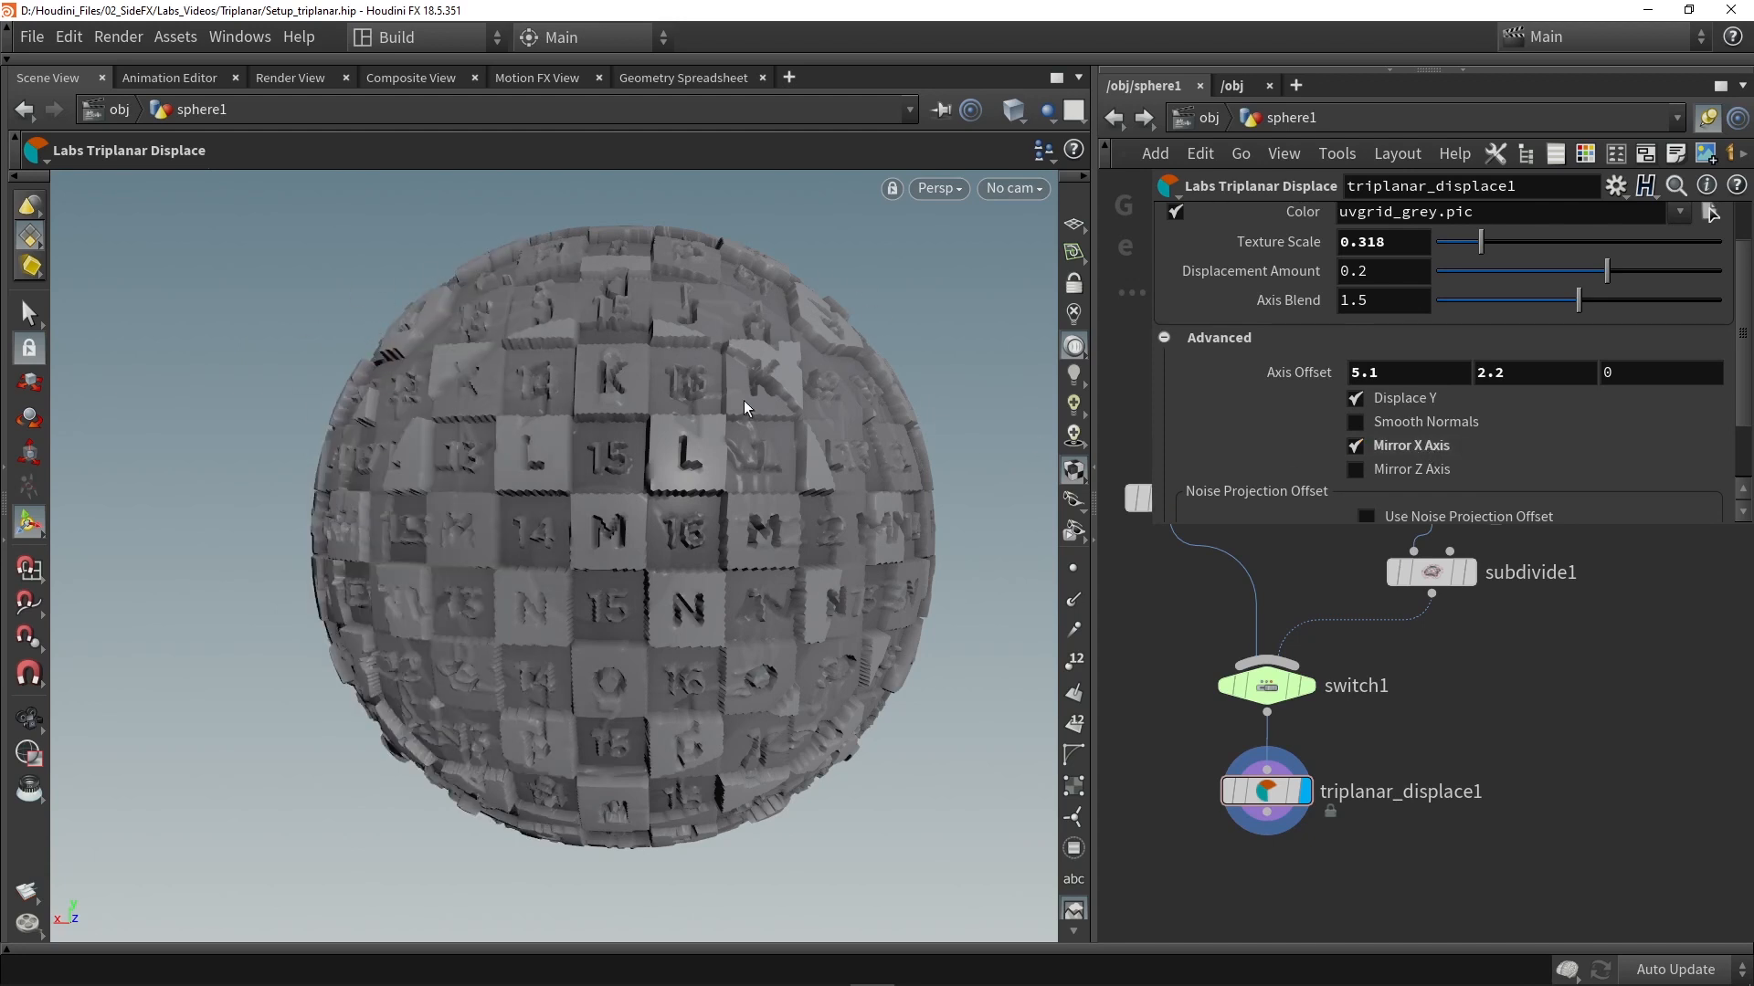
Compare the sphere with Mirror X Axis on and off, leave it disabled, and try Mirror Z Axis the same way.
{"action": "left_click", "coordinate": [1396, 447]}
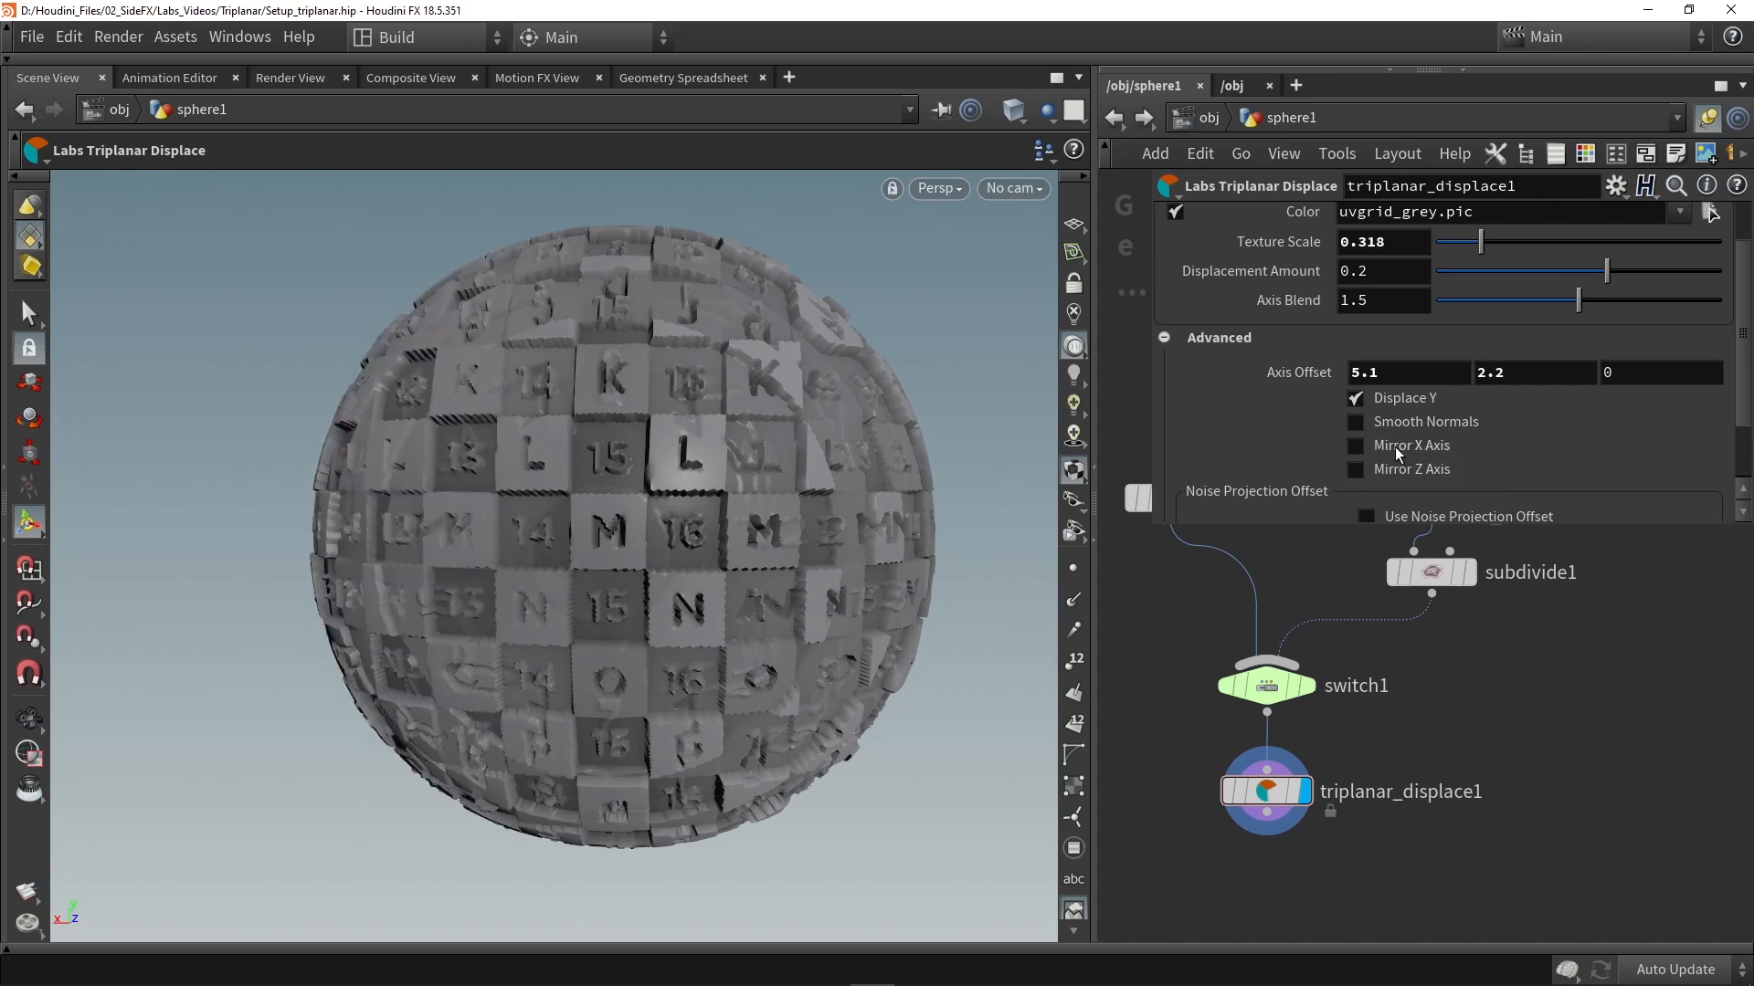
{"action": "left_click", "coordinate": [1395, 447]}
{"action": "left_click", "coordinate": [1394, 447]}
{"action": "left_click", "coordinate": [1396, 448]}
{"action": "left_click", "coordinate": [1396, 447]}
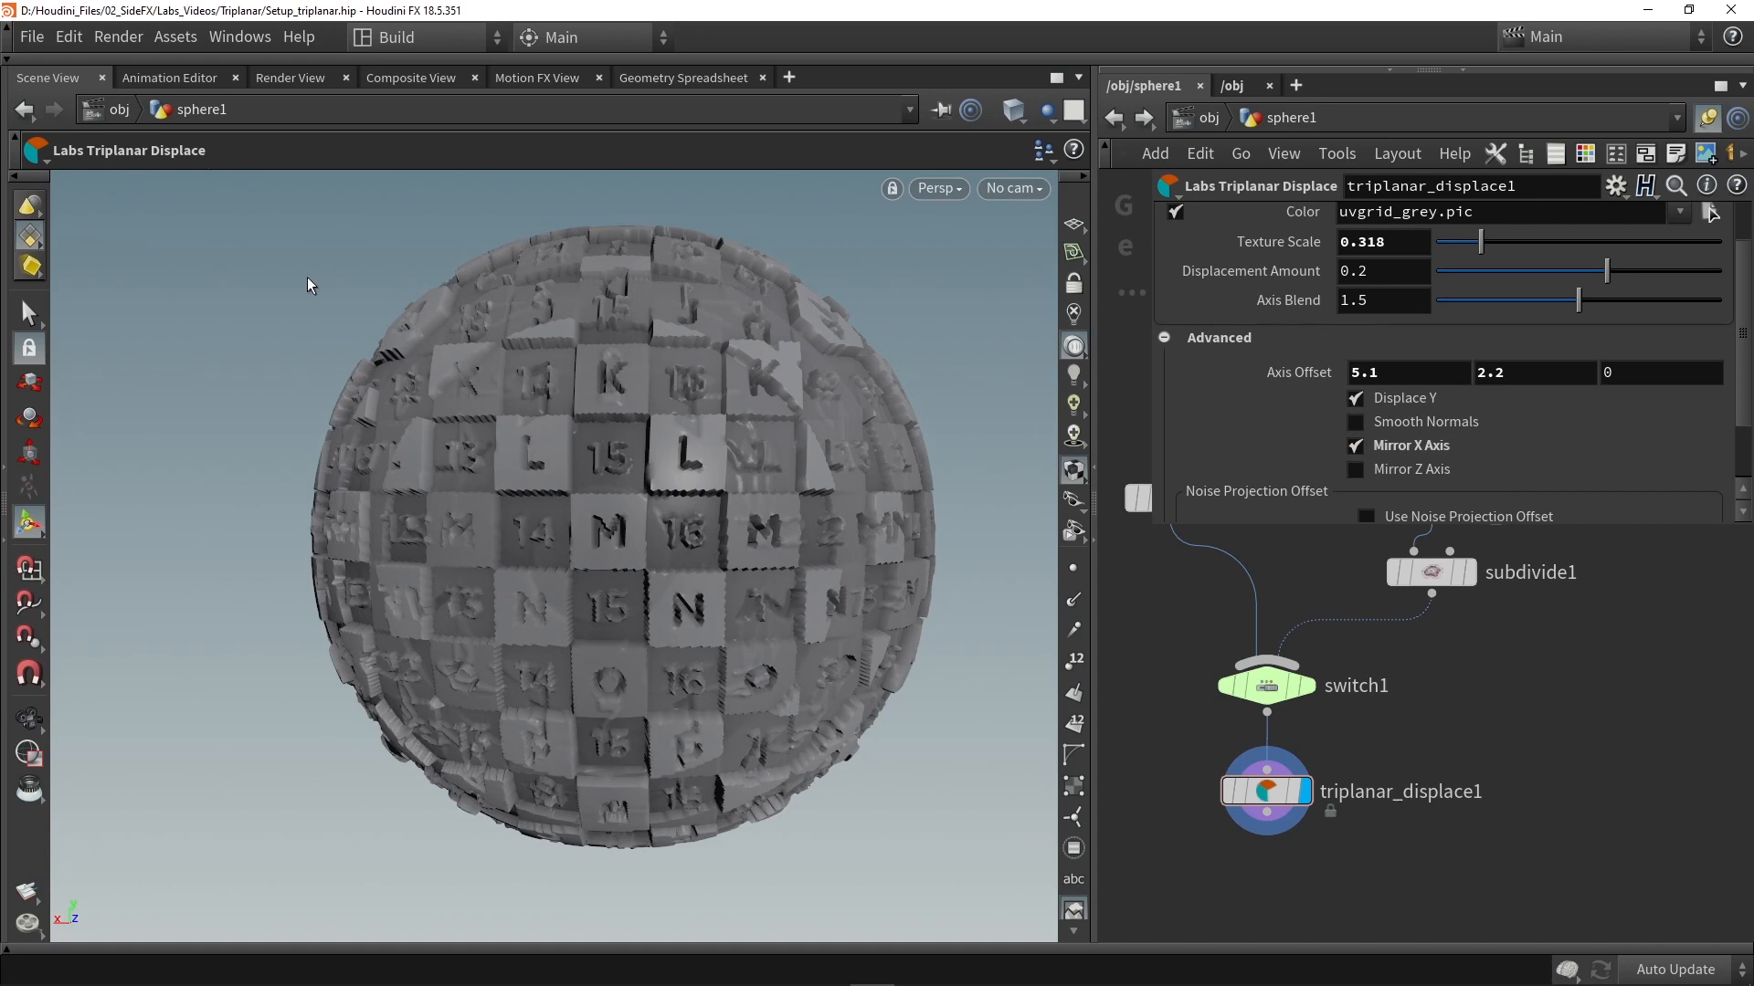
{"action": "left_click", "coordinate": [1394, 448]}
{"action": "left_click", "coordinate": [1404, 471]}
{"action": "left_click", "coordinate": [1402, 470]}
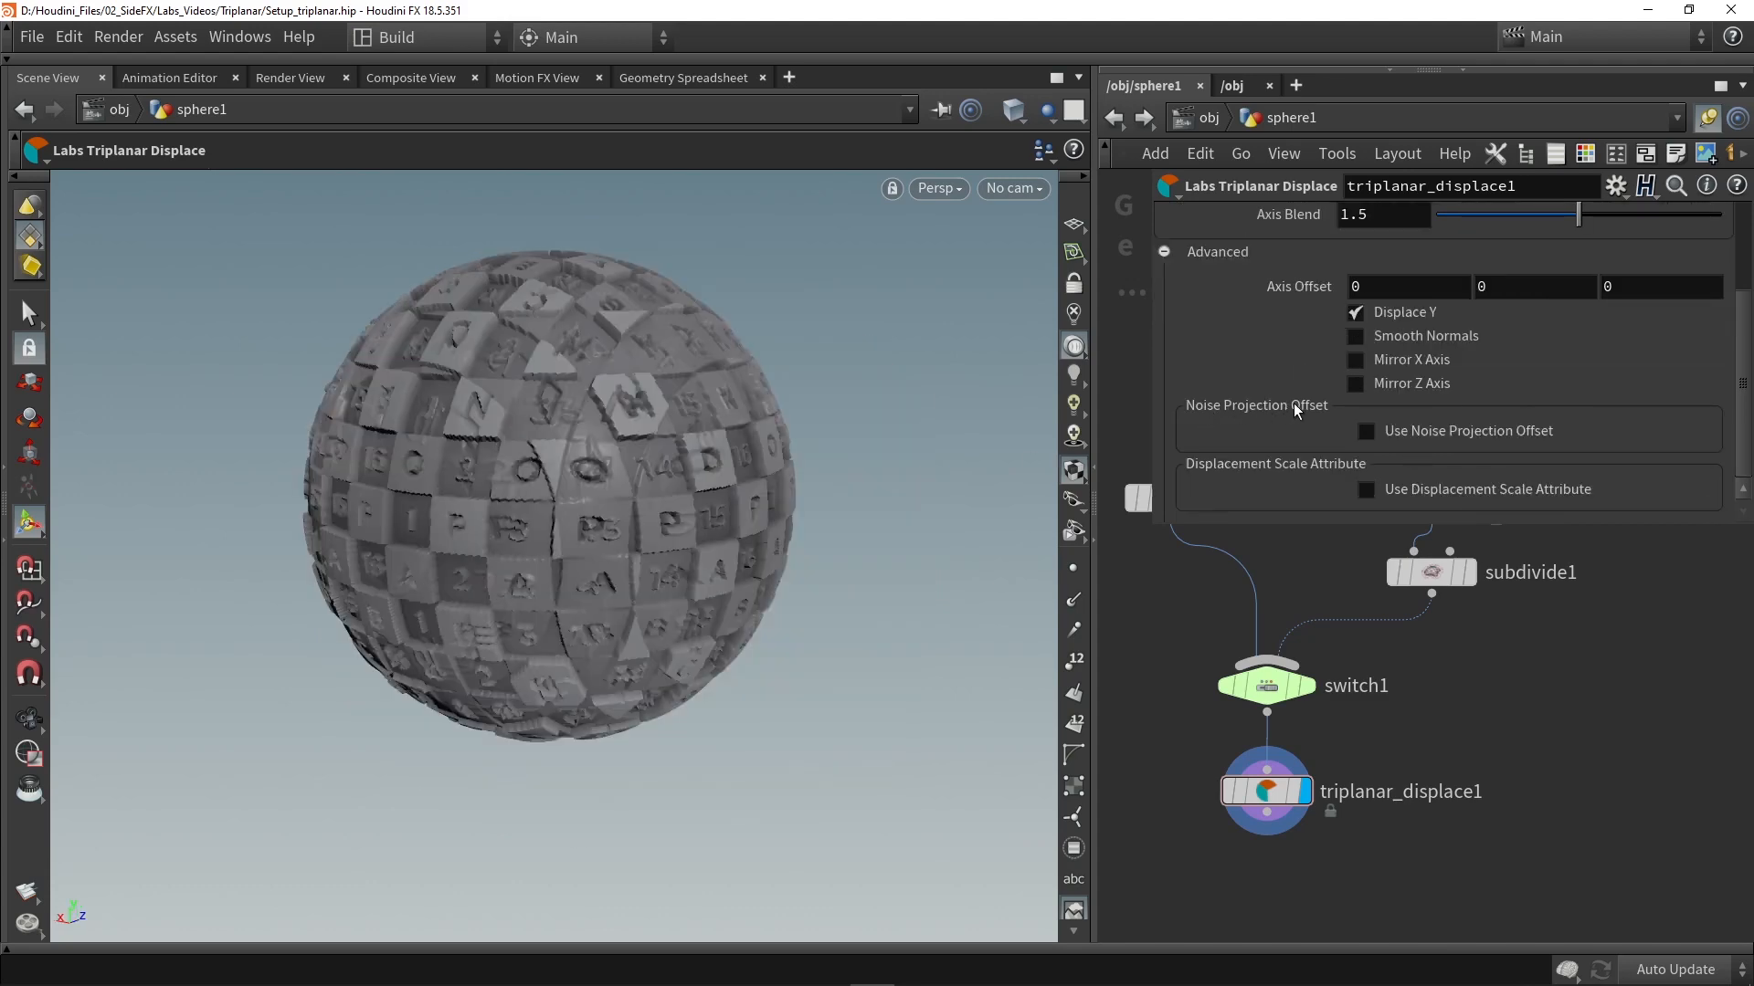
Enable Use Noise Projection Offset and inspect the gridded sphere and the noise settings.
{"action": "left_click", "coordinate": [1389, 436]}
{"action": "left_click_drag", "start_coordinate": [717, 436], "coordinate": [650, 396], "text": "alt"}
{"action": "mouse_move", "coordinate": [693, 496]}
{"action": "left_mouse_down", "text": "alt"}
{"action": "mouse_move", "coordinate": [701, 462]}
{"action": "mouse_move", "coordinate": [725, 596]}
{"action": "left_mouse_up", "text": "alt"}
{"action": "left_click_drag", "start_coordinate": [520, 378], "coordinate": [644, 402], "text": "alt"}
{"action": "scroll", "coordinate": [1273, 419], "scroll_direction": "down", "scroll_amount": 2}
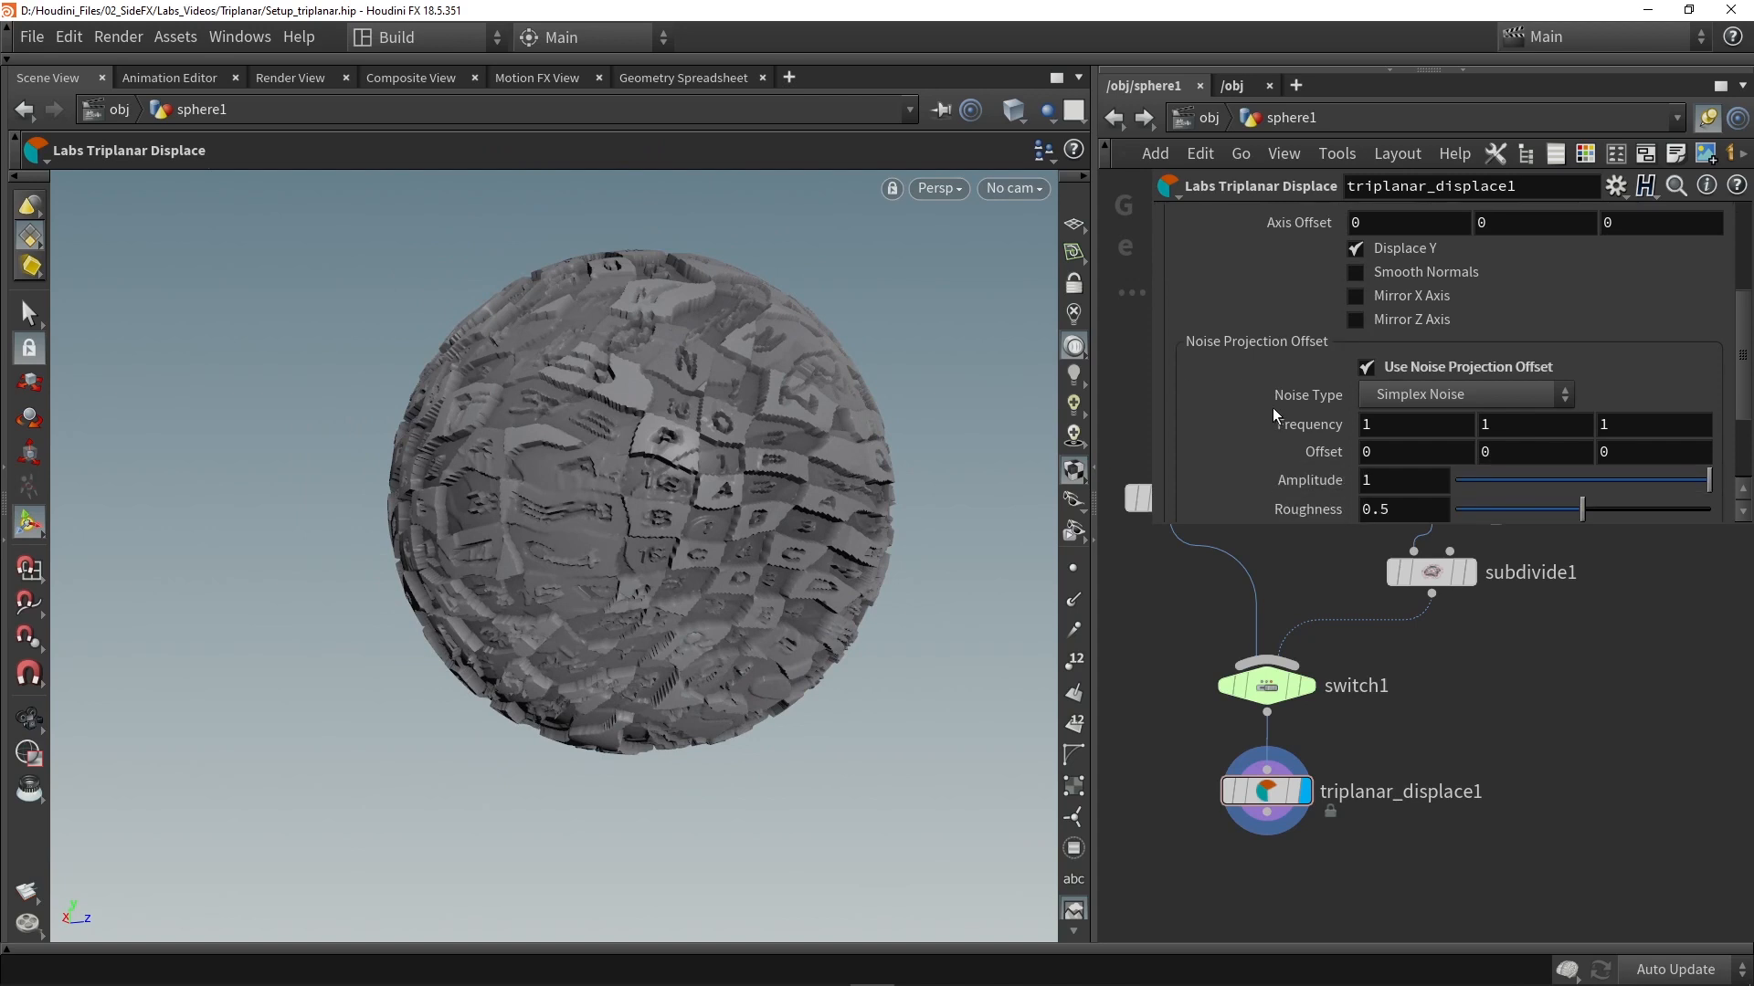
{"action": "scroll", "coordinate": [1301, 429], "scroll_direction": "down", "scroll_amount": 3}
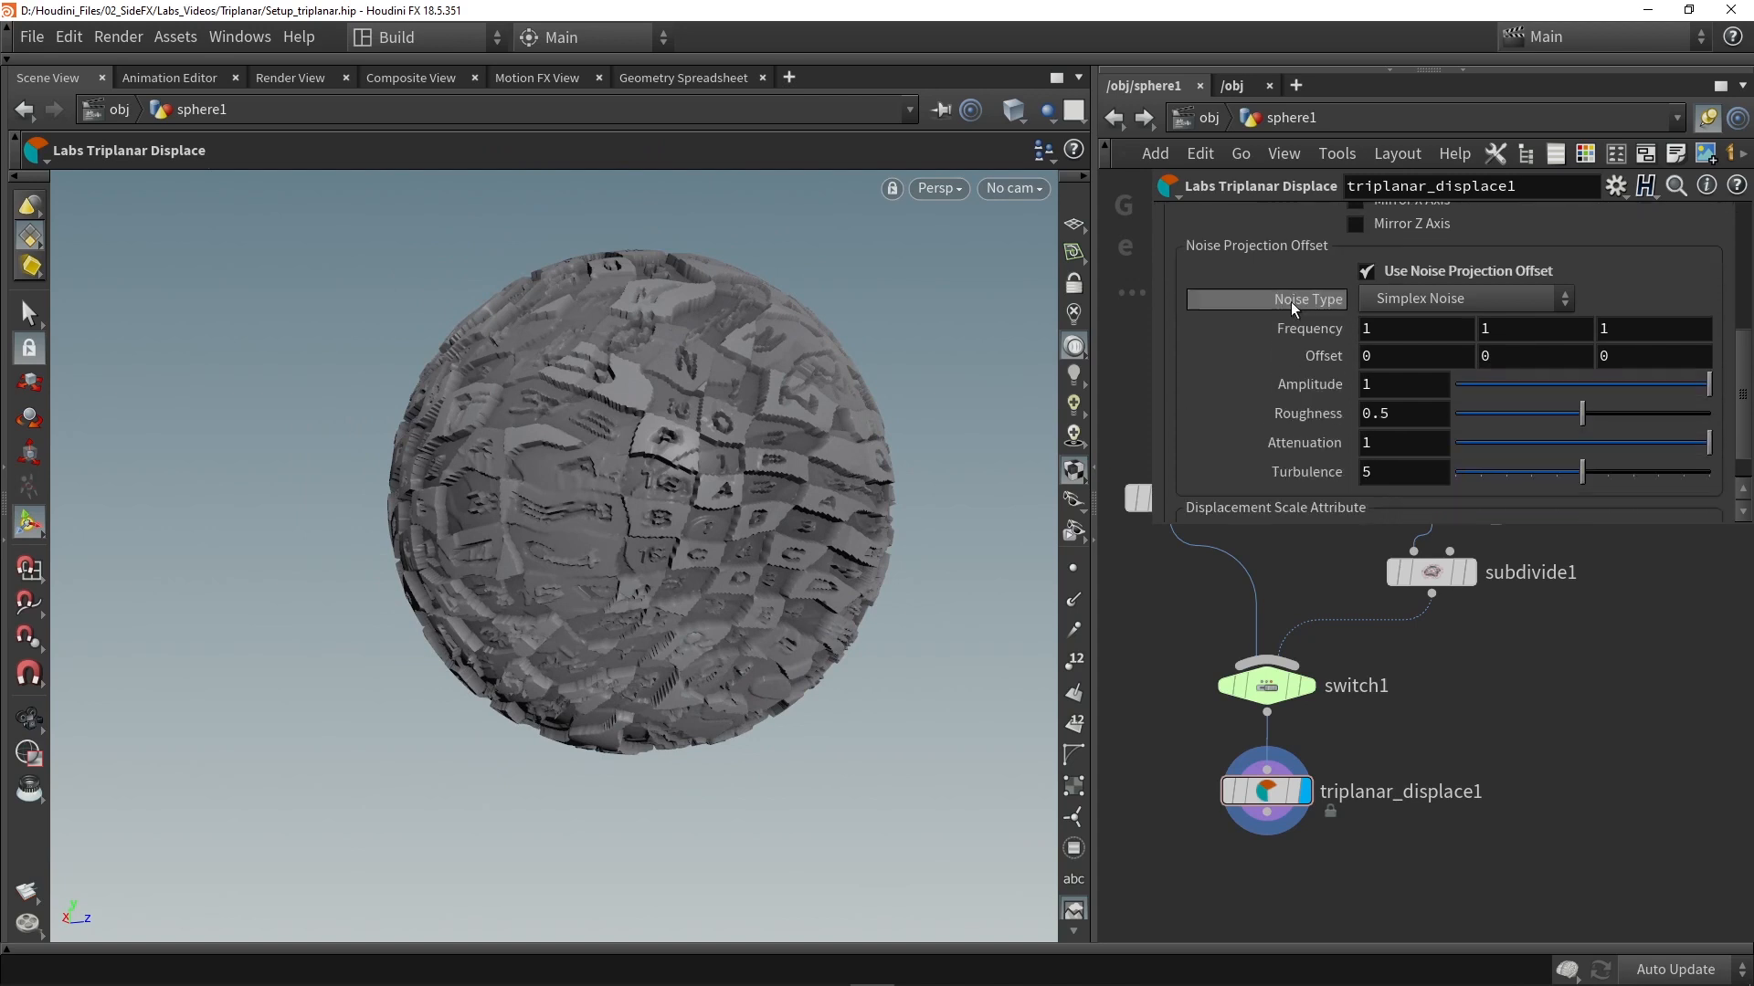
Set the projection offset's Noise Type to Perlin Noise, with a first Frequency value of 1.6 and Amplitude 0.129.
{"action": "left_click", "coordinate": [1380, 293]}
{"action": "left_click", "coordinate": [1411, 327]}
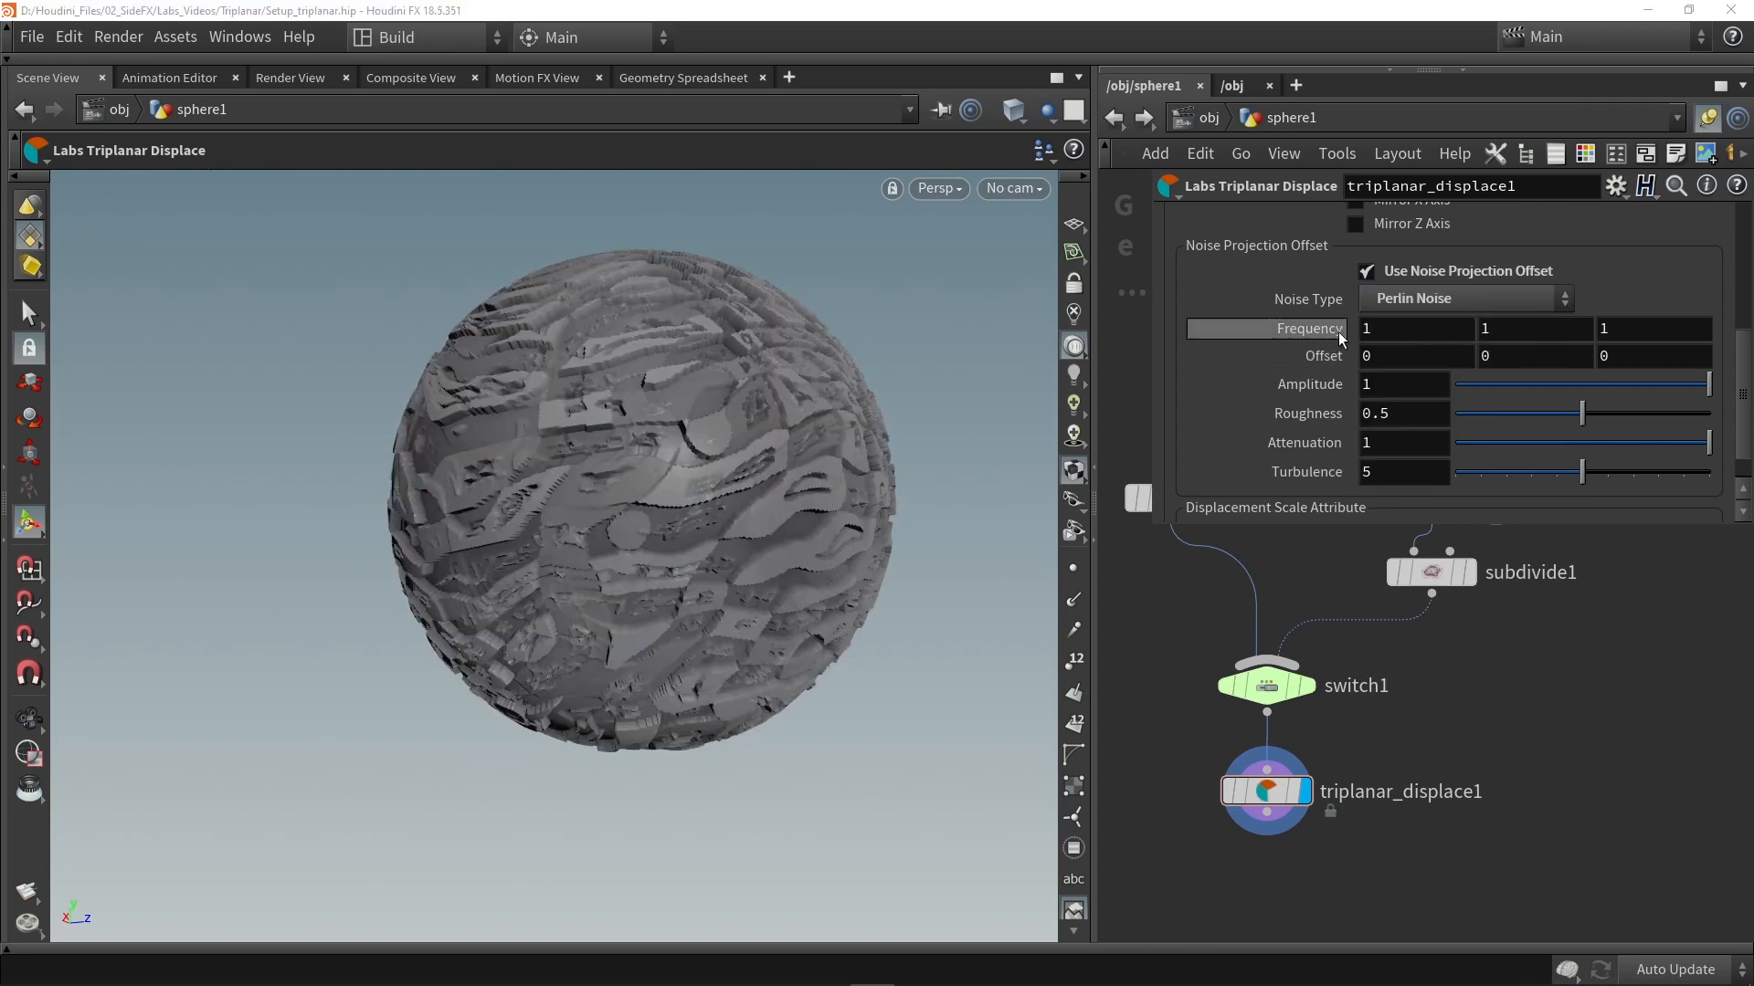
{"action": "middle_click_drag", "start_coordinate": [1418, 330], "coordinate": [1567, 328]}
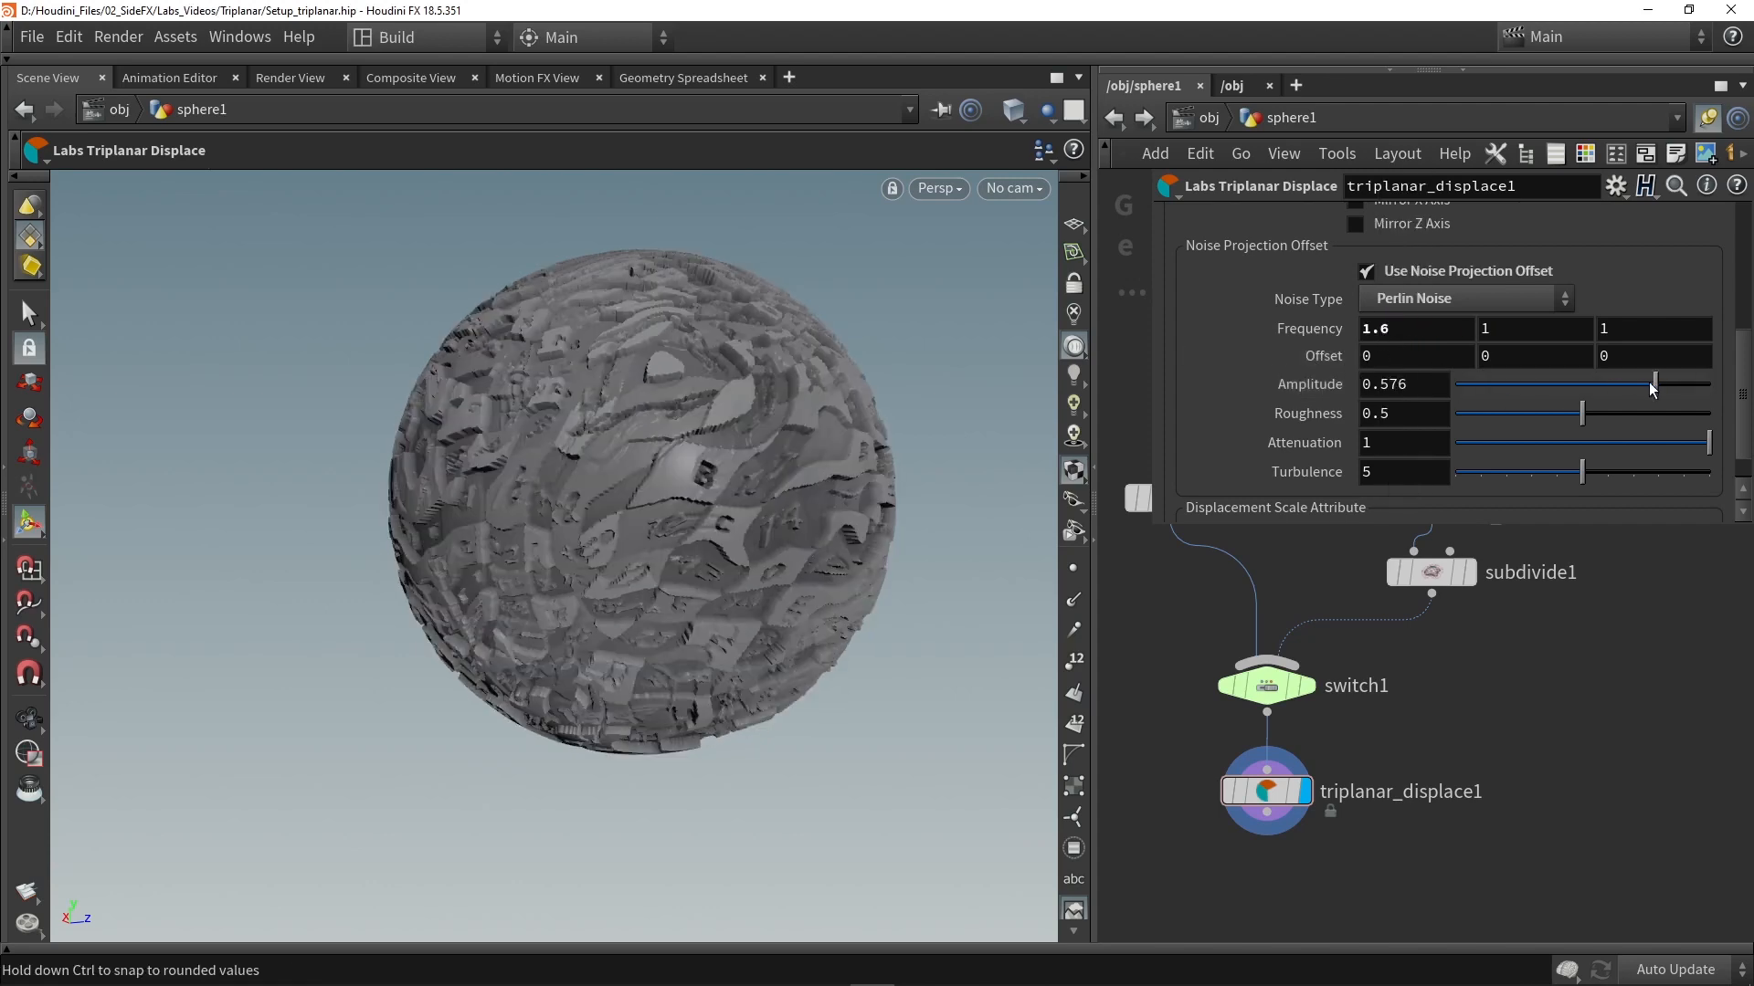
{"action": "left_click_drag", "start_coordinate": [1619, 382], "coordinate": [1580, 382]}
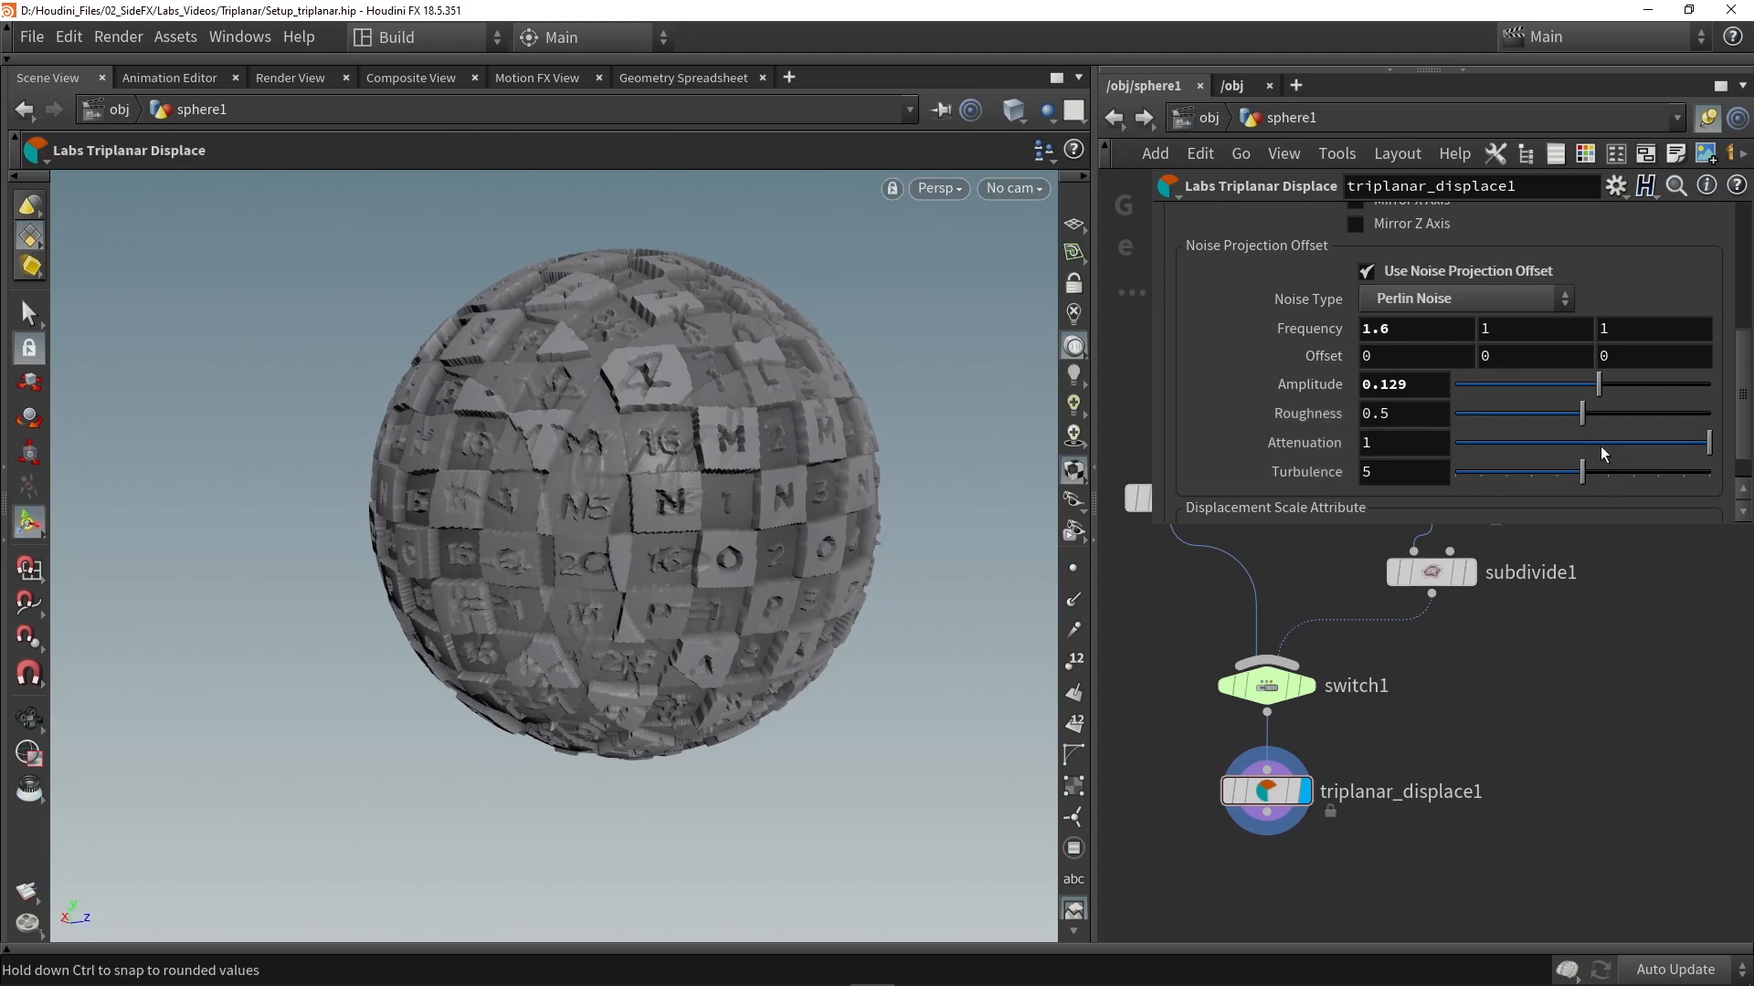
Inspect the noise-offset grid around the sphere and switch Use Noise Projection Offset off.
{"action": "left_click_drag", "start_coordinate": [877, 498], "coordinate": [702, 490]}
{"action": "key", "text": "Escape"}
{"action": "key", "text": "Return"}
{"action": "left_click", "coordinate": [1366, 271]}
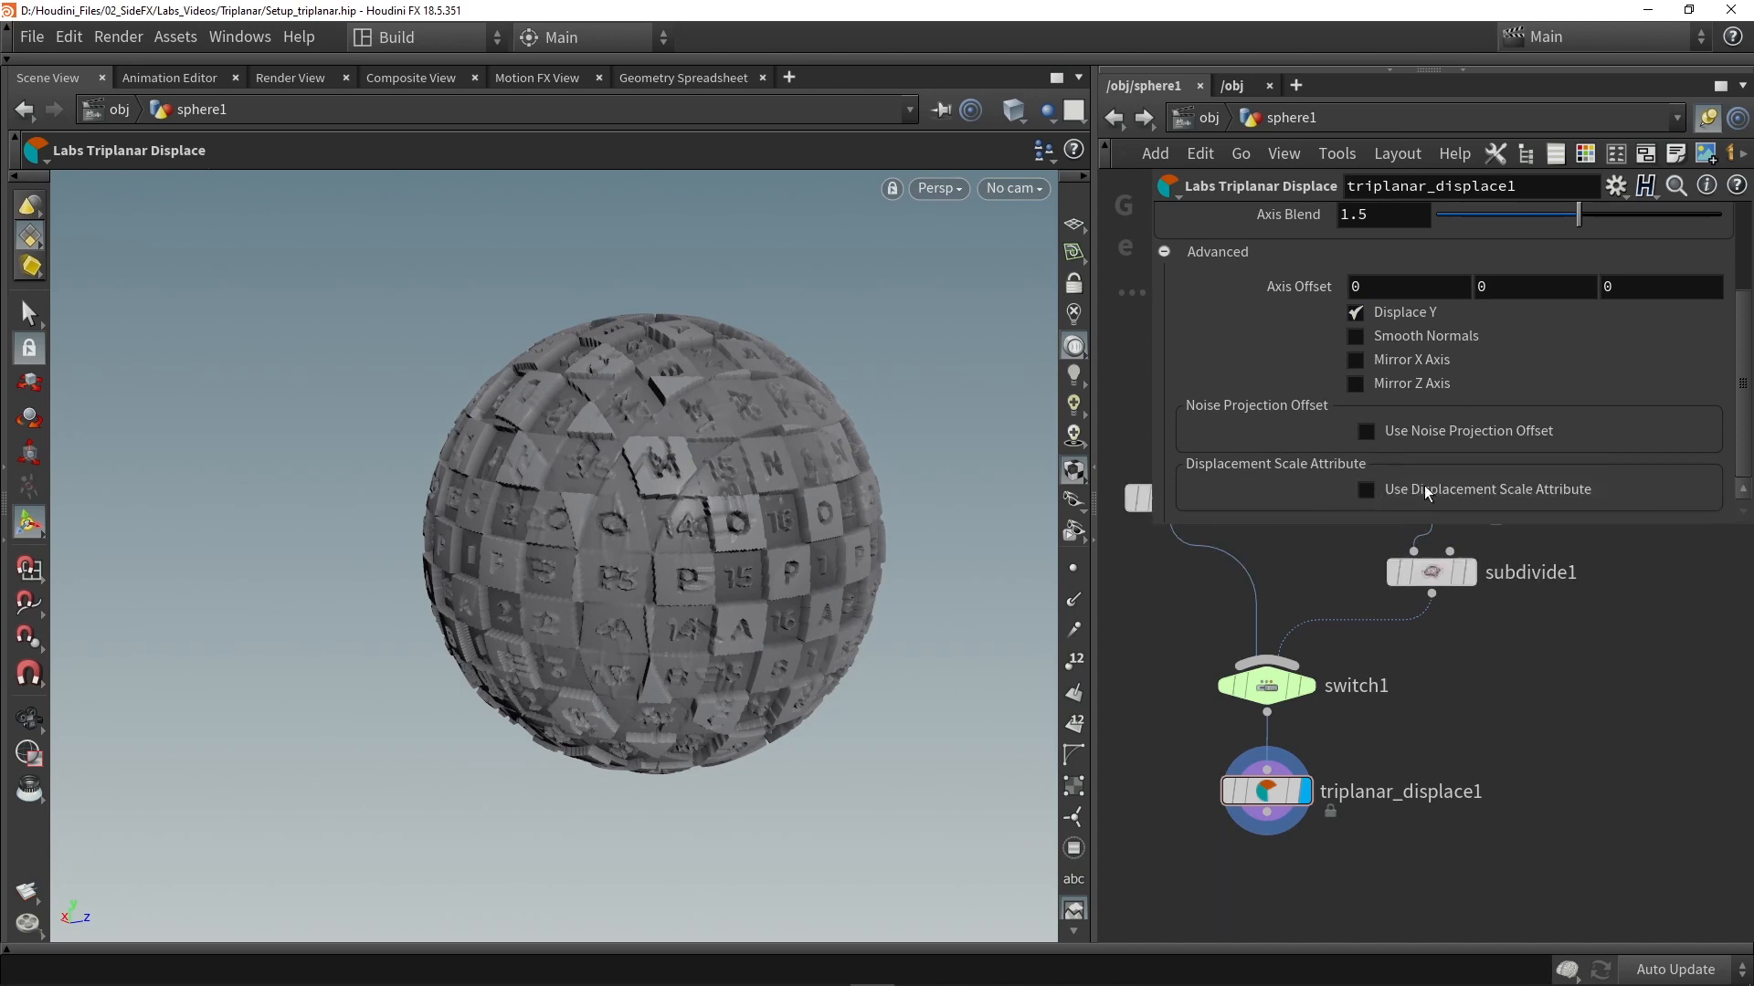
Enable Use Displacement Scale Attribute and turn off the Color texture so the sphere is shaded plain.
{"action": "left_click", "coordinate": [1521, 486]}
{"action": "scroll", "coordinate": [1404, 430], "scroll_direction": "down", "scroll_amount": 1}
{"action": "scroll", "coordinate": [1401, 431], "scroll_direction": "down", "scroll_amount": 1}
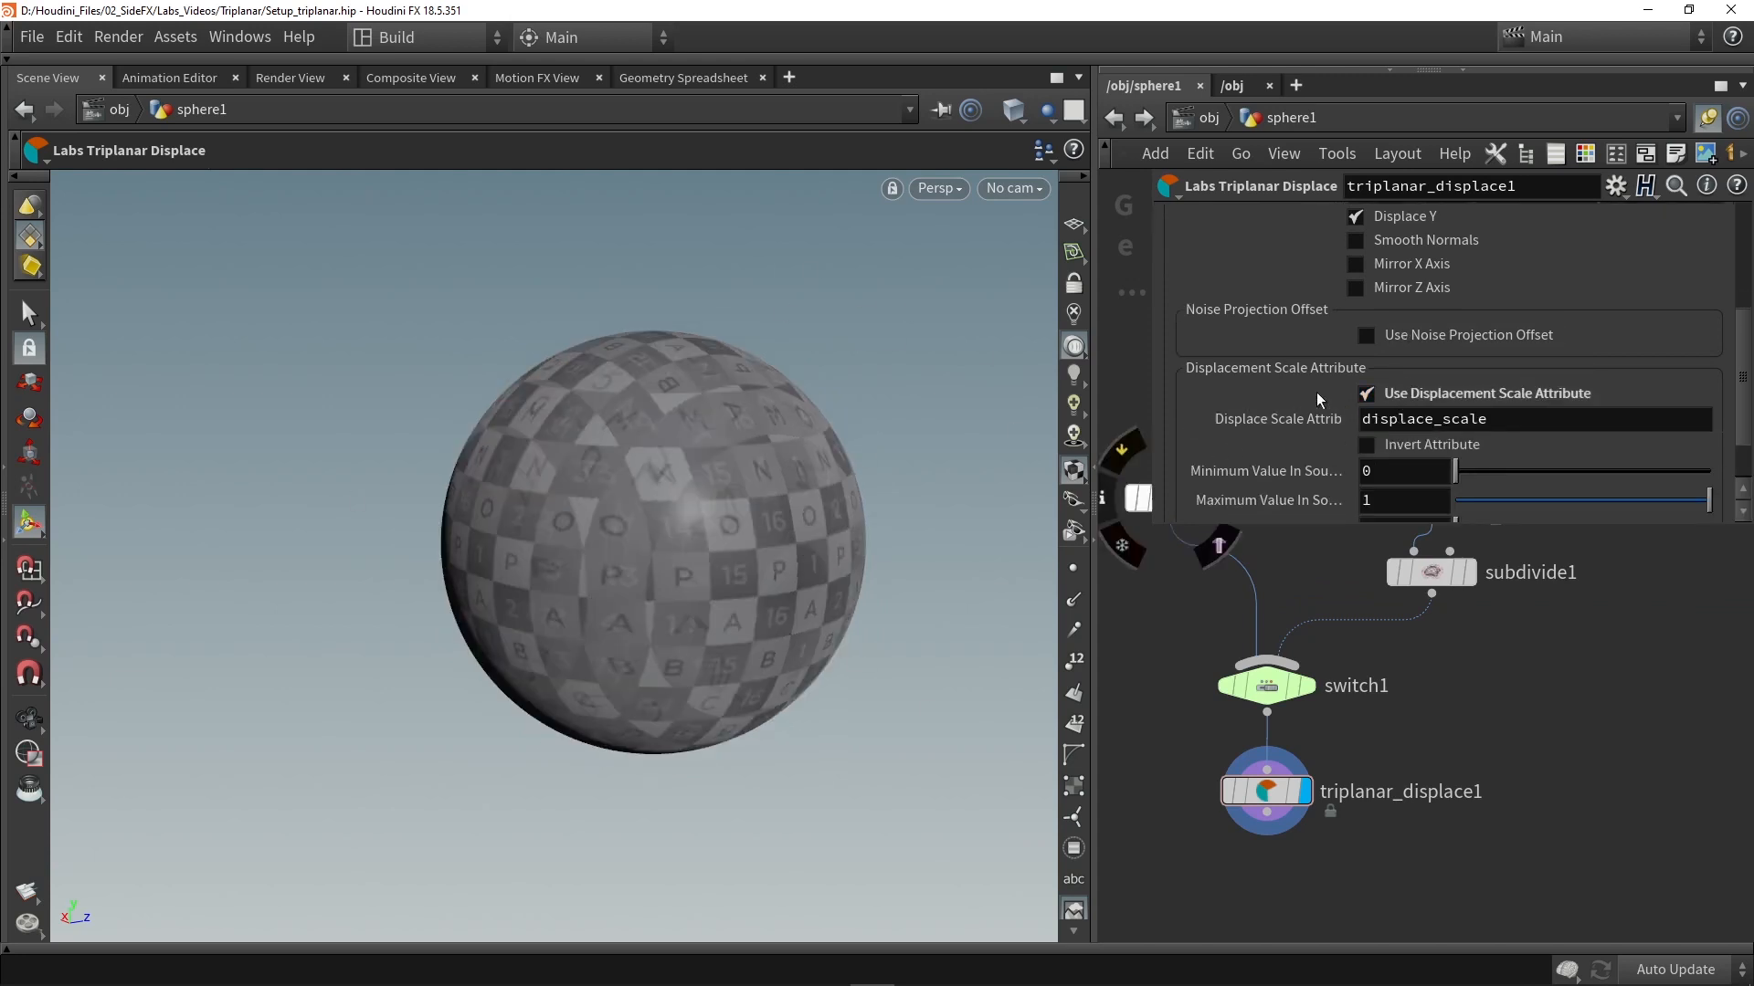
{"action": "scroll", "coordinate": [1427, 448], "scroll_direction": "up", "scroll_amount": 5}
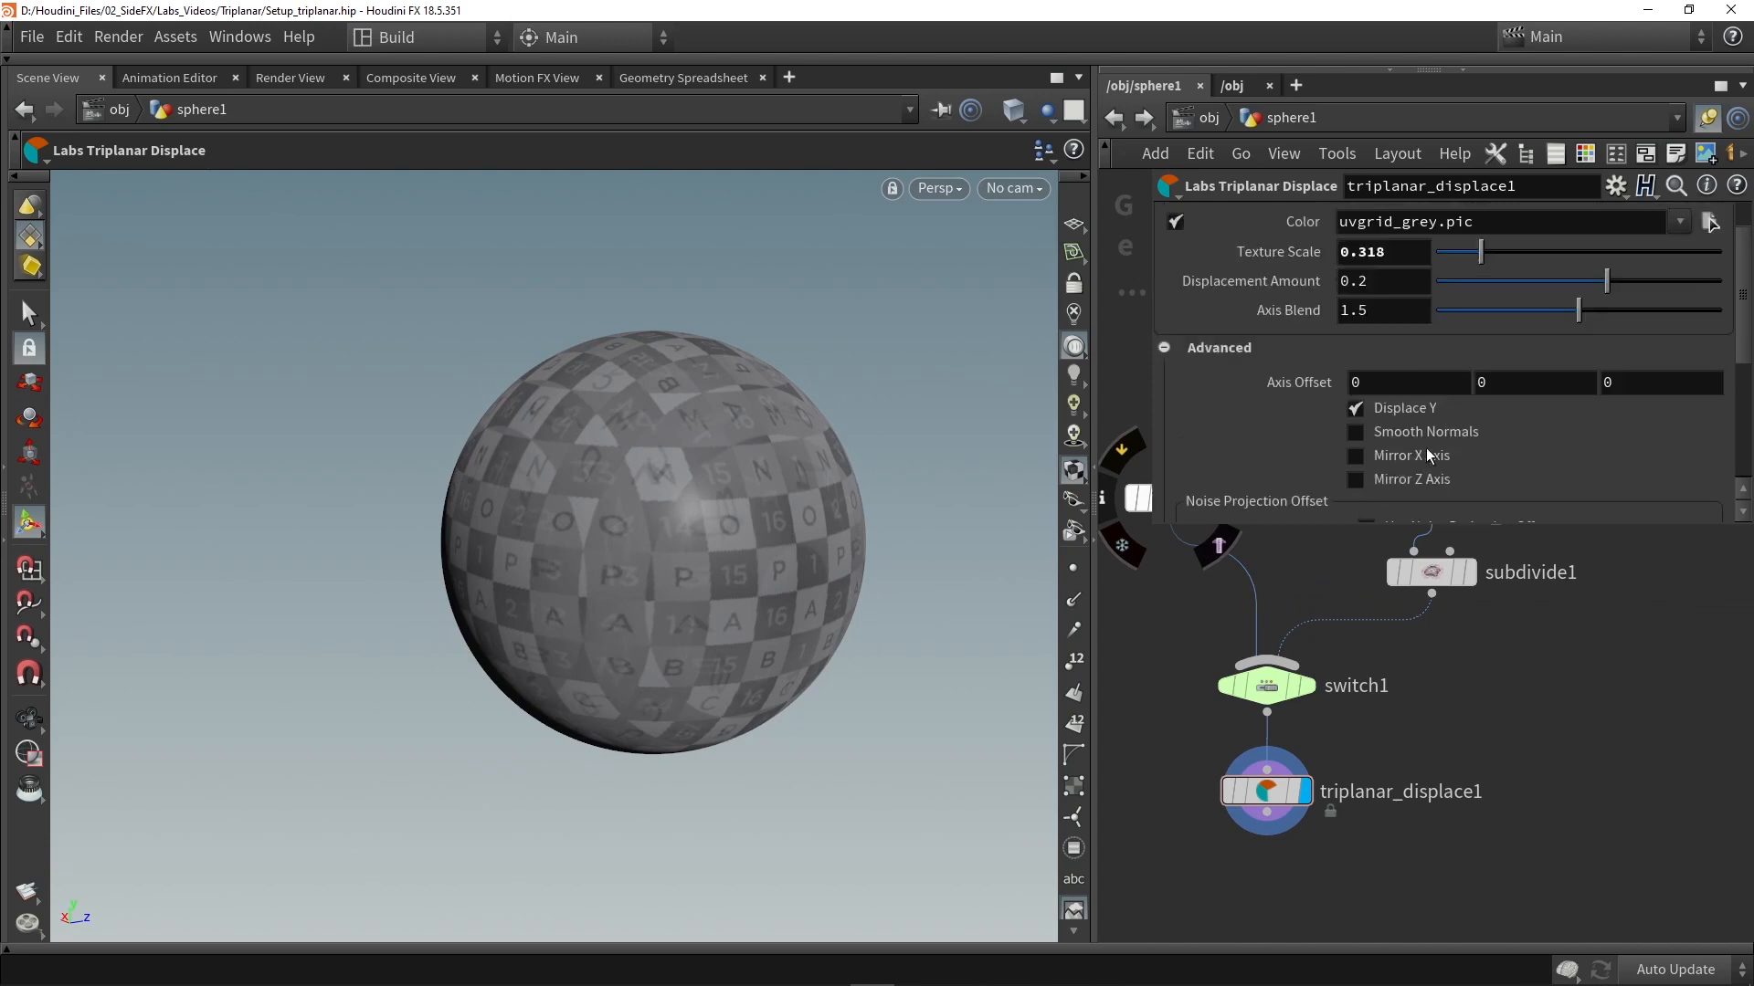
{"action": "scroll", "coordinate": [1193, 272], "scroll_direction": "up", "scroll_amount": 2}
{"action": "left_click", "coordinate": [1176, 275]}
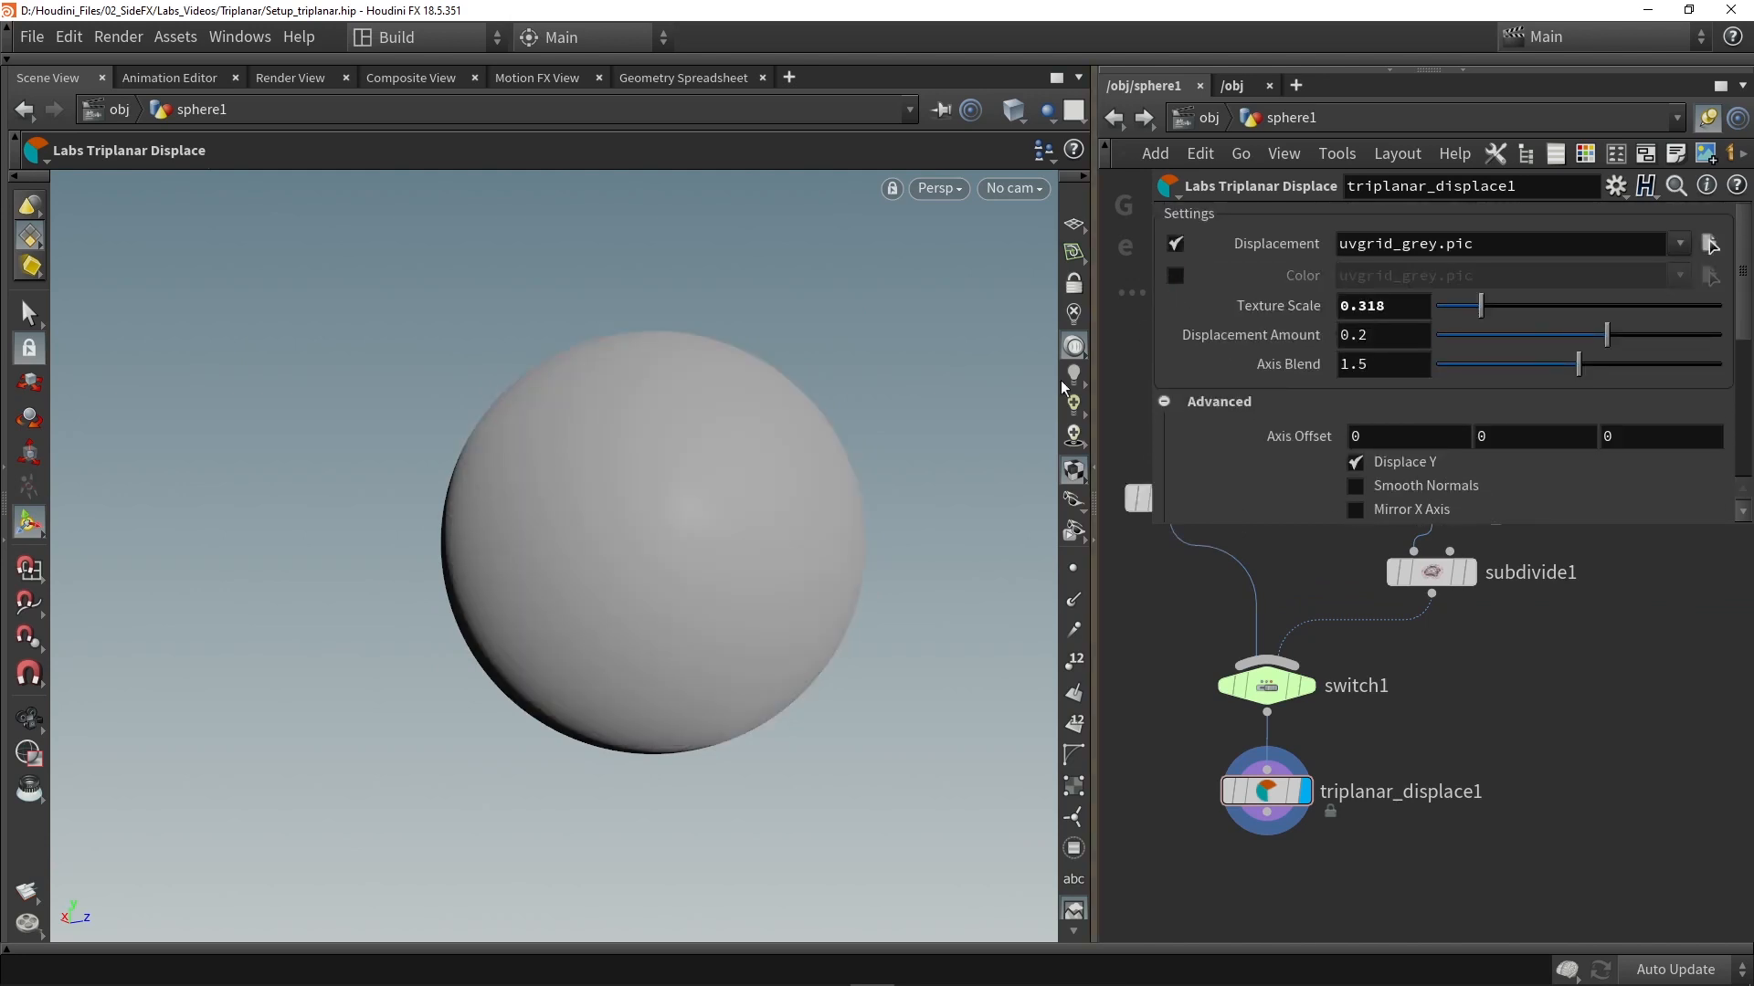
Examine the attribute name that the Displace Scale Attrib setting expects.
{"action": "scroll", "coordinate": [1372, 396], "scroll_direction": "down", "scroll_amount": 3}
{"action": "scroll", "coordinate": [1372, 396], "scroll_direction": "down", "scroll_amount": 7}
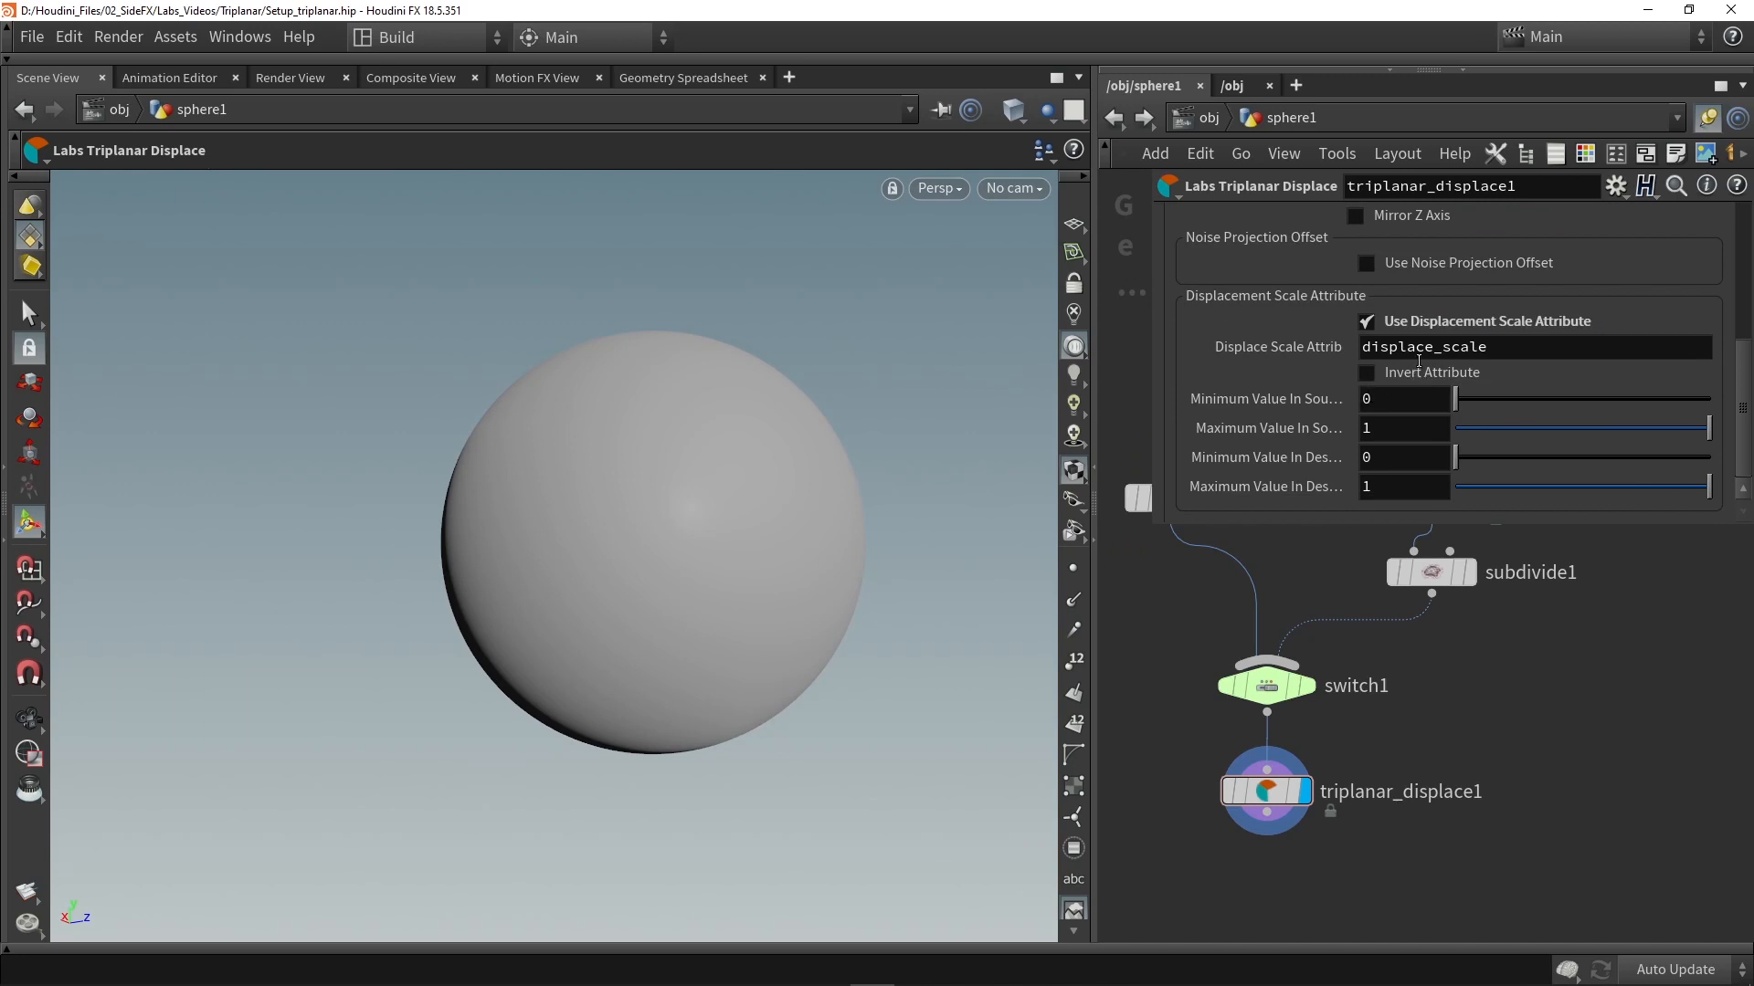
{"action": "left_click_drag", "start_coordinate": [1500, 352], "coordinate": [1310, 353]}
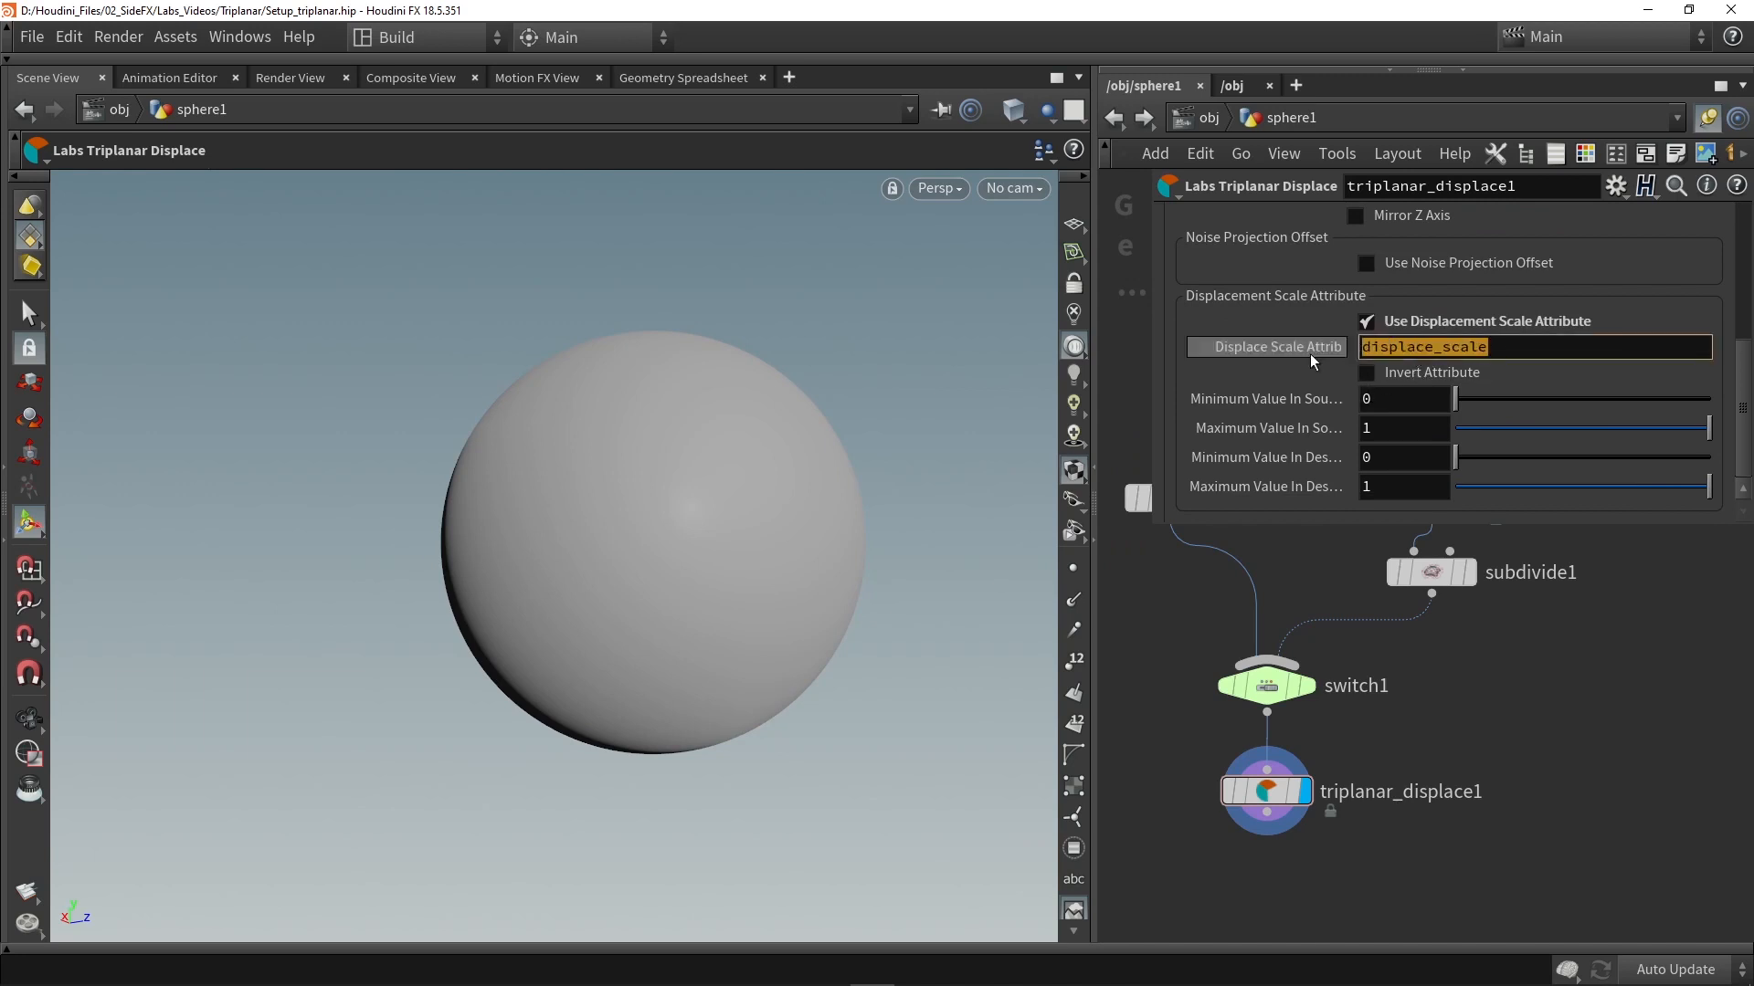
{"action": "left_click", "coordinate": [1494, 347]}
Move triplanar_displace1 down, add an Attribute Paint node fed by switch1, and display the new node.
{"action": "scroll", "coordinate": [1407, 708], "scroll_direction": "down", "scroll_amount": 2}
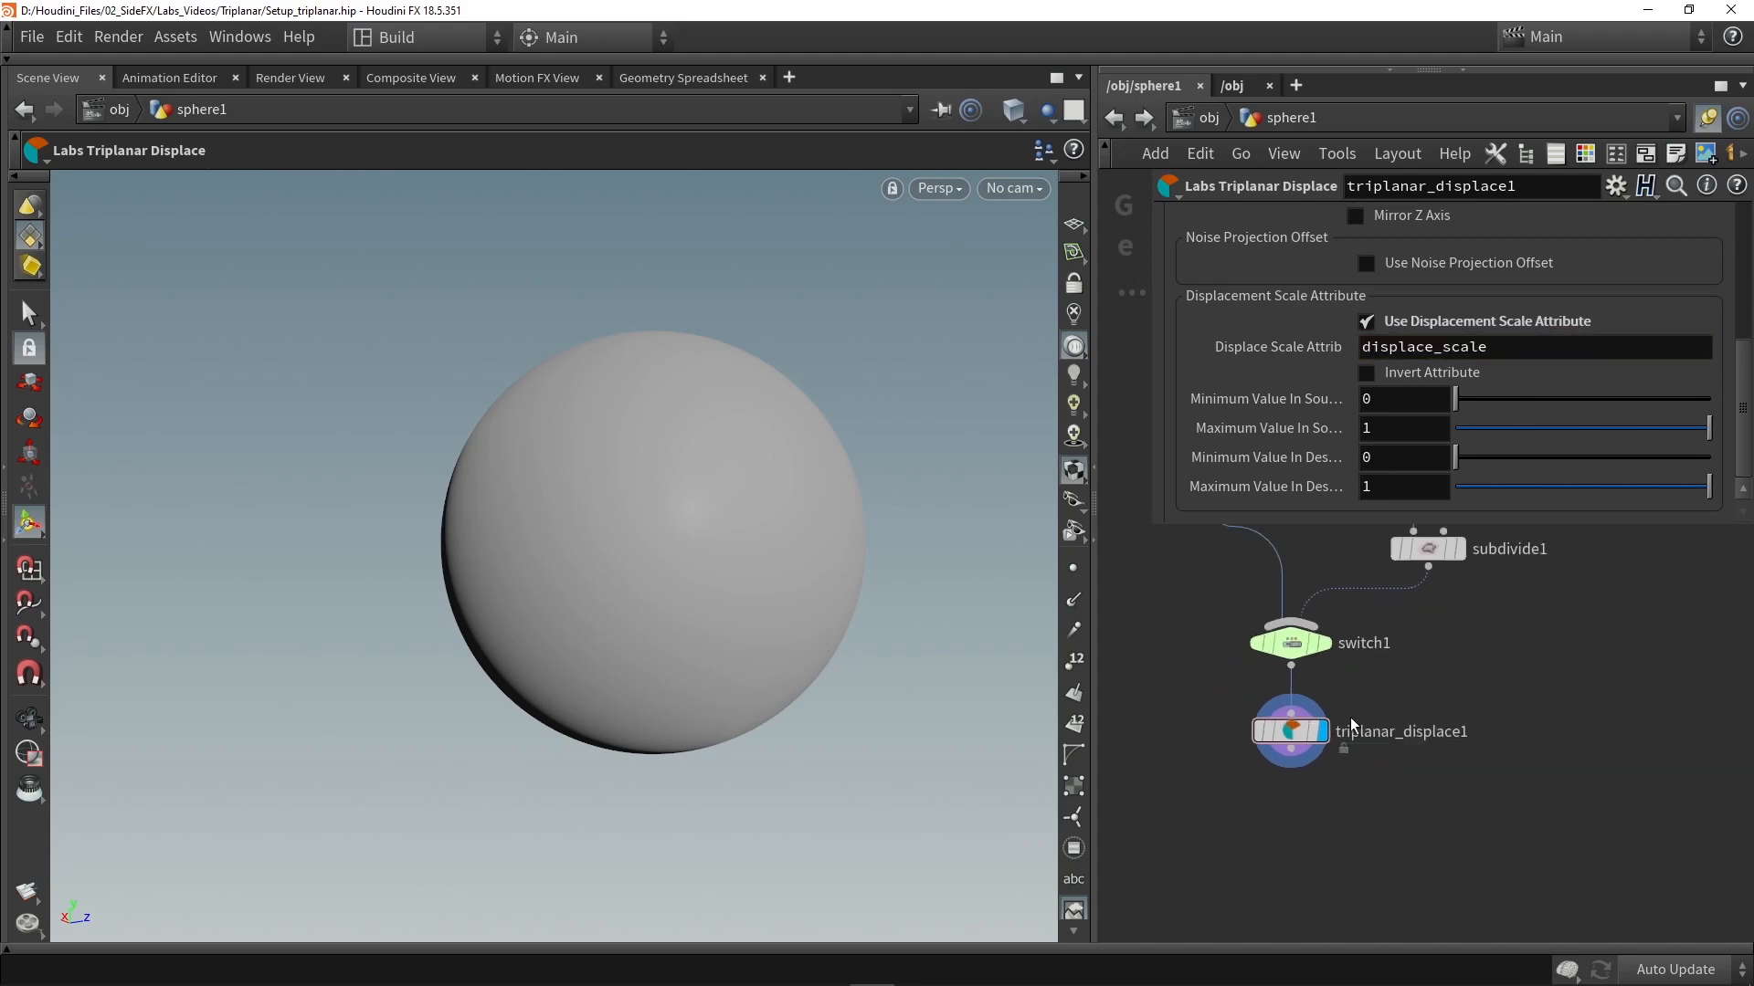
{"action": "left_click_drag", "start_coordinate": [1292, 728], "coordinate": [1291, 812]}
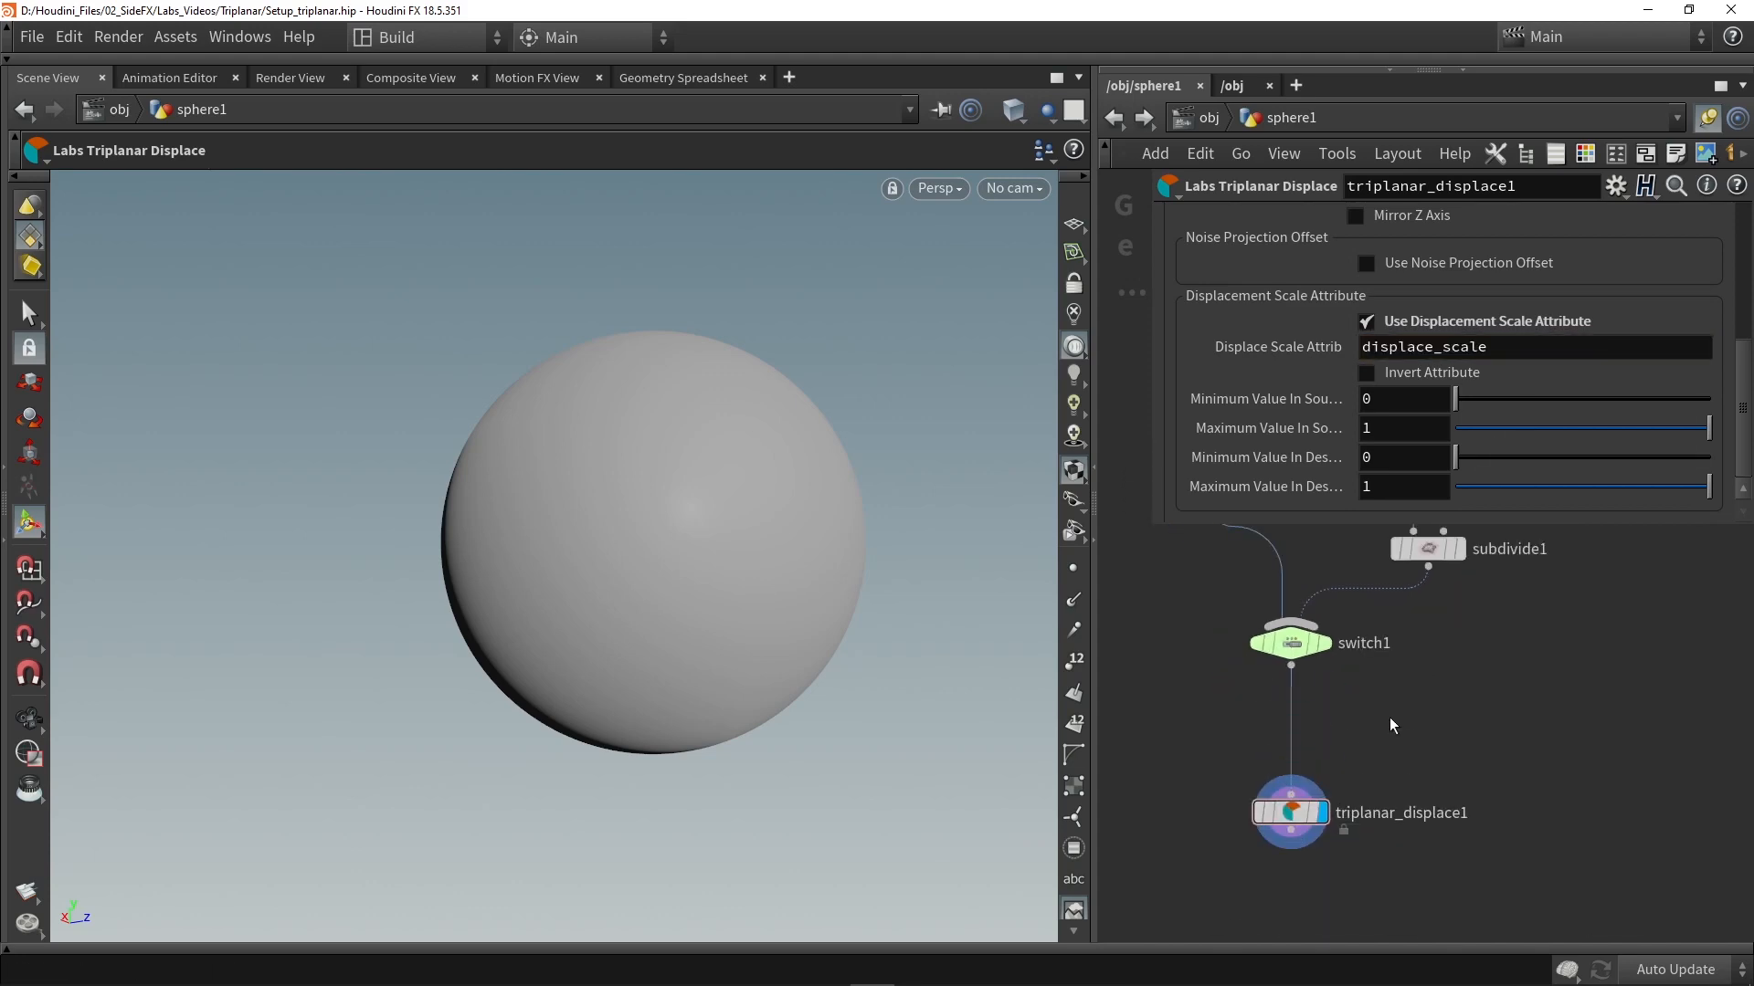
{"action": "key", "text": "Tab"}
{"action": "type", "text": "paint"}
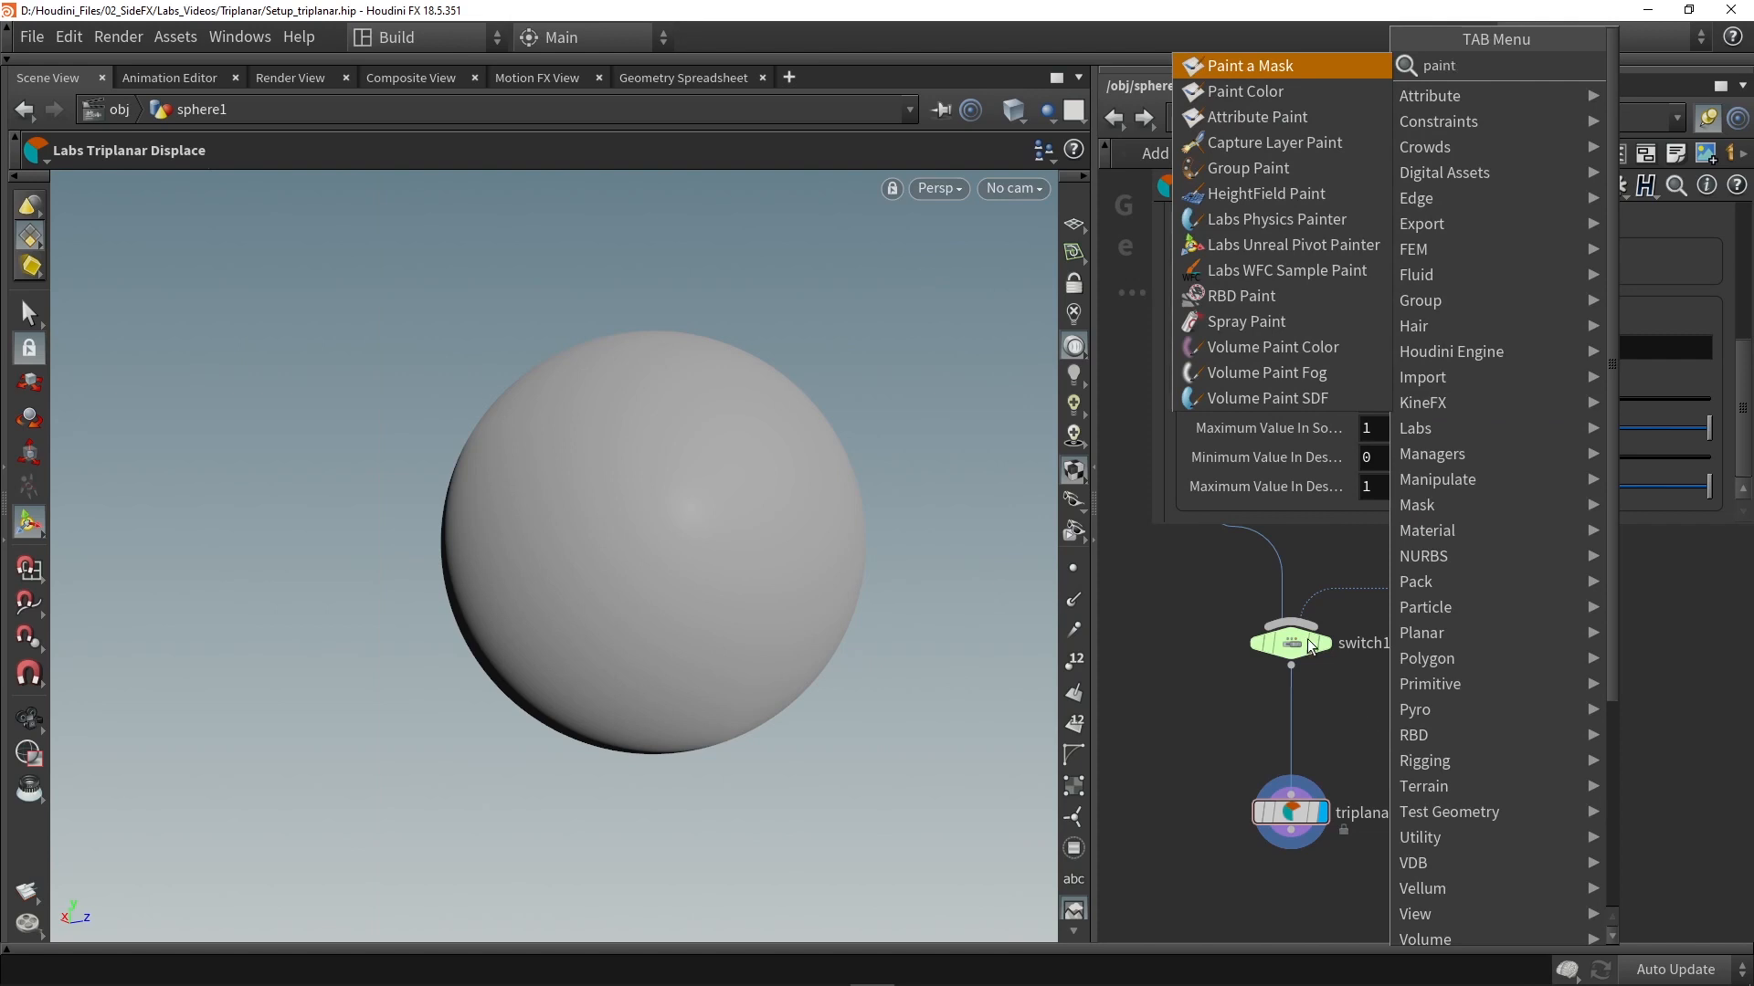
{"action": "left_click", "coordinate": [1231, 118]}
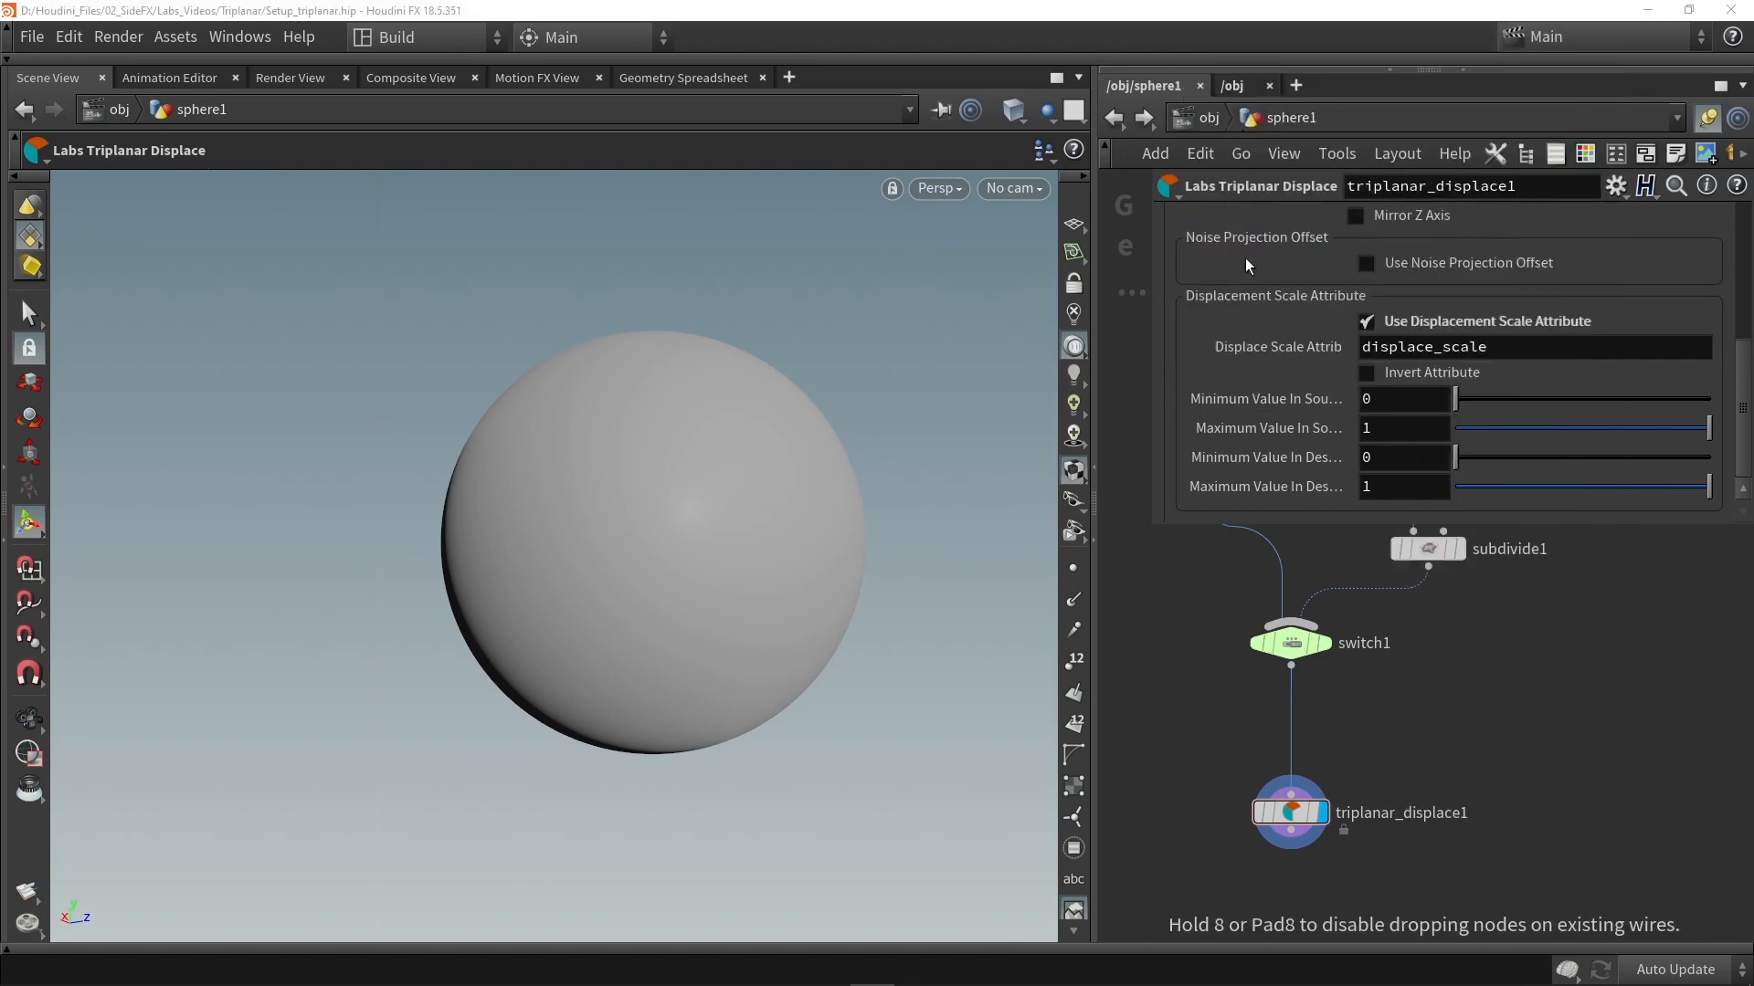
{"action": "left_click", "coordinate": [1372, 725]}
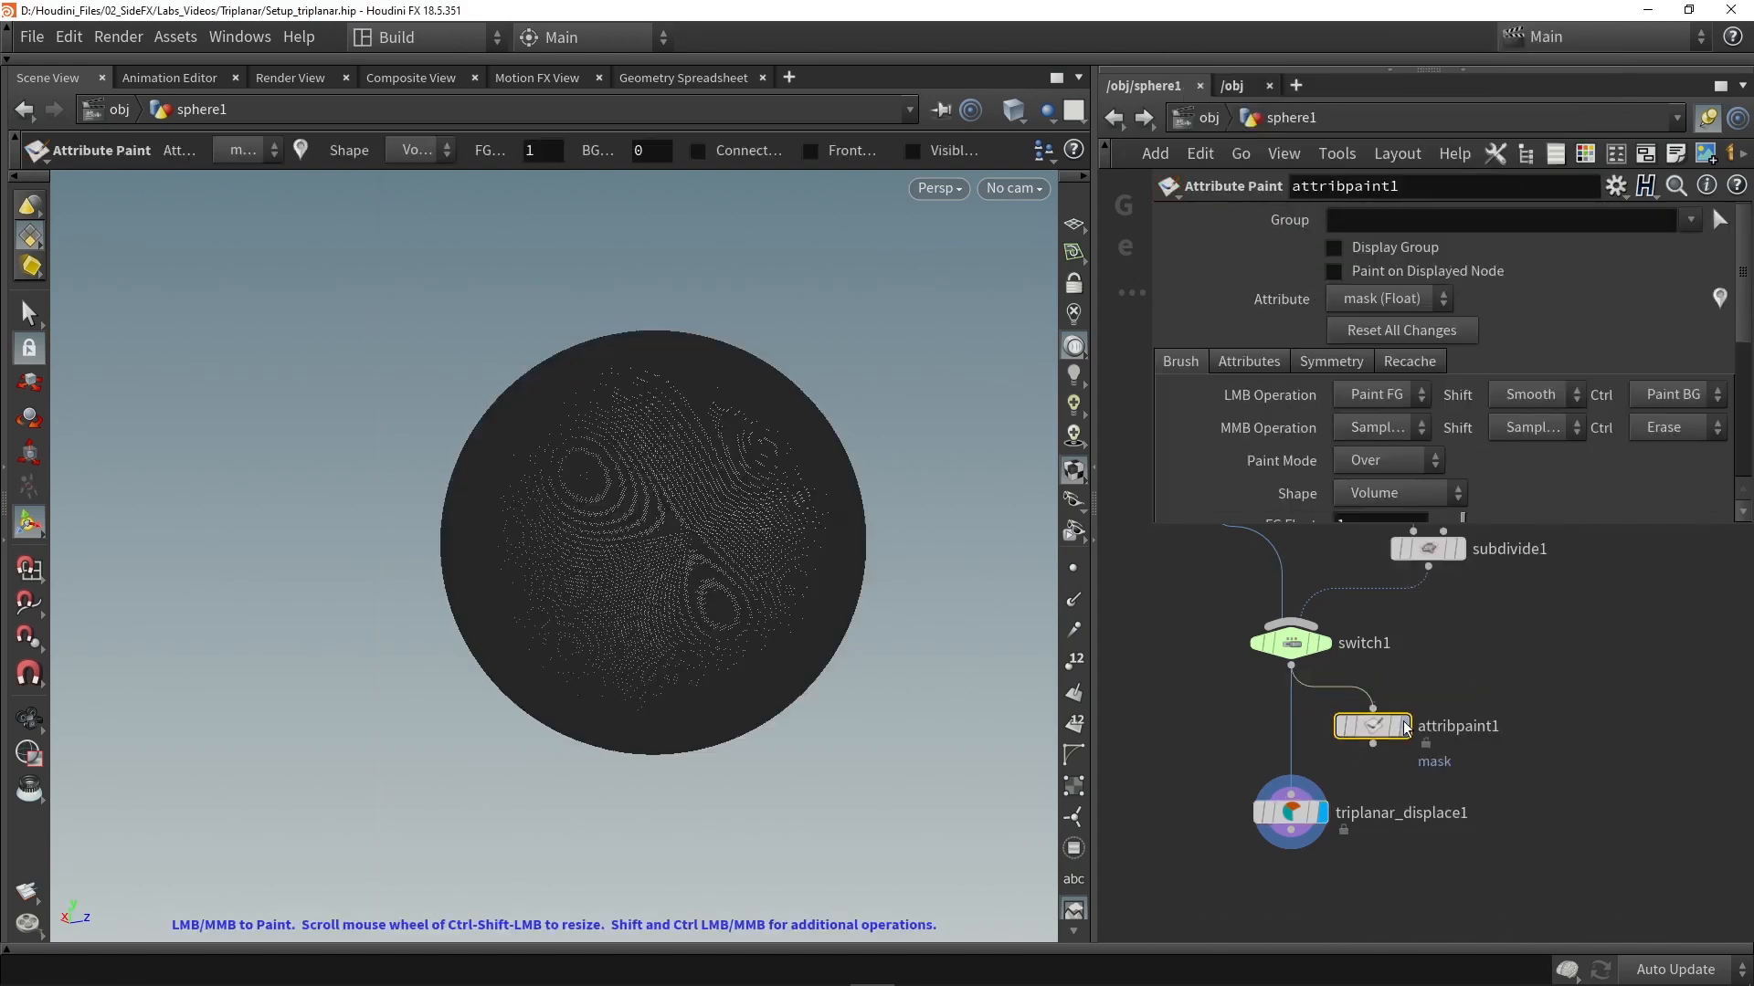
{"action": "left_click", "coordinate": [1404, 727]}
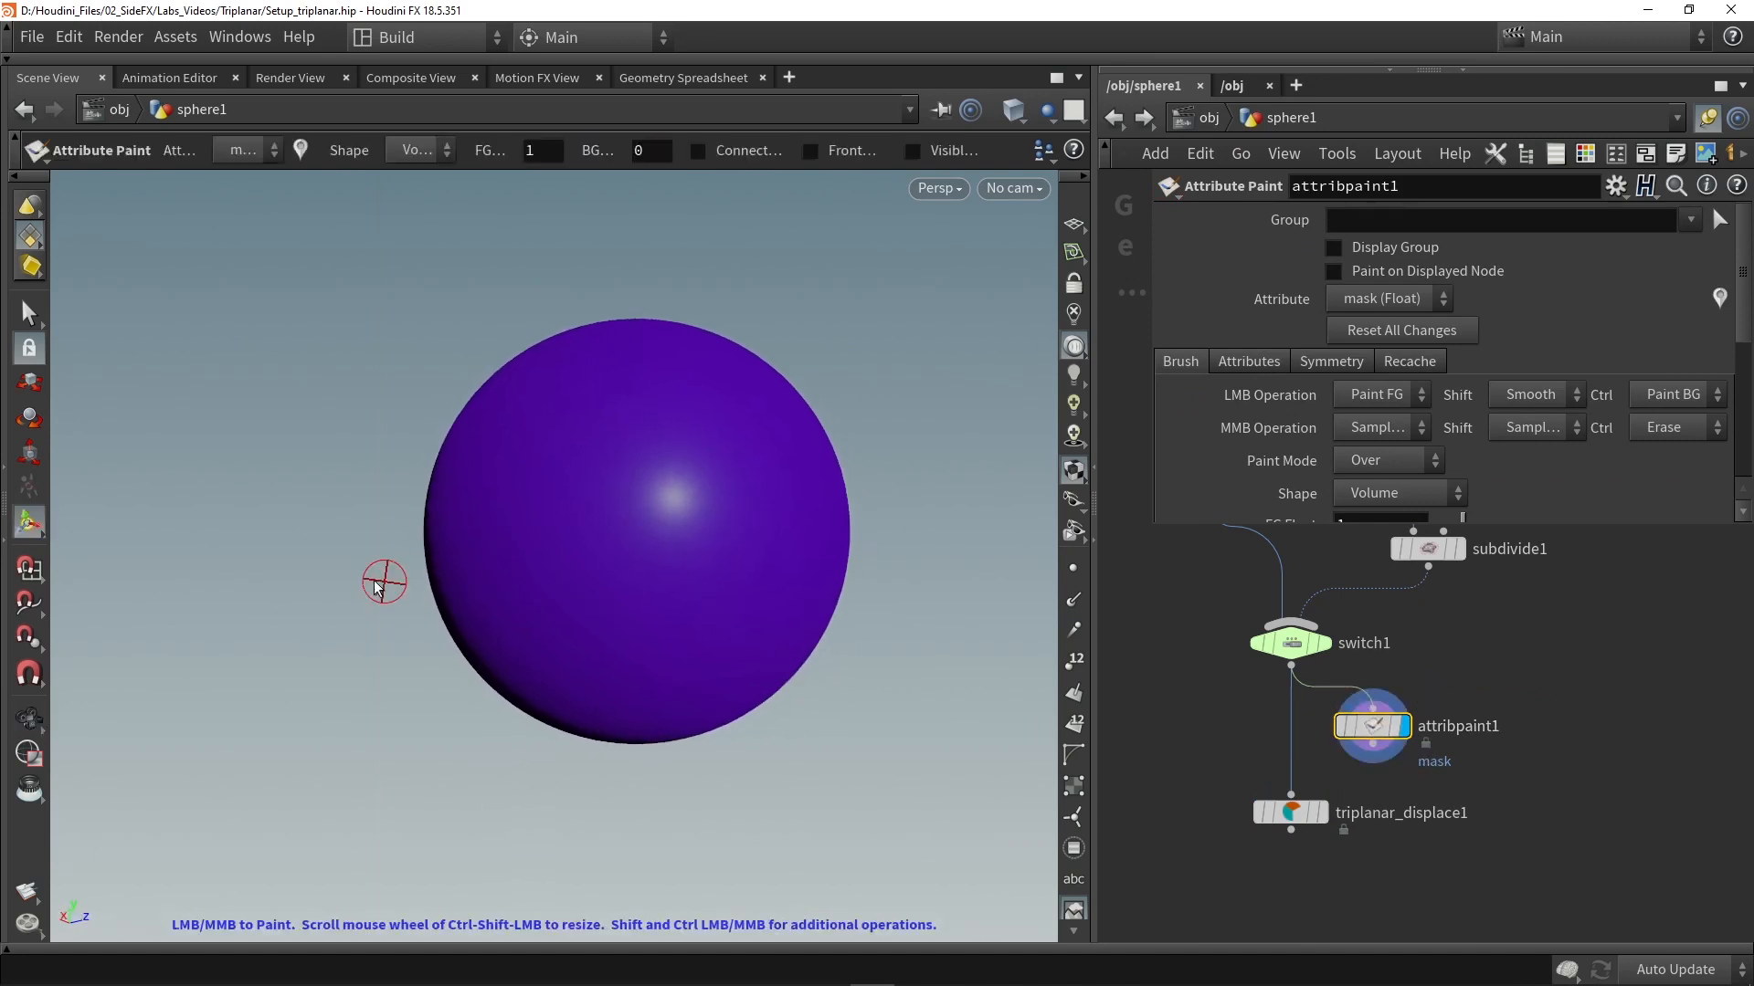
Paint a large mask patch on the sphere with an enlarged brush and insert attribpaint1 between switch1 and triplanar_displace1.
{"action": "scroll", "coordinate": [668, 497], "scroll_direction": "up", "scroll_amount": 5}
{"action": "mouse_move", "coordinate": [670, 497]}
{"action": "left_mouse_down"}
{"action": "mouse_move", "coordinate": [595, 500]}
{"action": "mouse_move", "coordinate": [694, 498]}
{"action": "mouse_move", "coordinate": [621, 439]}
{"action": "mouse_move", "coordinate": [631, 584]}
{"action": "mouse_move", "coordinate": [635, 376]}
{"action": "mouse_move", "coordinate": [576, 435]}
{"action": "left_mouse_up"}
{"action": "left_click_drag", "start_coordinate": [638, 562], "coordinate": [677, 507], "text": "alt"}
{"action": "left_click", "coordinate": [1384, 756]}
{"action": "left_click_drag", "start_coordinate": [1373, 731], "coordinate": [1288, 744]}
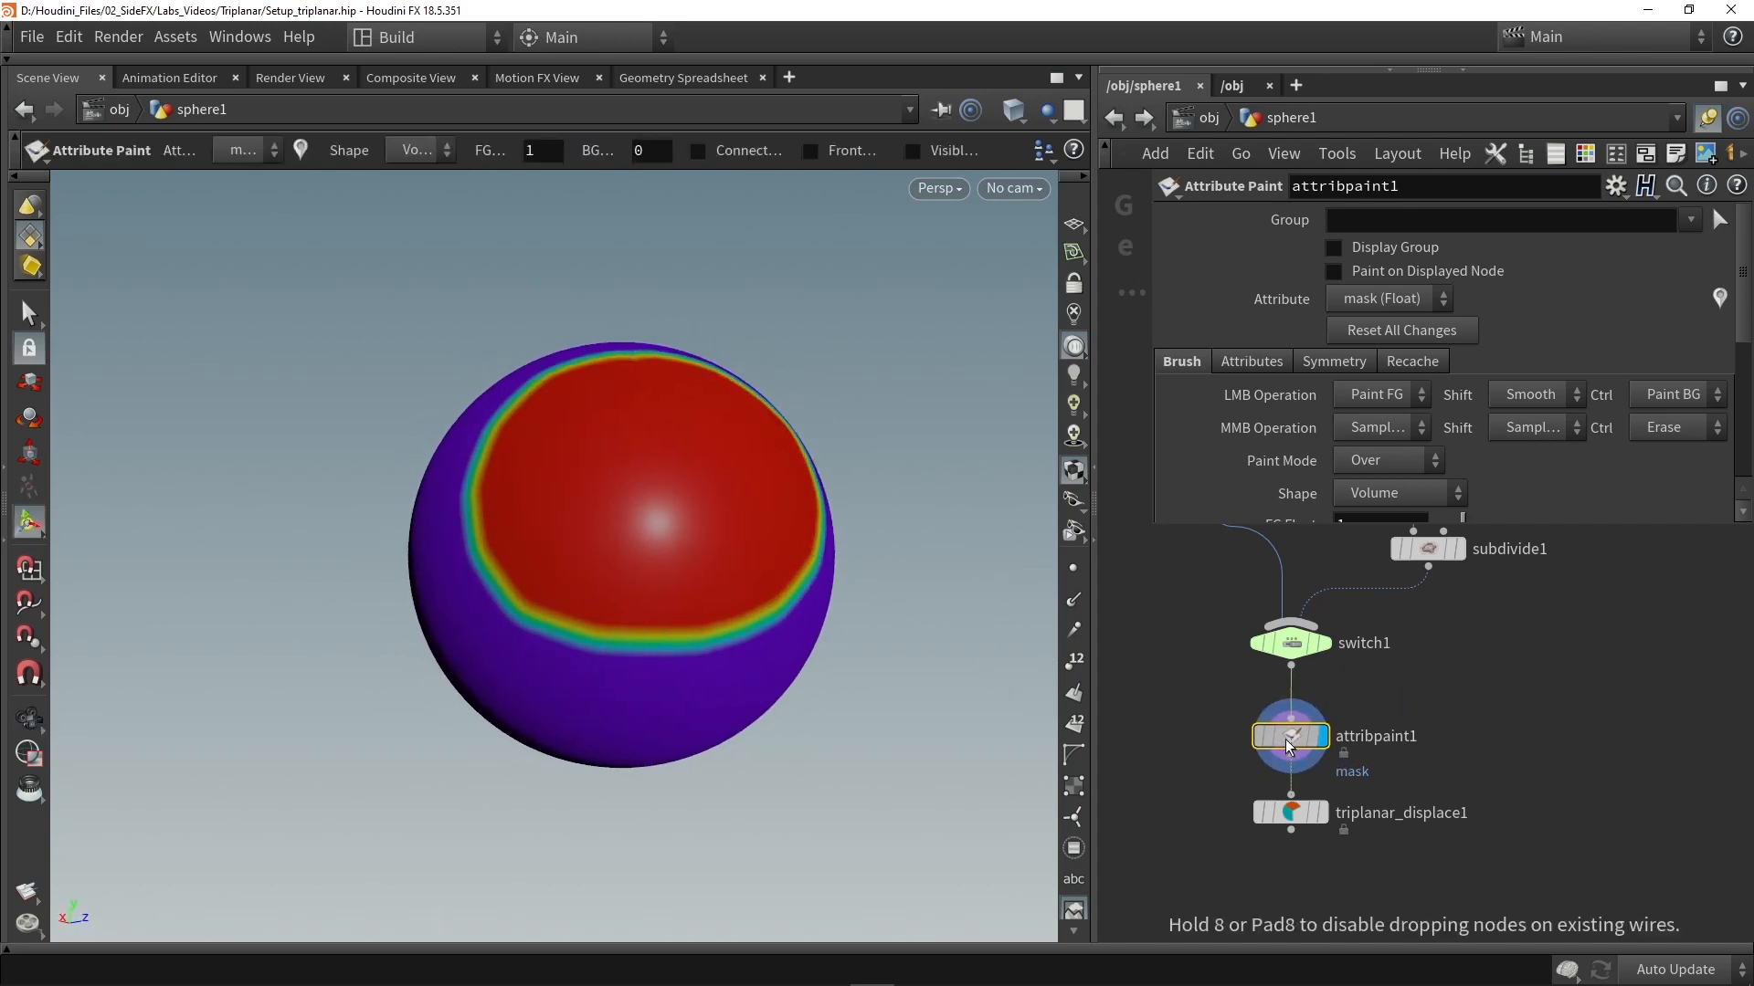
Display triplanar_displace1, set its Displace Scale Attrib to mask, and check the displacement in the painted area.
{"action": "left_click", "coordinate": [1291, 812]}
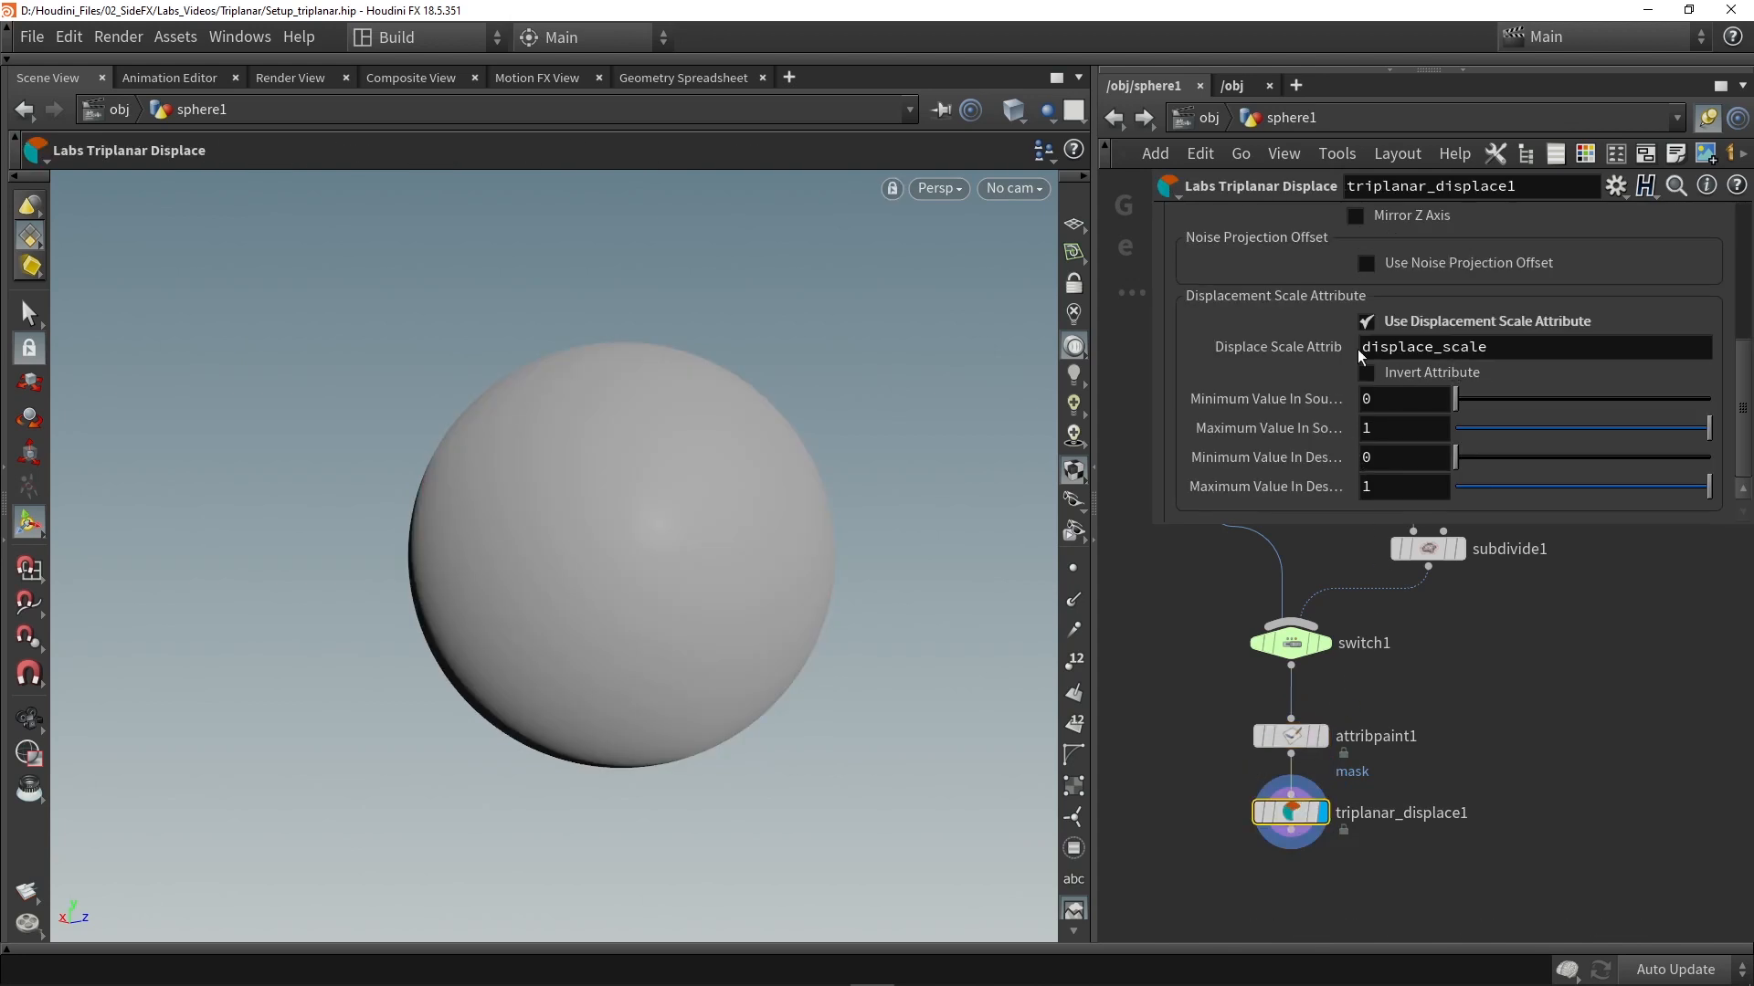
{"action": "left_click_drag", "start_coordinate": [1488, 348], "coordinate": [1367, 348]}
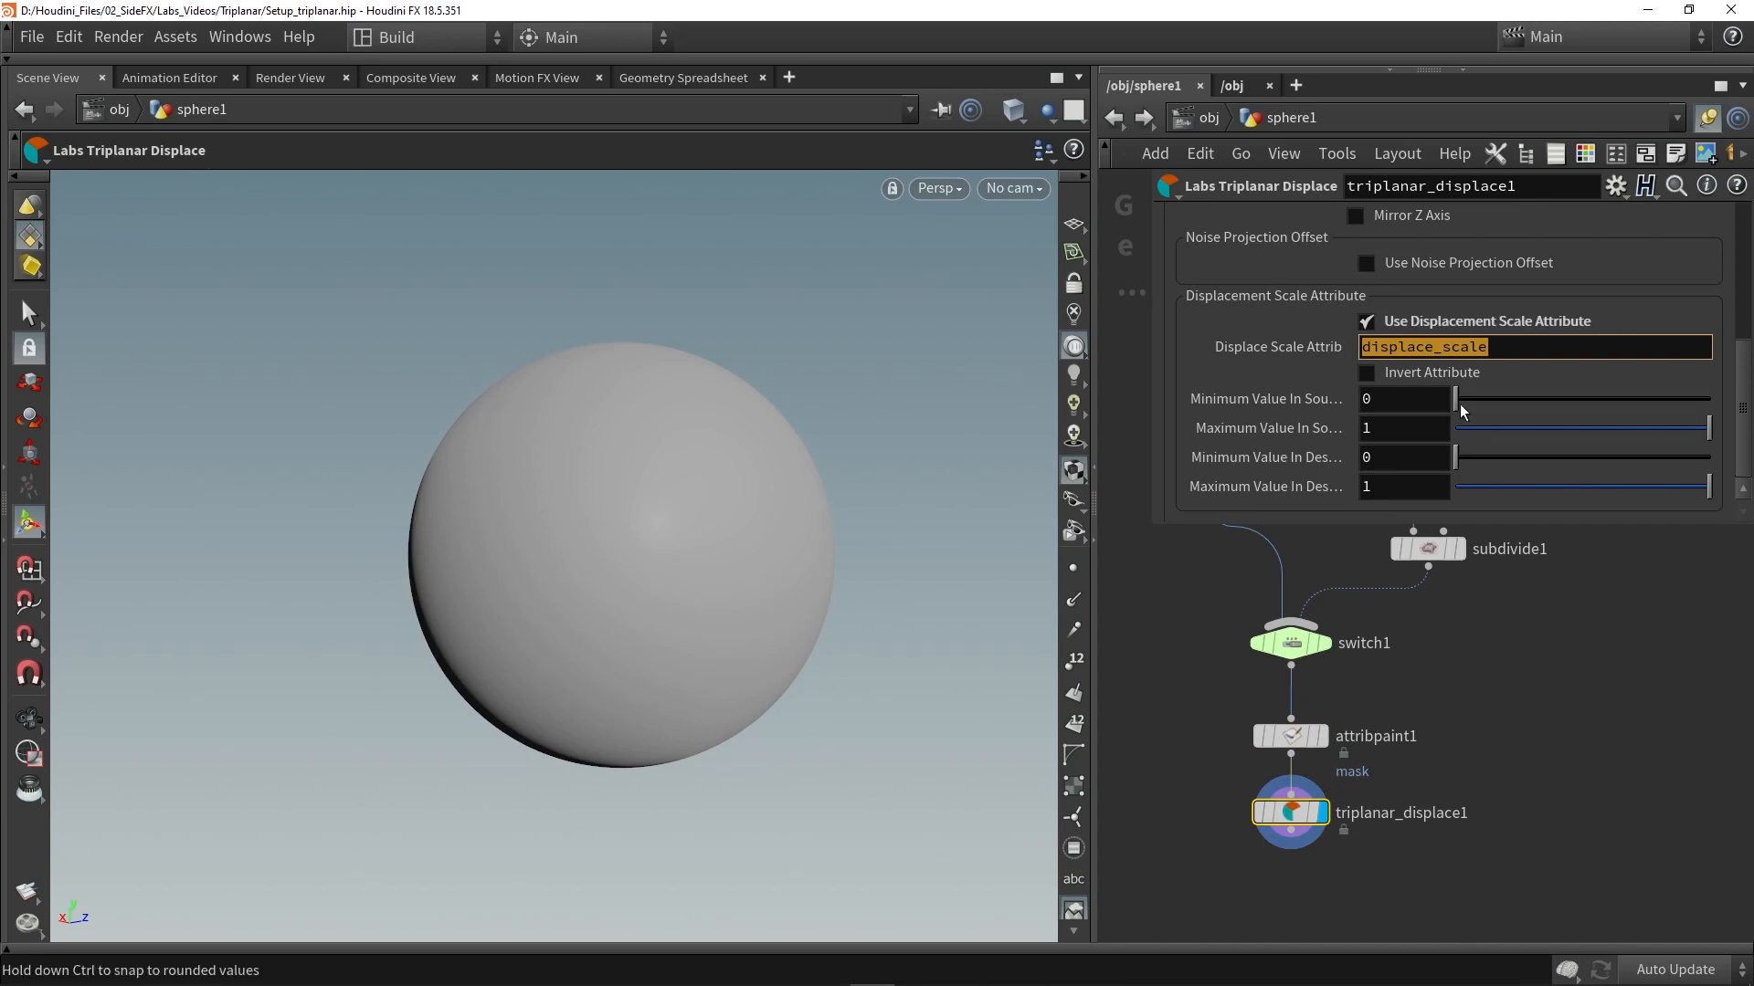
{"action": "type", "text": "mask"}
{"action": "key", "text": "Return"}
{"action": "key", "text": "Escape"}
{"action": "left_click_drag", "start_coordinate": [639, 420], "coordinate": [836, 449]}
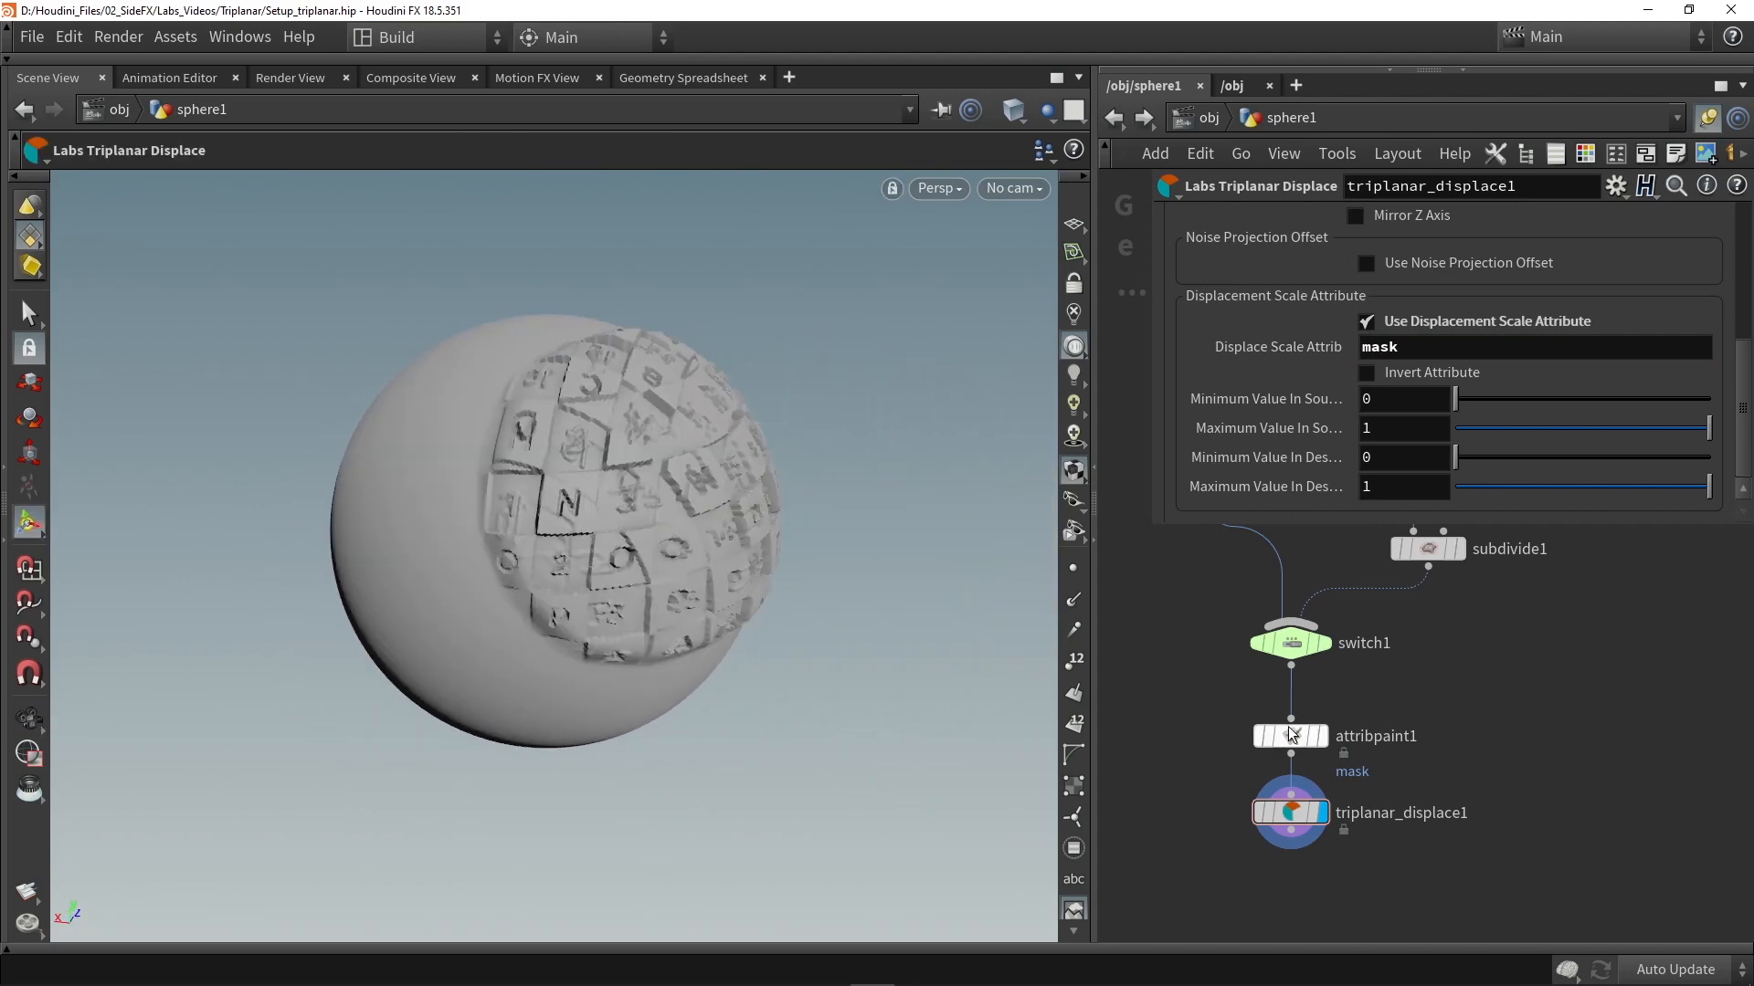
Extend the painted mask over the neighbouring side of the sphere with a large brush and return to triplanar_displace1.
{"action": "left_click", "coordinate": [1292, 734]}
{"action": "scroll", "coordinate": [409, 479], "scroll_direction": "up", "scroll_amount": 8}
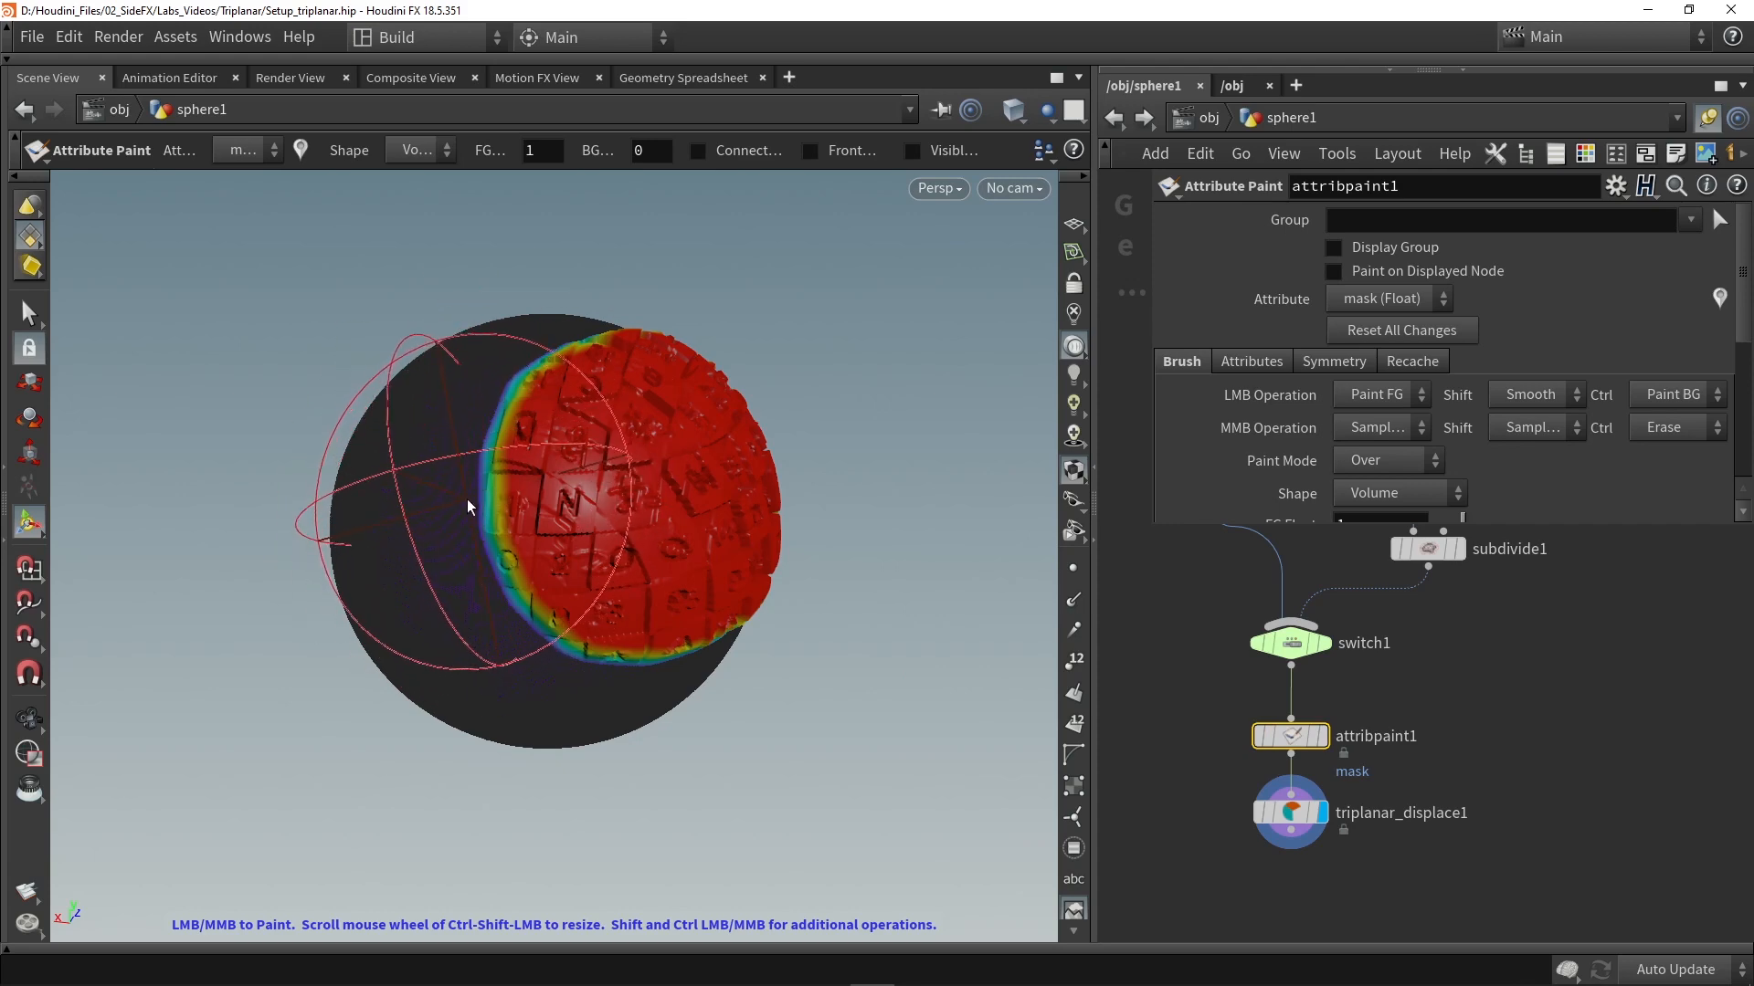
{"action": "left_click", "coordinate": [441, 468]}
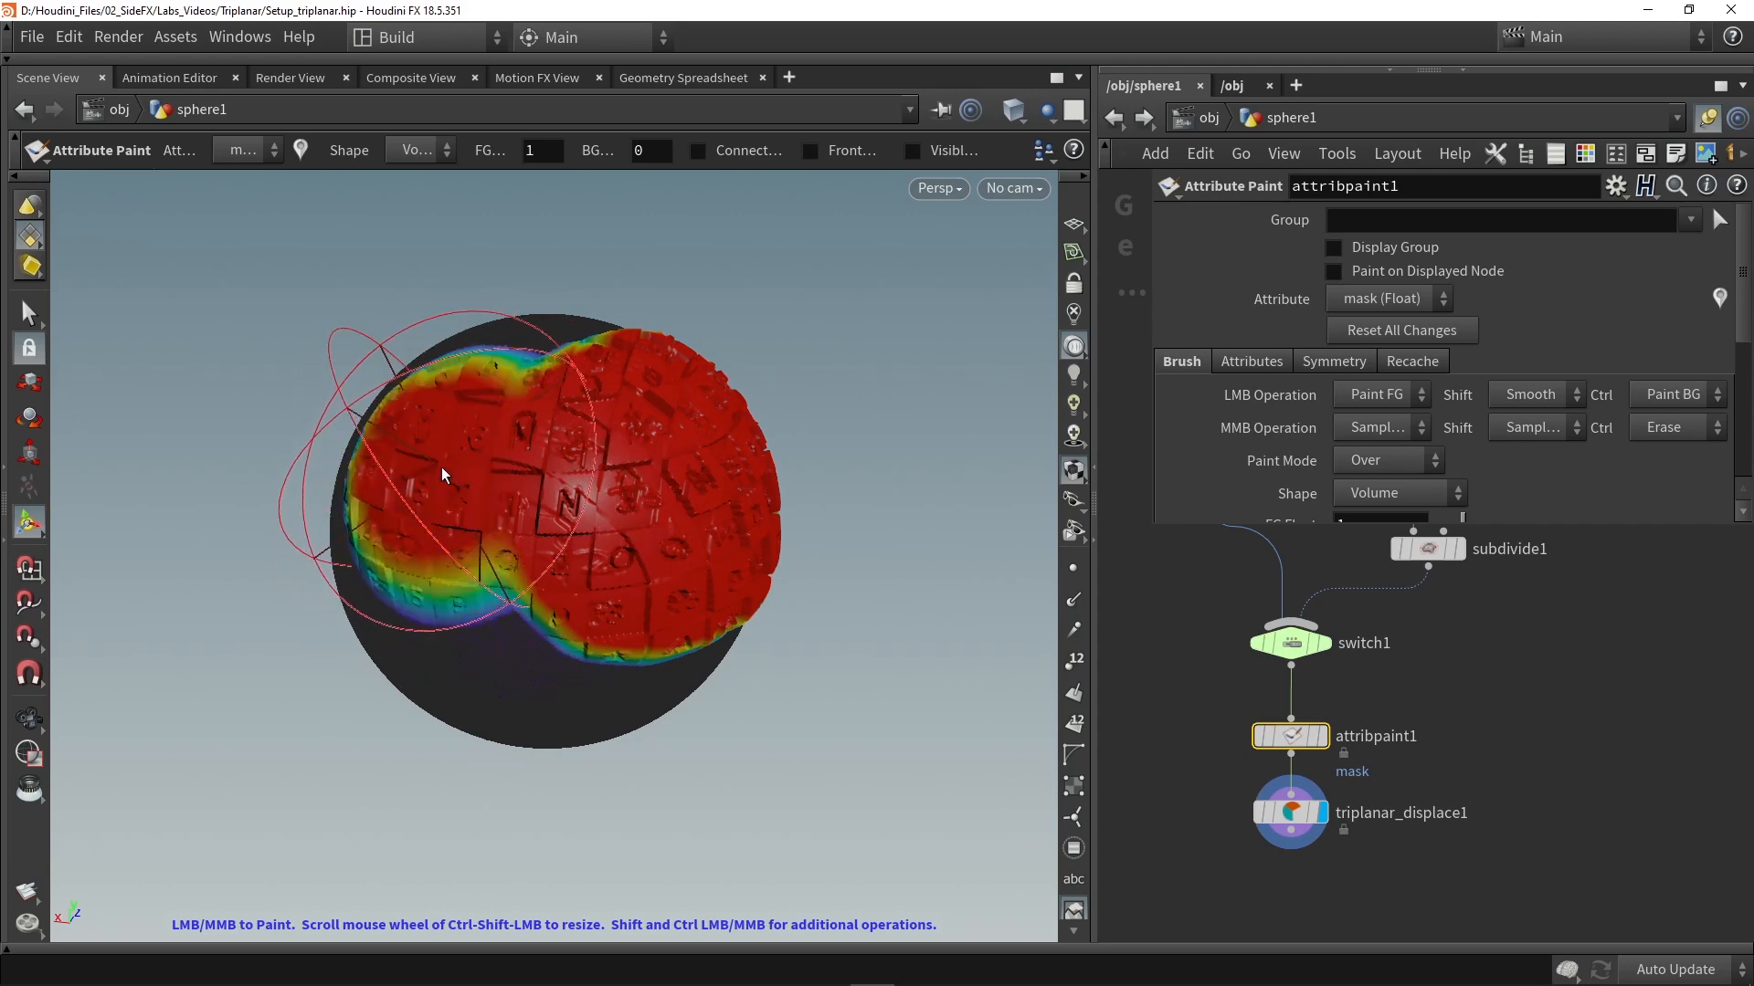
{"action": "mouse_move", "coordinate": [517, 442]}
{"action": "left_mouse_down", "text": "alt"}
{"action": "mouse_move", "coordinate": [736, 481]}
{"action": "mouse_move", "coordinate": [543, 474]}
{"action": "mouse_move", "coordinate": [563, 476]}
{"action": "left_mouse_up", "text": "alt"}
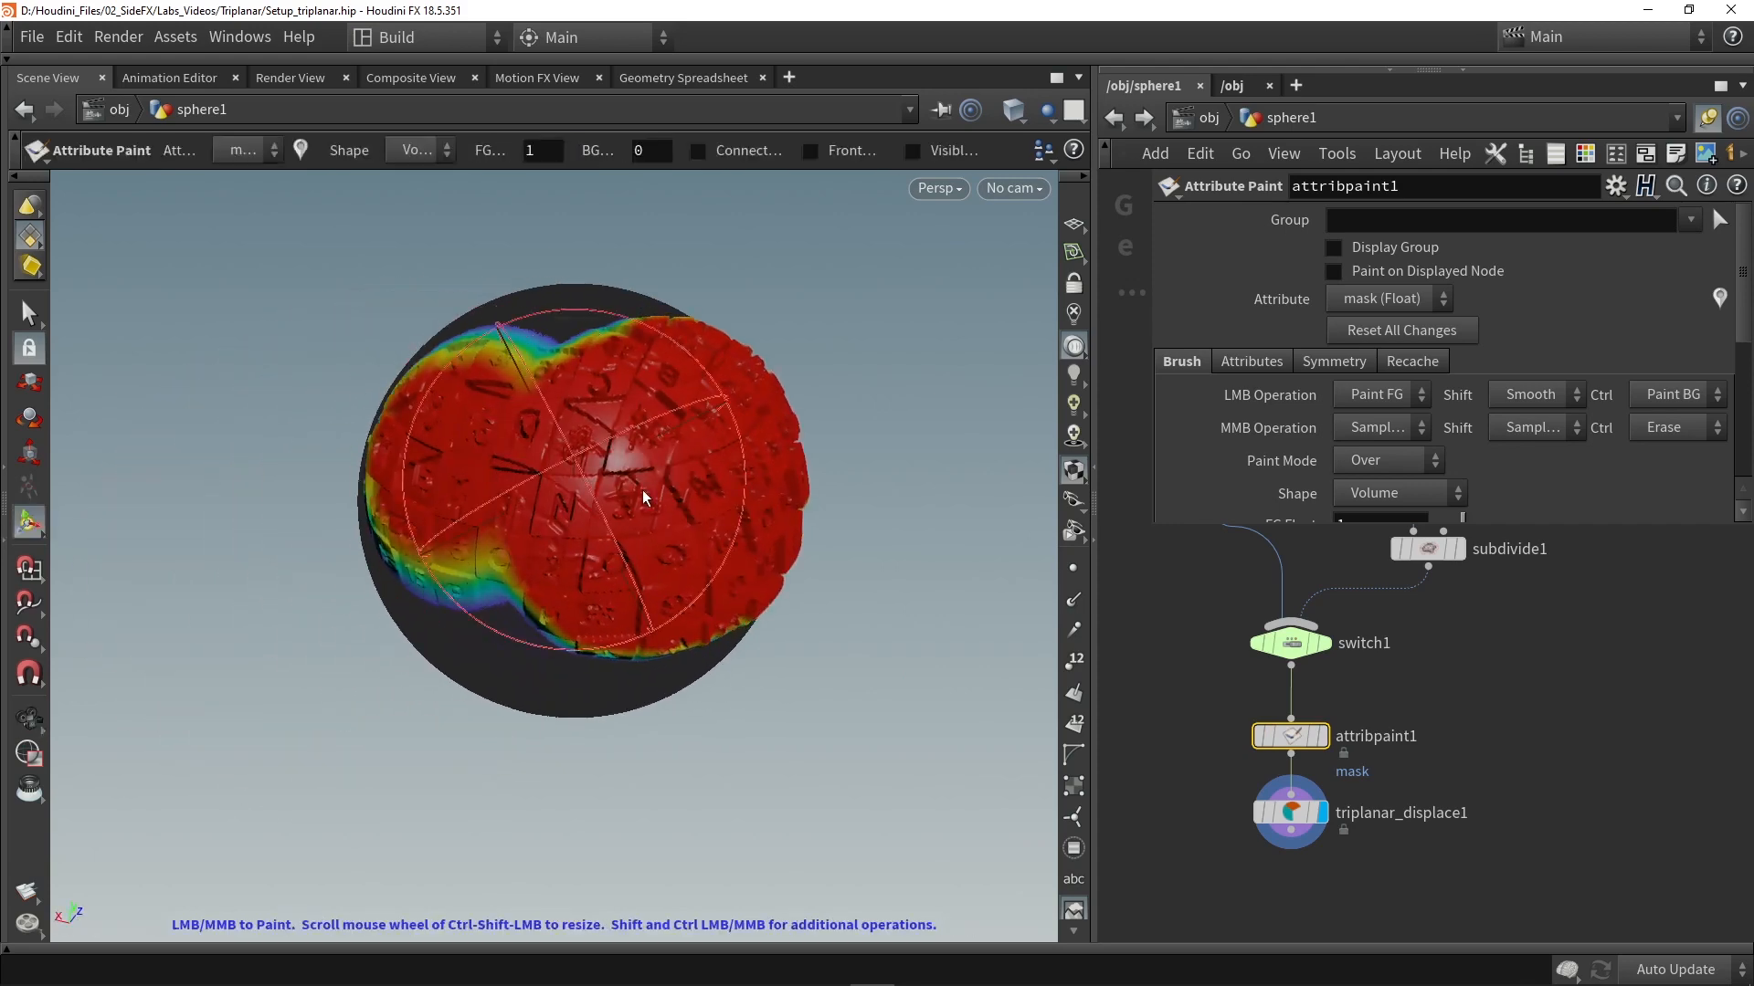
{"action": "left_click", "coordinate": [1290, 813]}
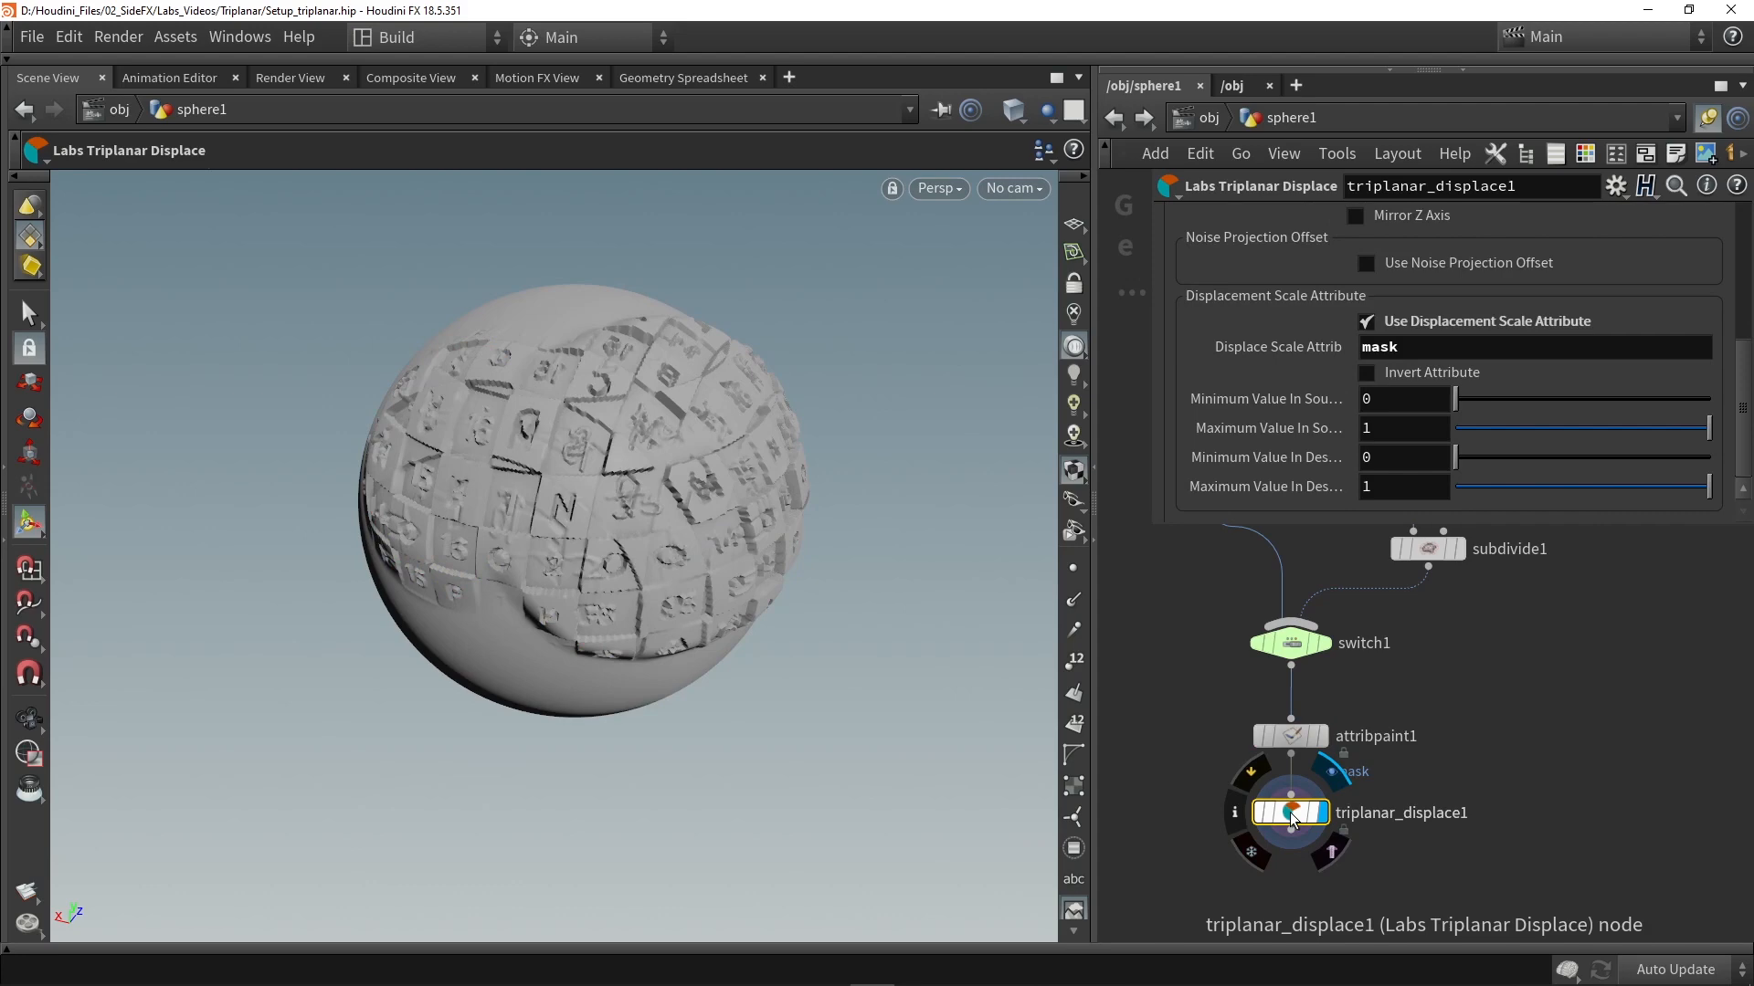
Enable Invert Attribute for the displacement scale mask and inspect the sphere from several sides.
{"action": "left_click_drag", "start_coordinate": [528, 474], "coordinate": [667, 460], "text": "alt"}
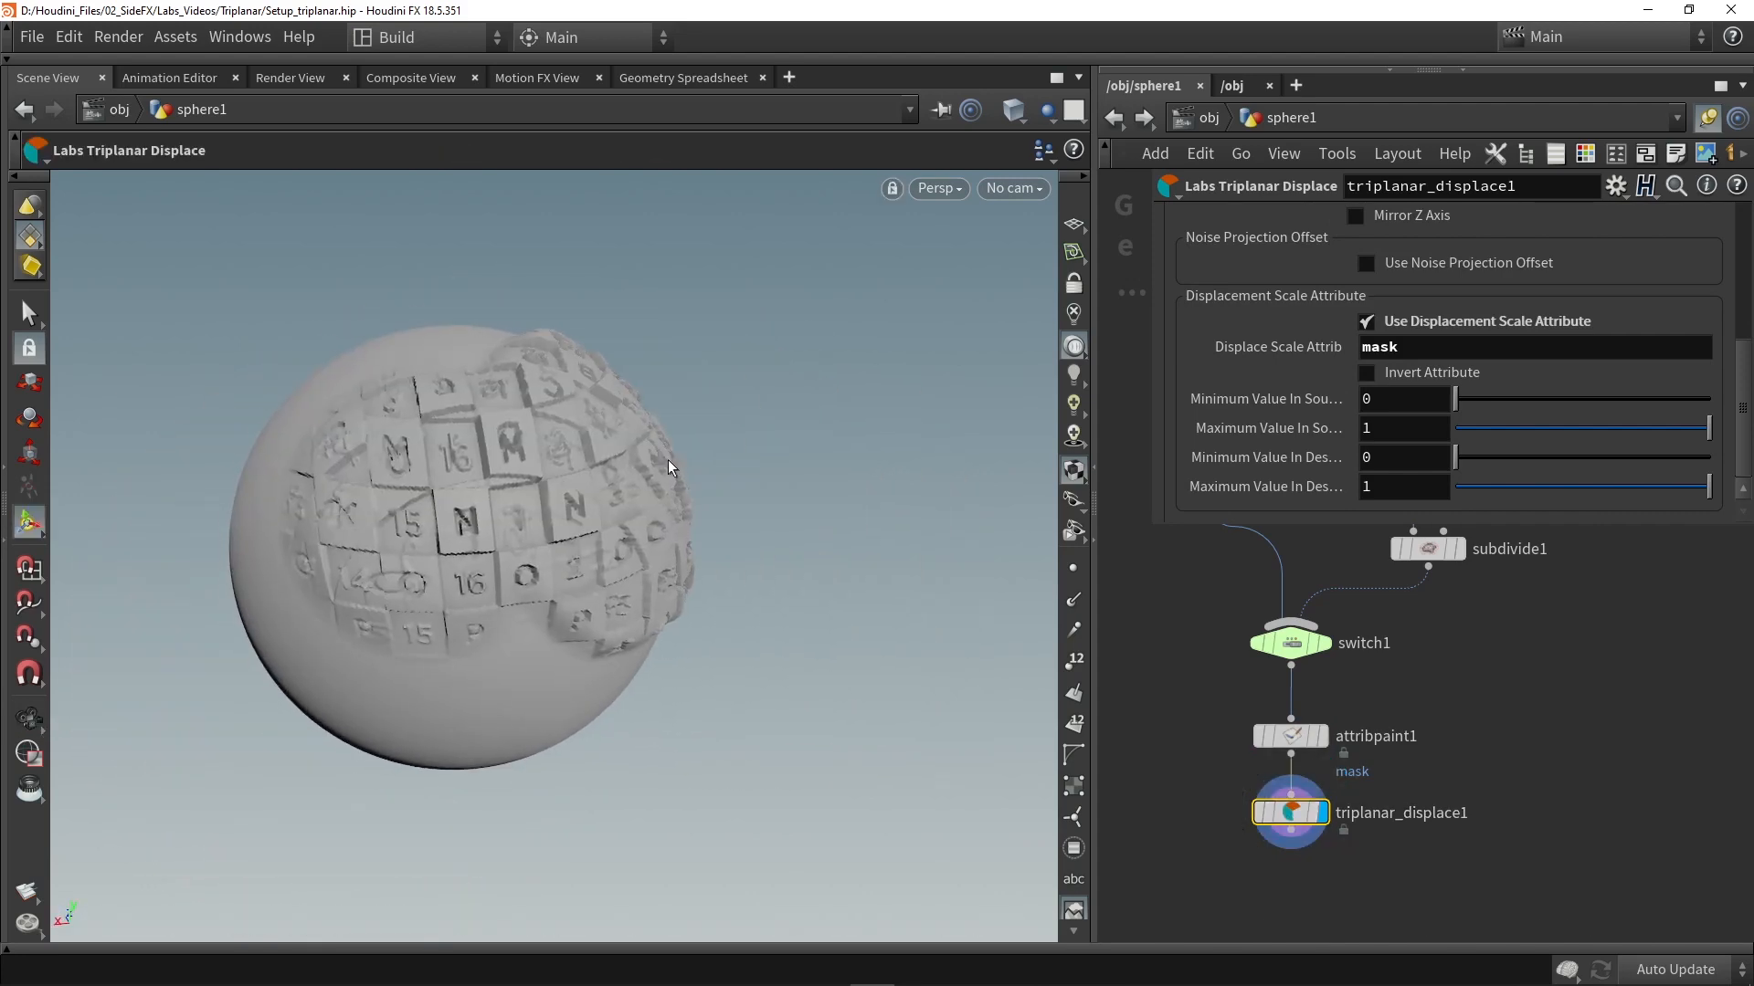
{"action": "left_click", "coordinate": [1399, 376]}
{"action": "mouse_move", "coordinate": [639, 429]}
{"action": "left_mouse_down", "text": "alt"}
{"action": "mouse_move", "coordinate": [488, 436]}
{"action": "mouse_move", "coordinate": [877, 424]}
{"action": "mouse_move", "coordinate": [530, 439]}
{"action": "mouse_move", "coordinate": [621, 453]}
{"action": "left_mouse_up", "text": "alt"}
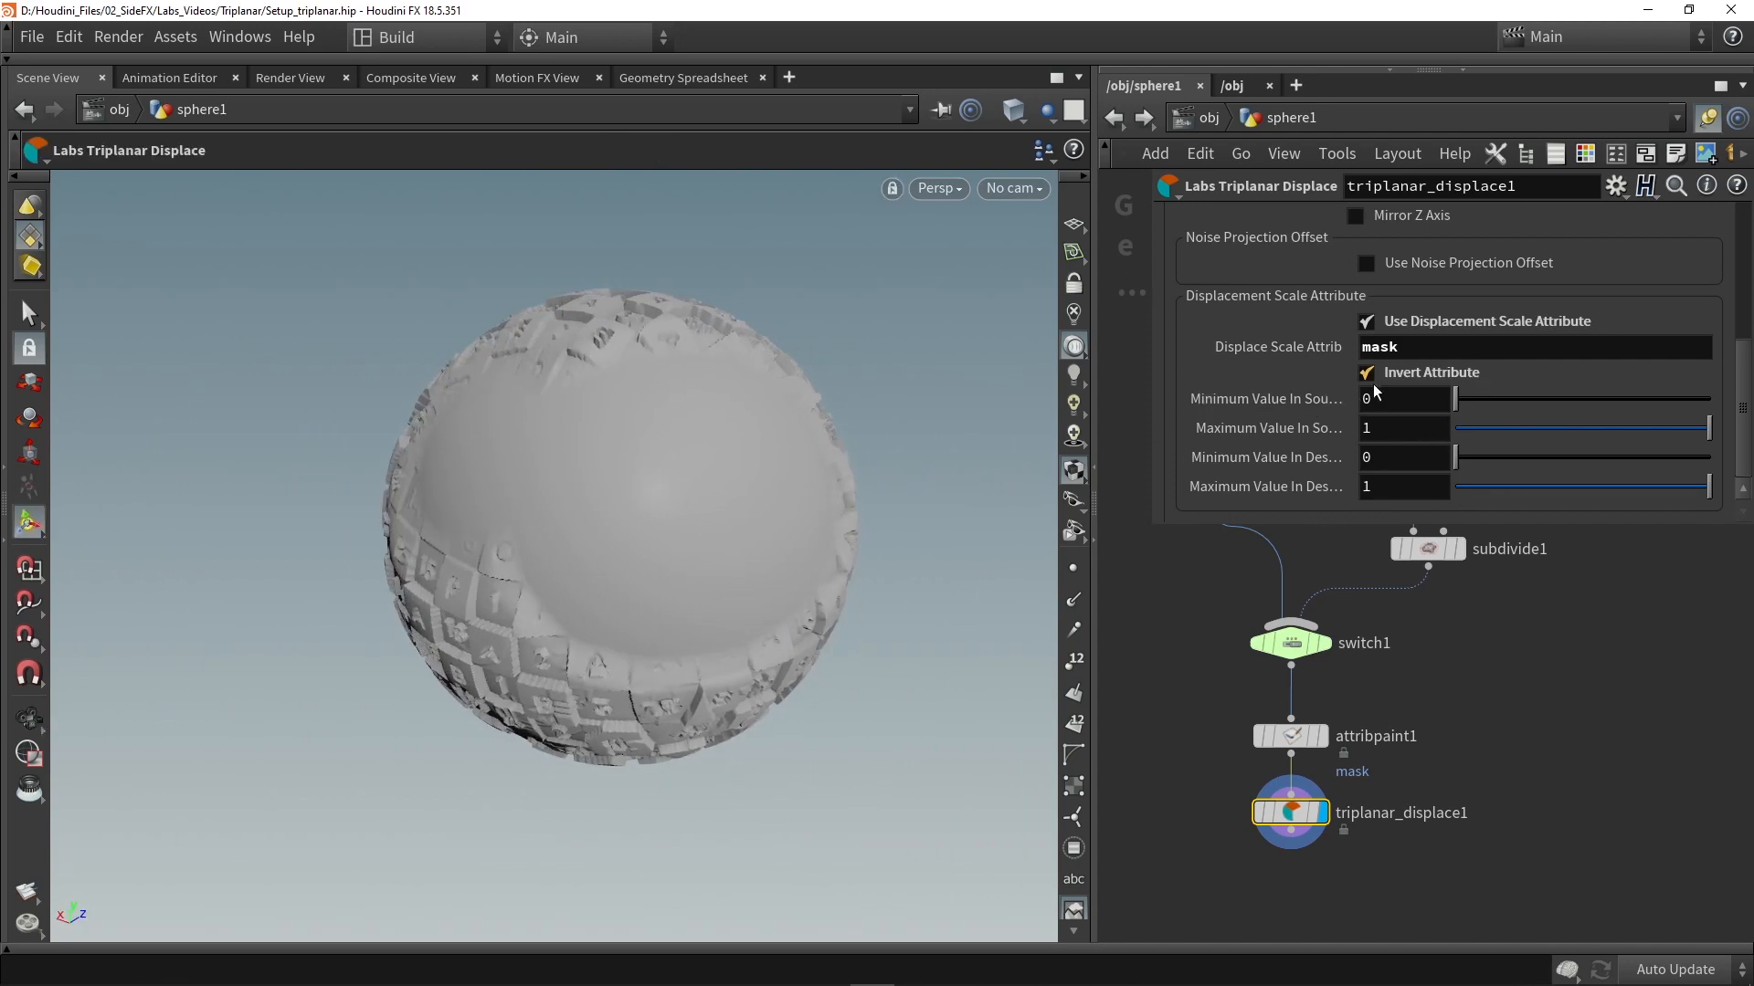
Try a source minimum value of 0.388 on the inverted mask, inspect the sphere, and reset it to 0.
{"action": "left_click_drag", "start_coordinate": [1455, 395], "coordinate": [1554, 395]}
{"action": "left_click_drag", "start_coordinate": [606, 344], "coordinate": [624, 384], "text": "alt"}
{"action": "mouse_move", "coordinate": [478, 386]}
{"action": "left_mouse_down", "text": "alt"}
{"action": "mouse_move", "coordinate": [615, 415]}
{"action": "mouse_move", "coordinate": [480, 409]}
{"action": "left_mouse_up", "text": "alt"}
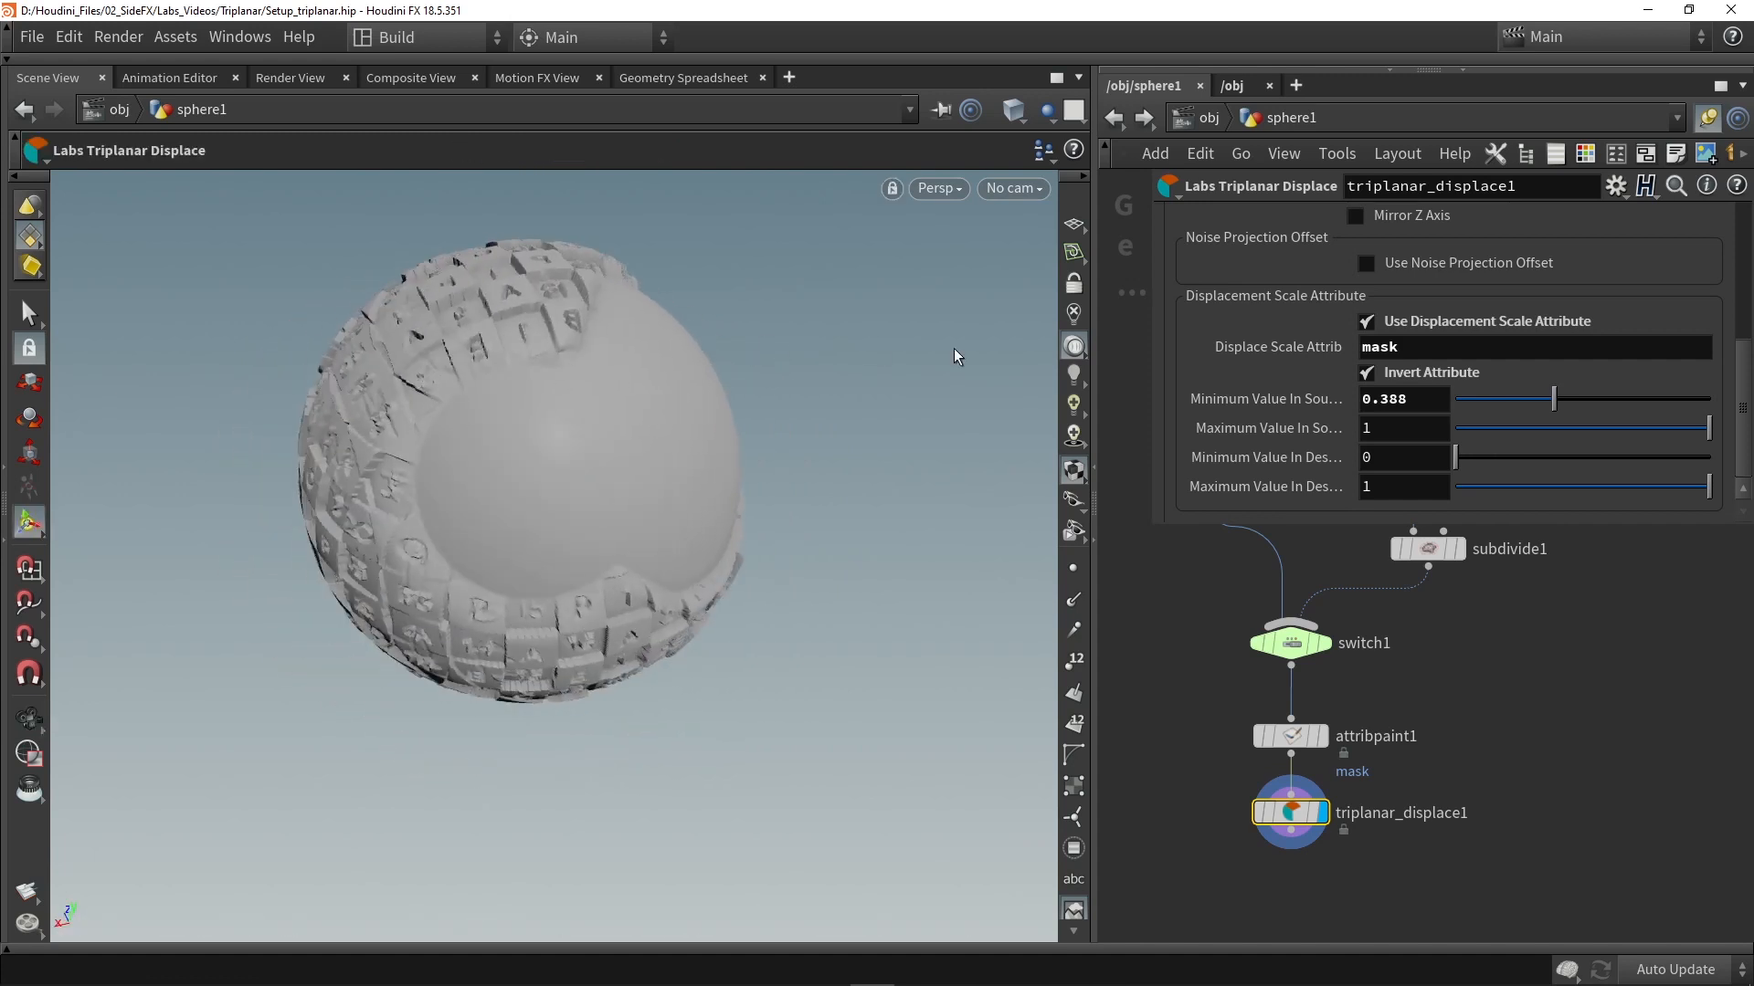
{"action": "middle_click", "coordinate": [1435, 407], "text": "ctrl"}
Set the destination minimum value to 0.216, inspect the sphere, and turn off Use Displacement Scale Attribute.
{"action": "left_click_drag", "start_coordinate": [1469, 455], "coordinate": [1509, 454]}
{"action": "left_click_drag", "start_coordinate": [606, 430], "coordinate": [967, 501], "text": "alt"}
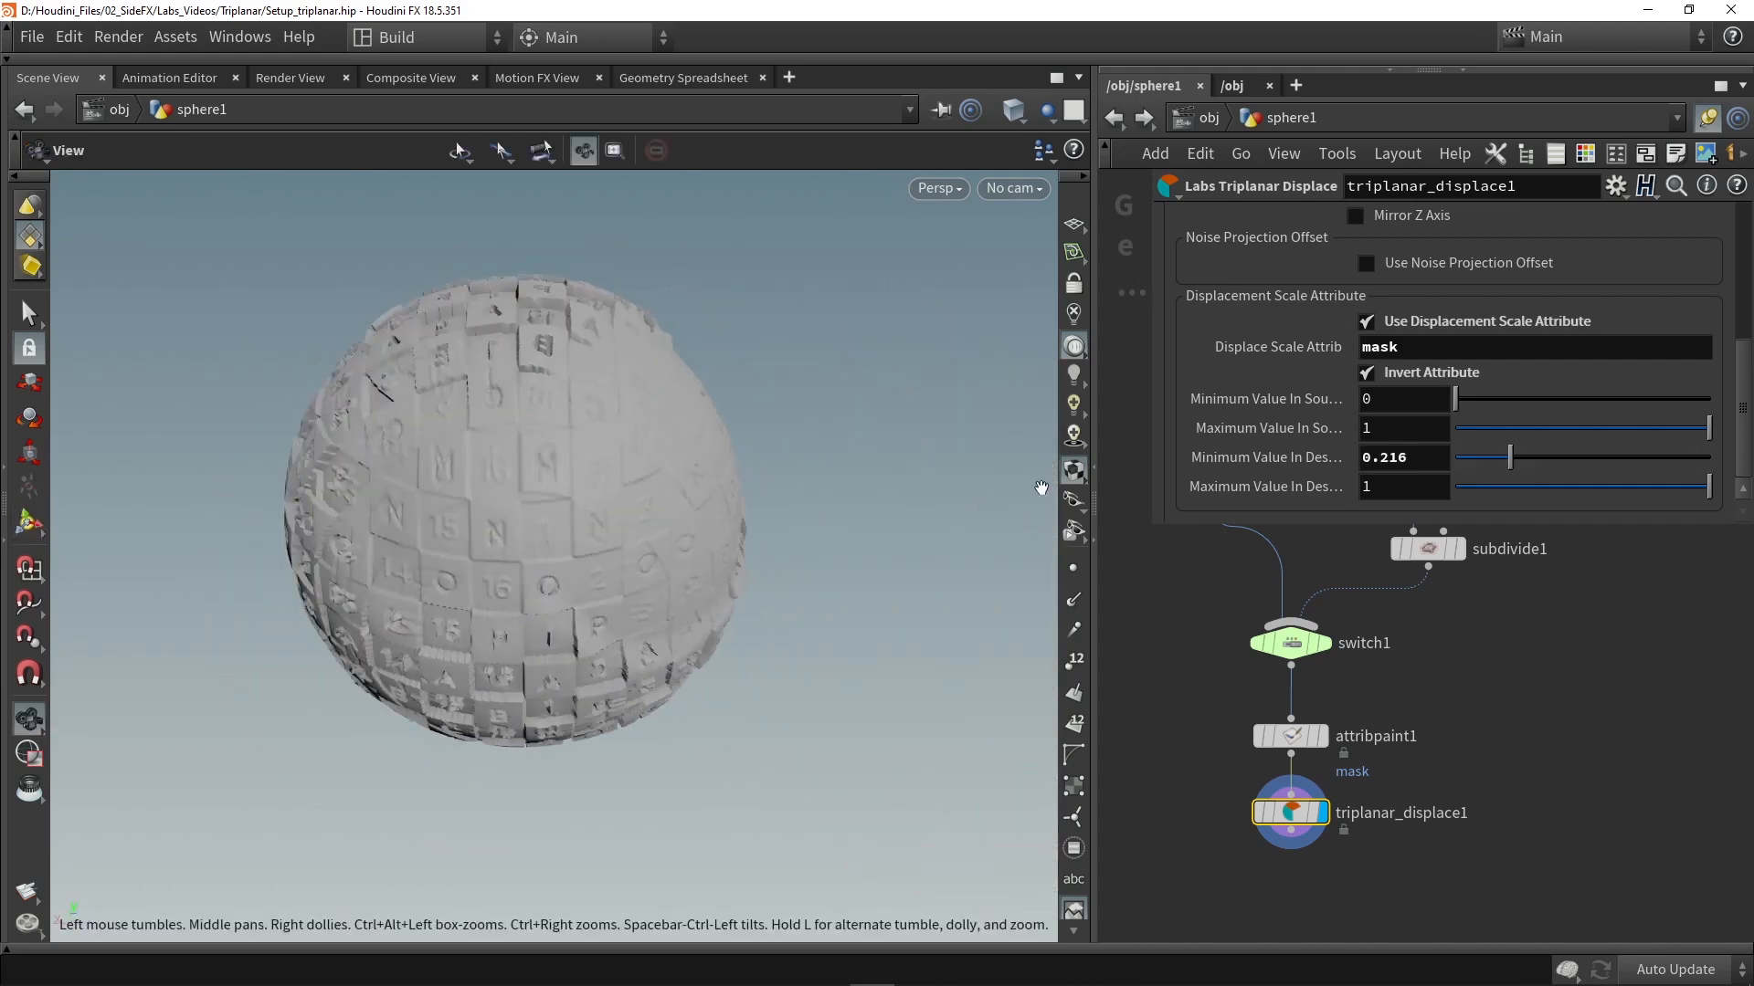
{"action": "left_click", "coordinate": [1366, 321]}
{"action": "scroll", "coordinate": [1303, 393], "scroll_direction": "up", "scroll_amount": 3}
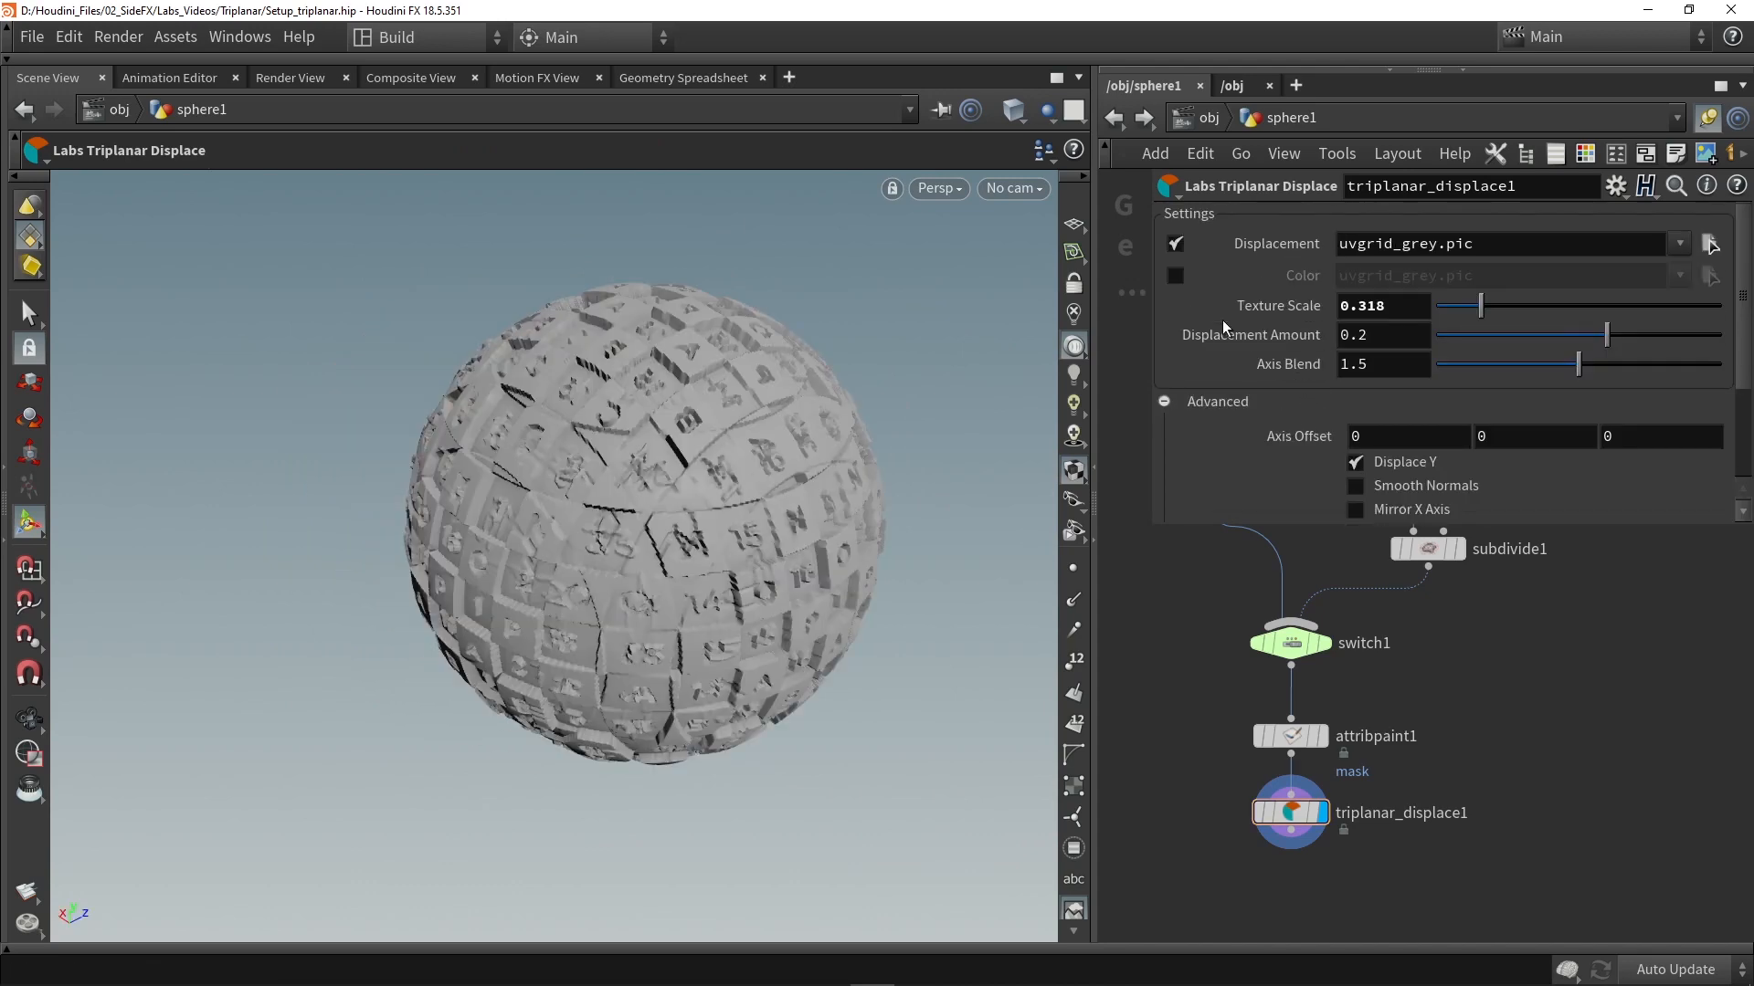
Set switch1's Select Input to 1 to use the subdivided animal head, and bypass attribpaint1.
{"action": "left_click", "coordinate": [1289, 643]}
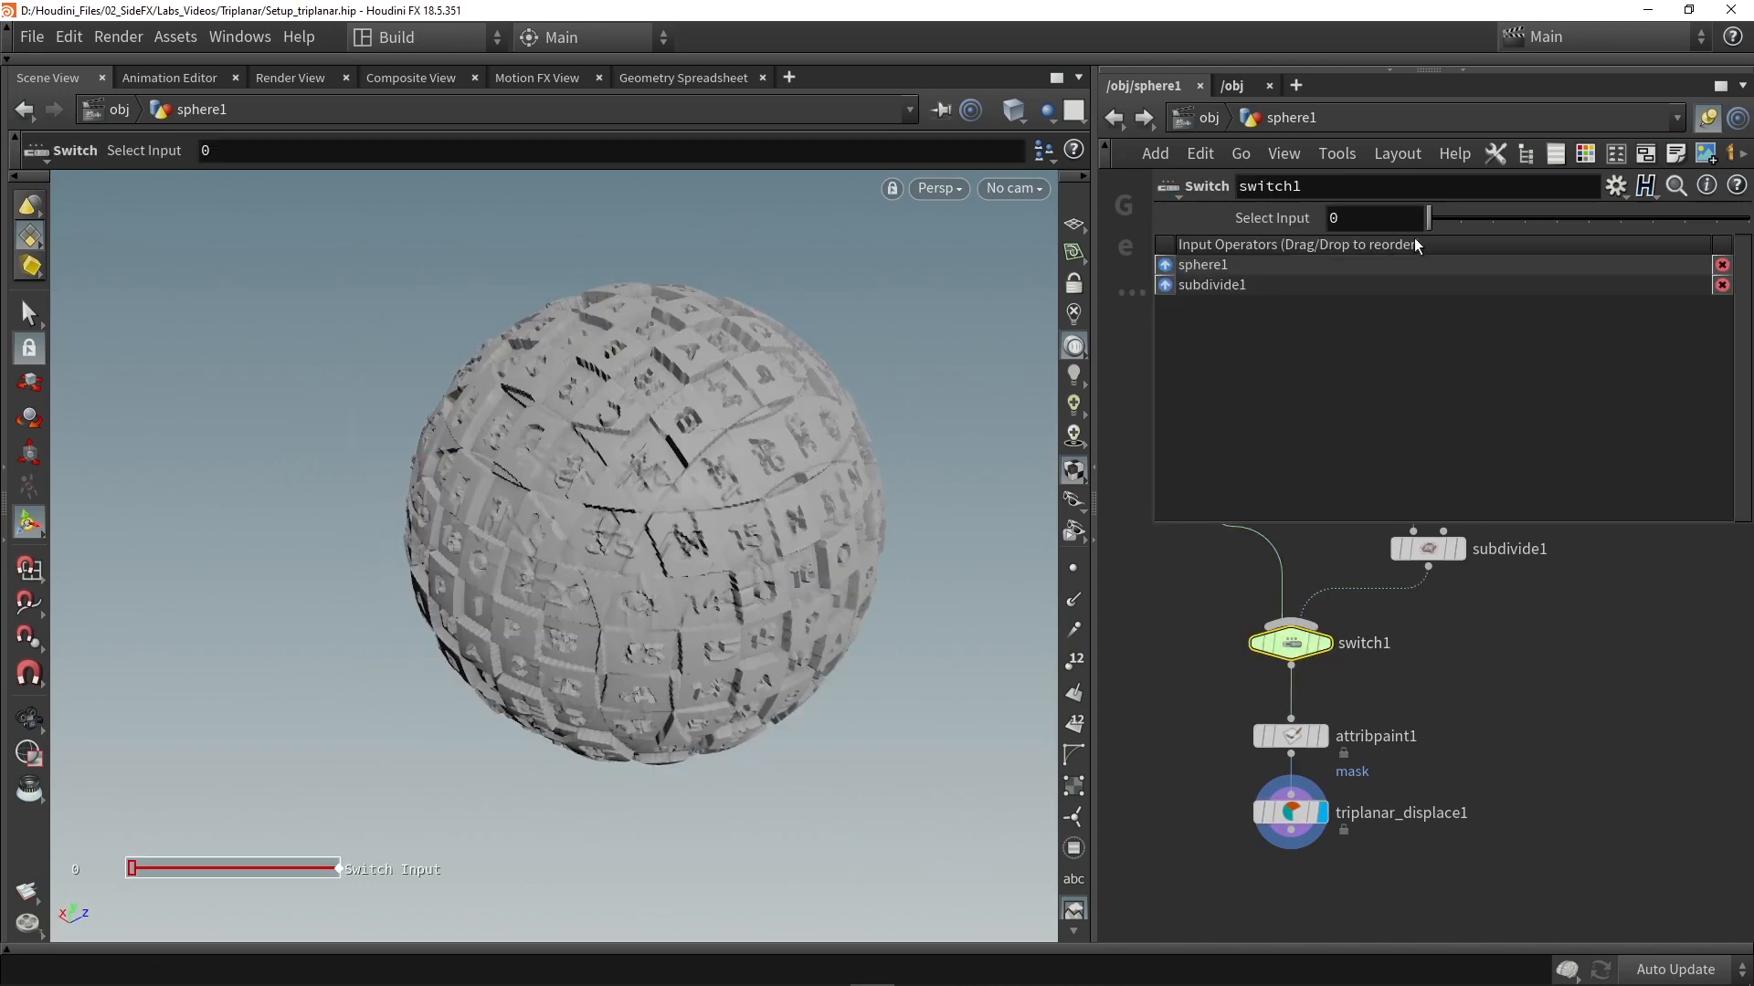
{"action": "left_click", "coordinate": [1460, 218]}
{"action": "left_click_drag", "start_coordinate": [626, 568], "coordinate": [908, 626], "text": "alt"}
{"action": "left_click", "coordinate": [1261, 736]}
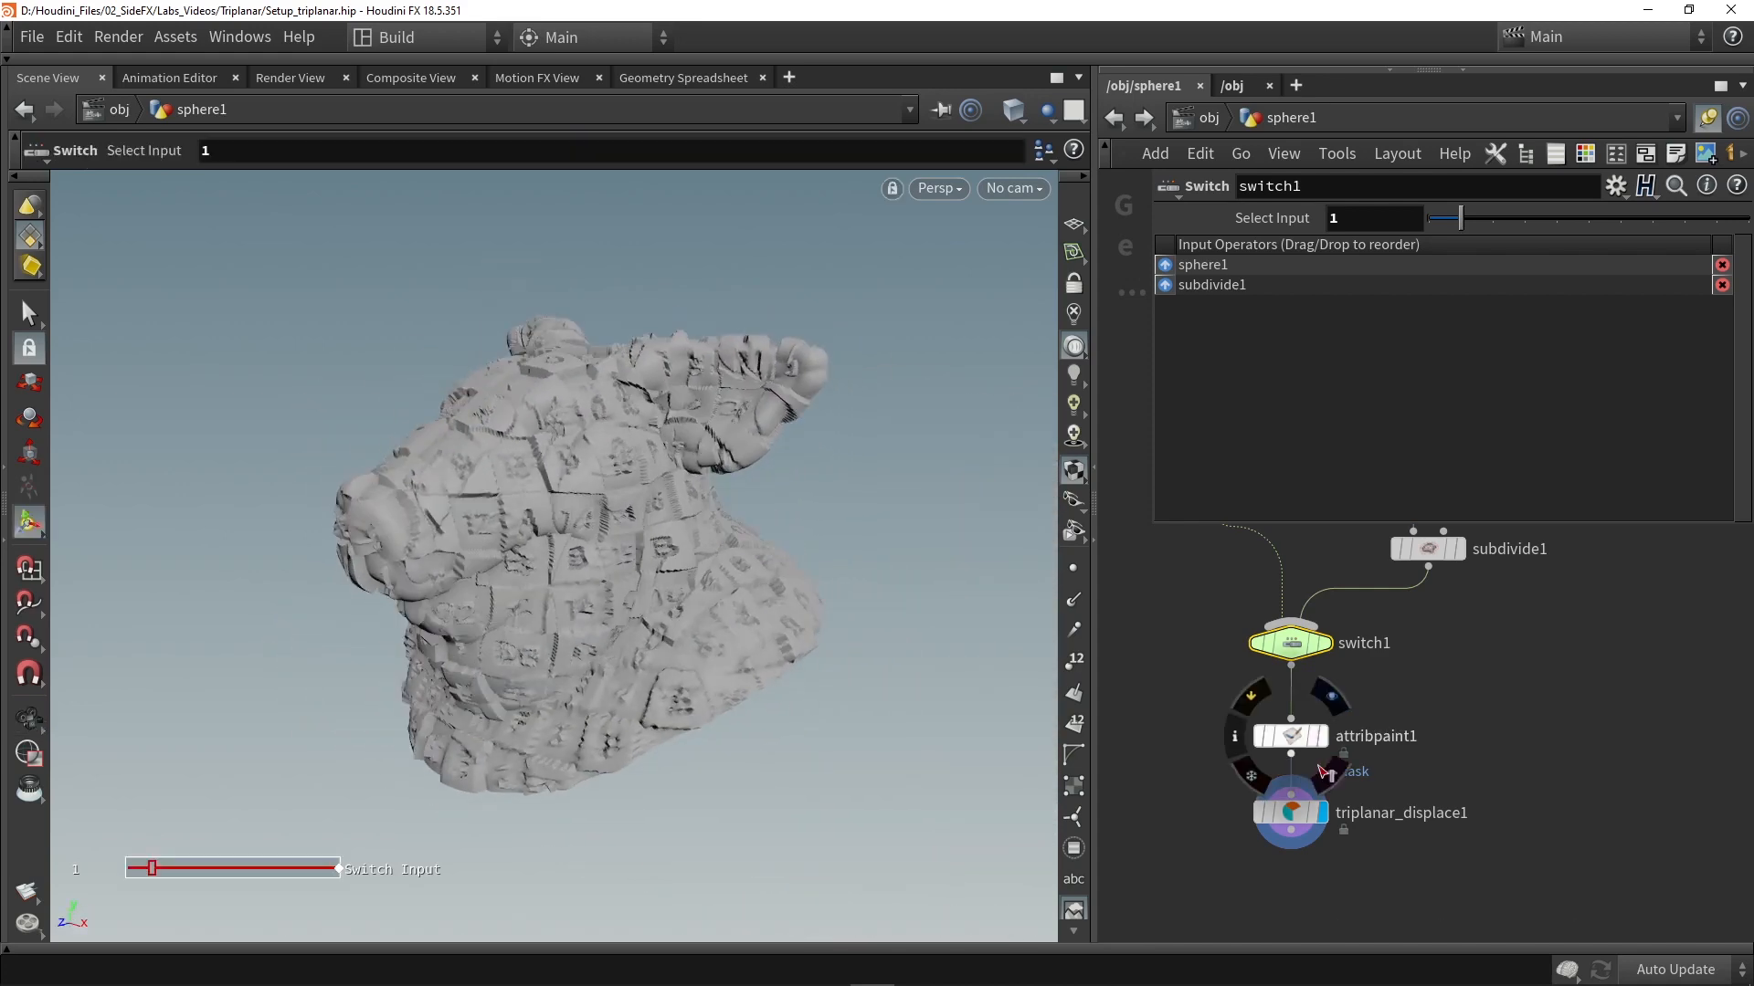
On triplanar_displace1, set the Megascans displacement's Texture Scale to 0.708 and Displacement Amount to 0.08.
{"action": "left_click", "coordinate": [1290, 812]}
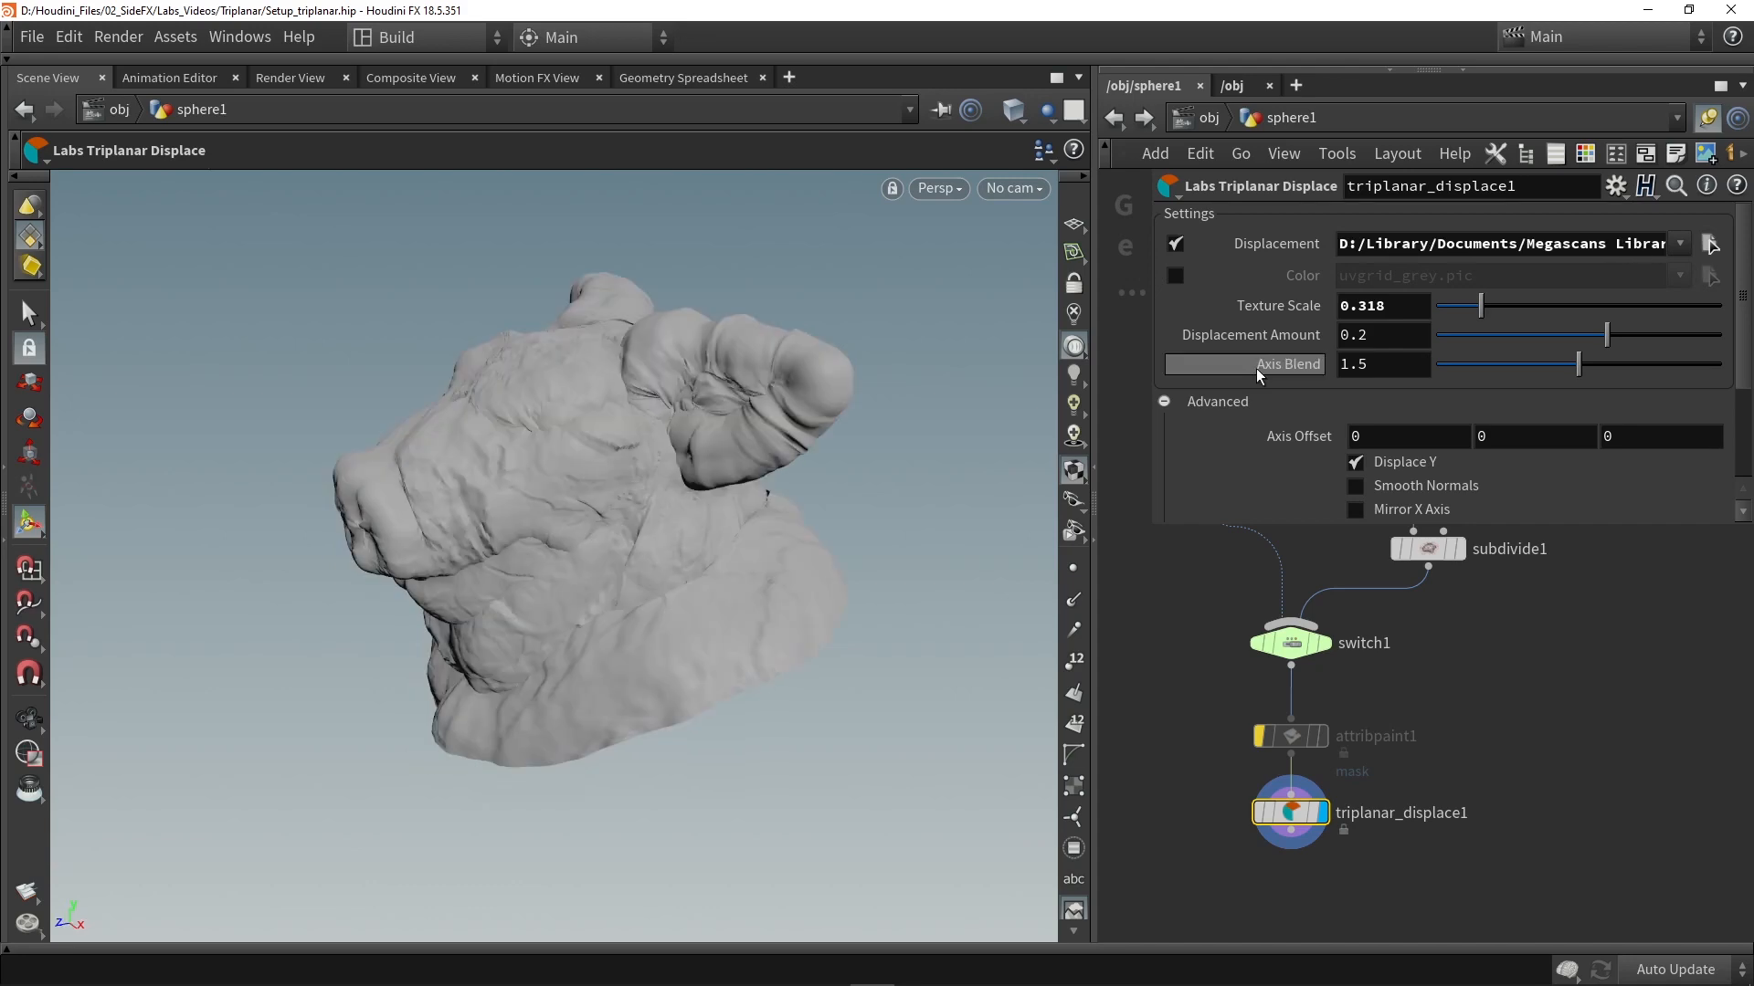
{"action": "left_click_drag", "start_coordinate": [631, 402], "coordinate": [776, 407], "text": "alt"}
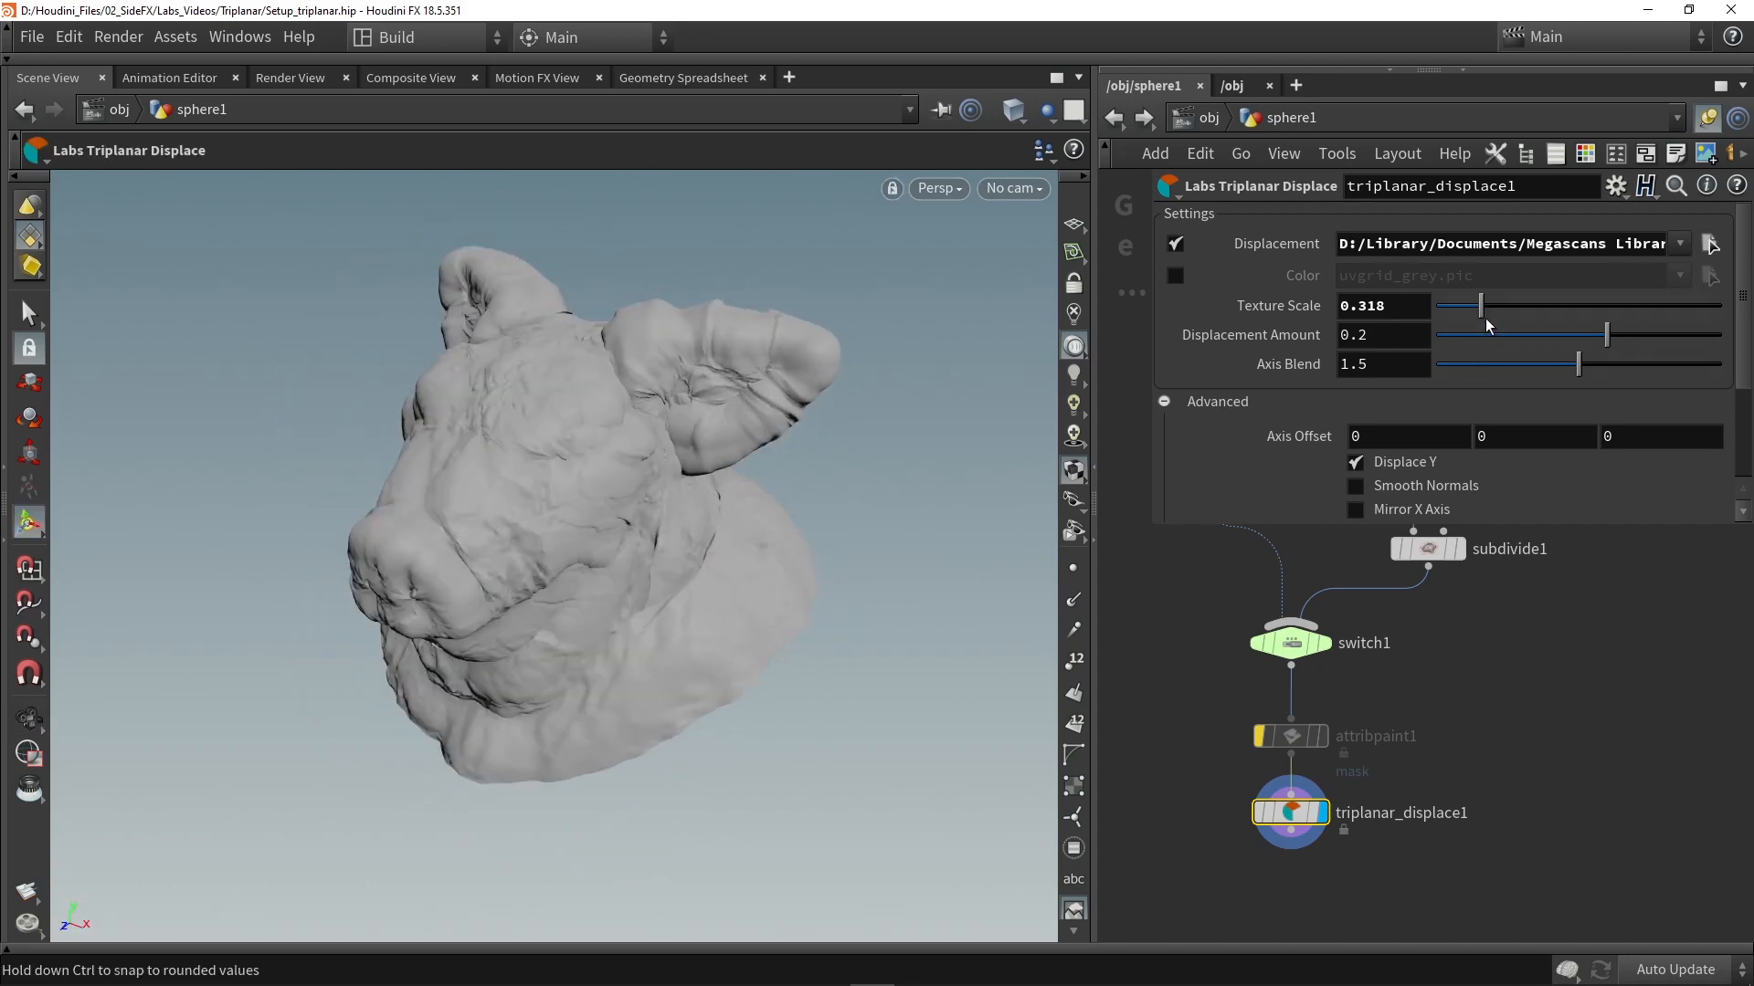
{"action": "left_click_drag", "start_coordinate": [1510, 310], "coordinate": [1592, 344]}
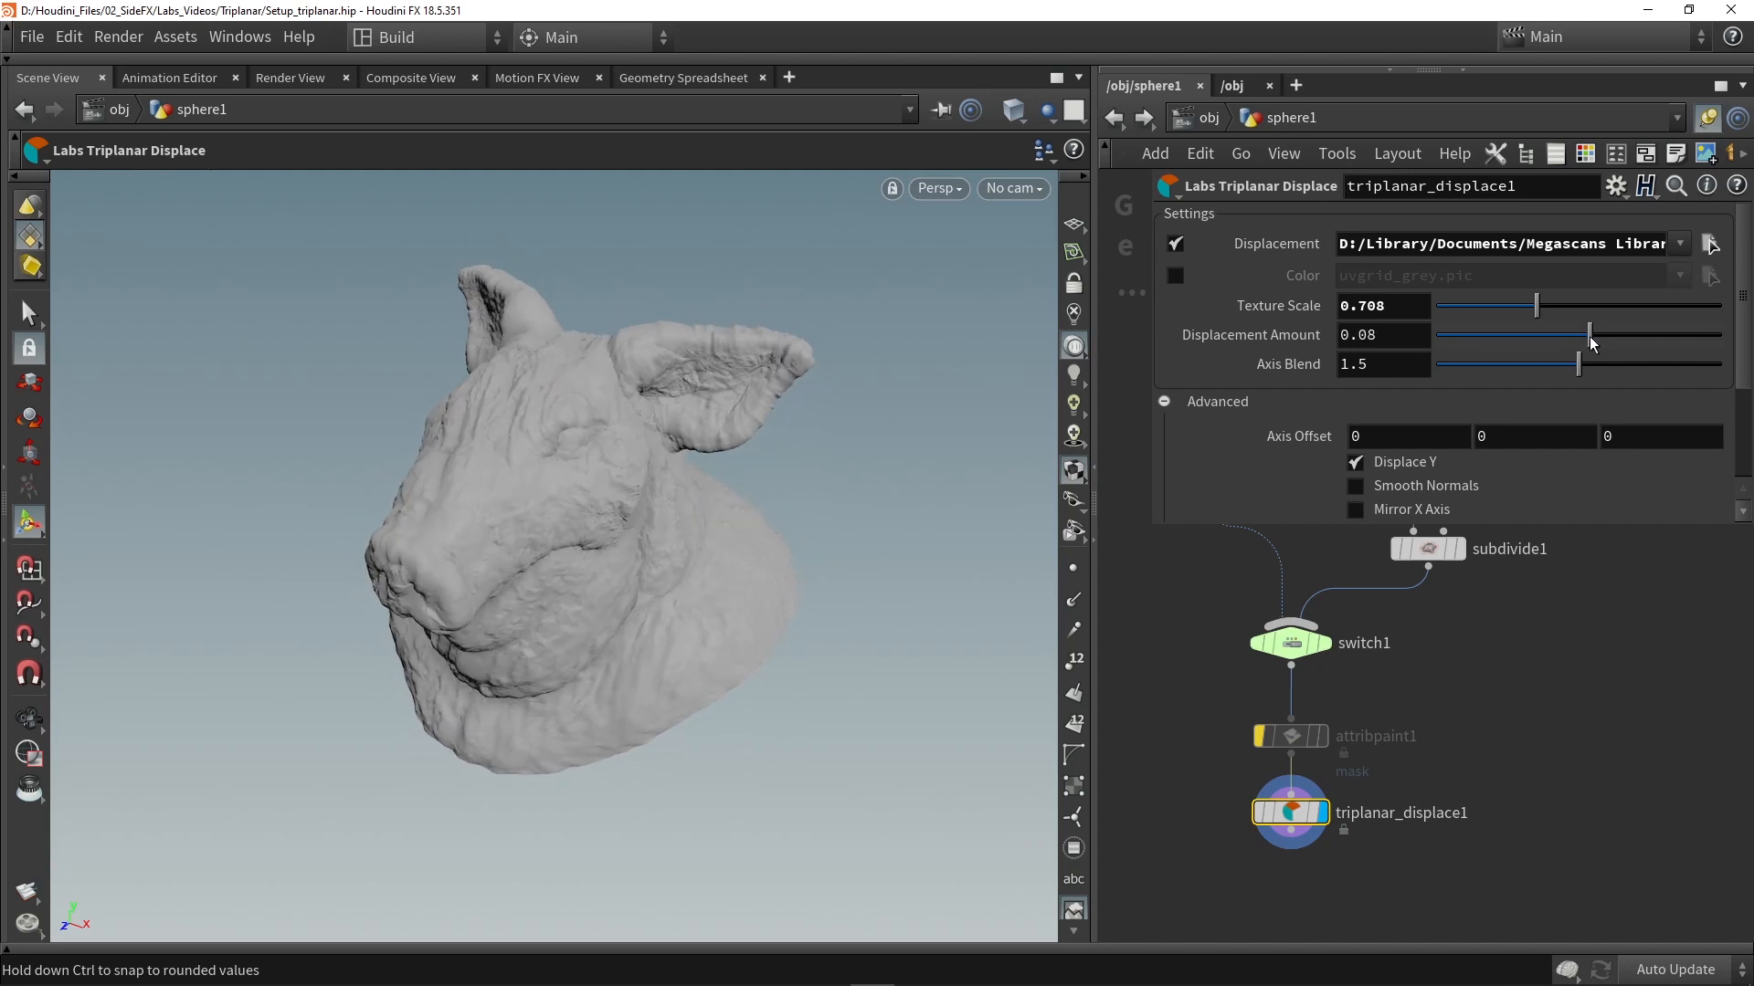
Enable Smooth Normals, set the Displacement Amount to 1, and inspect the animal head from the side.
{"action": "scroll", "coordinate": [1464, 368], "scroll_direction": "down", "scroll_amount": 1}
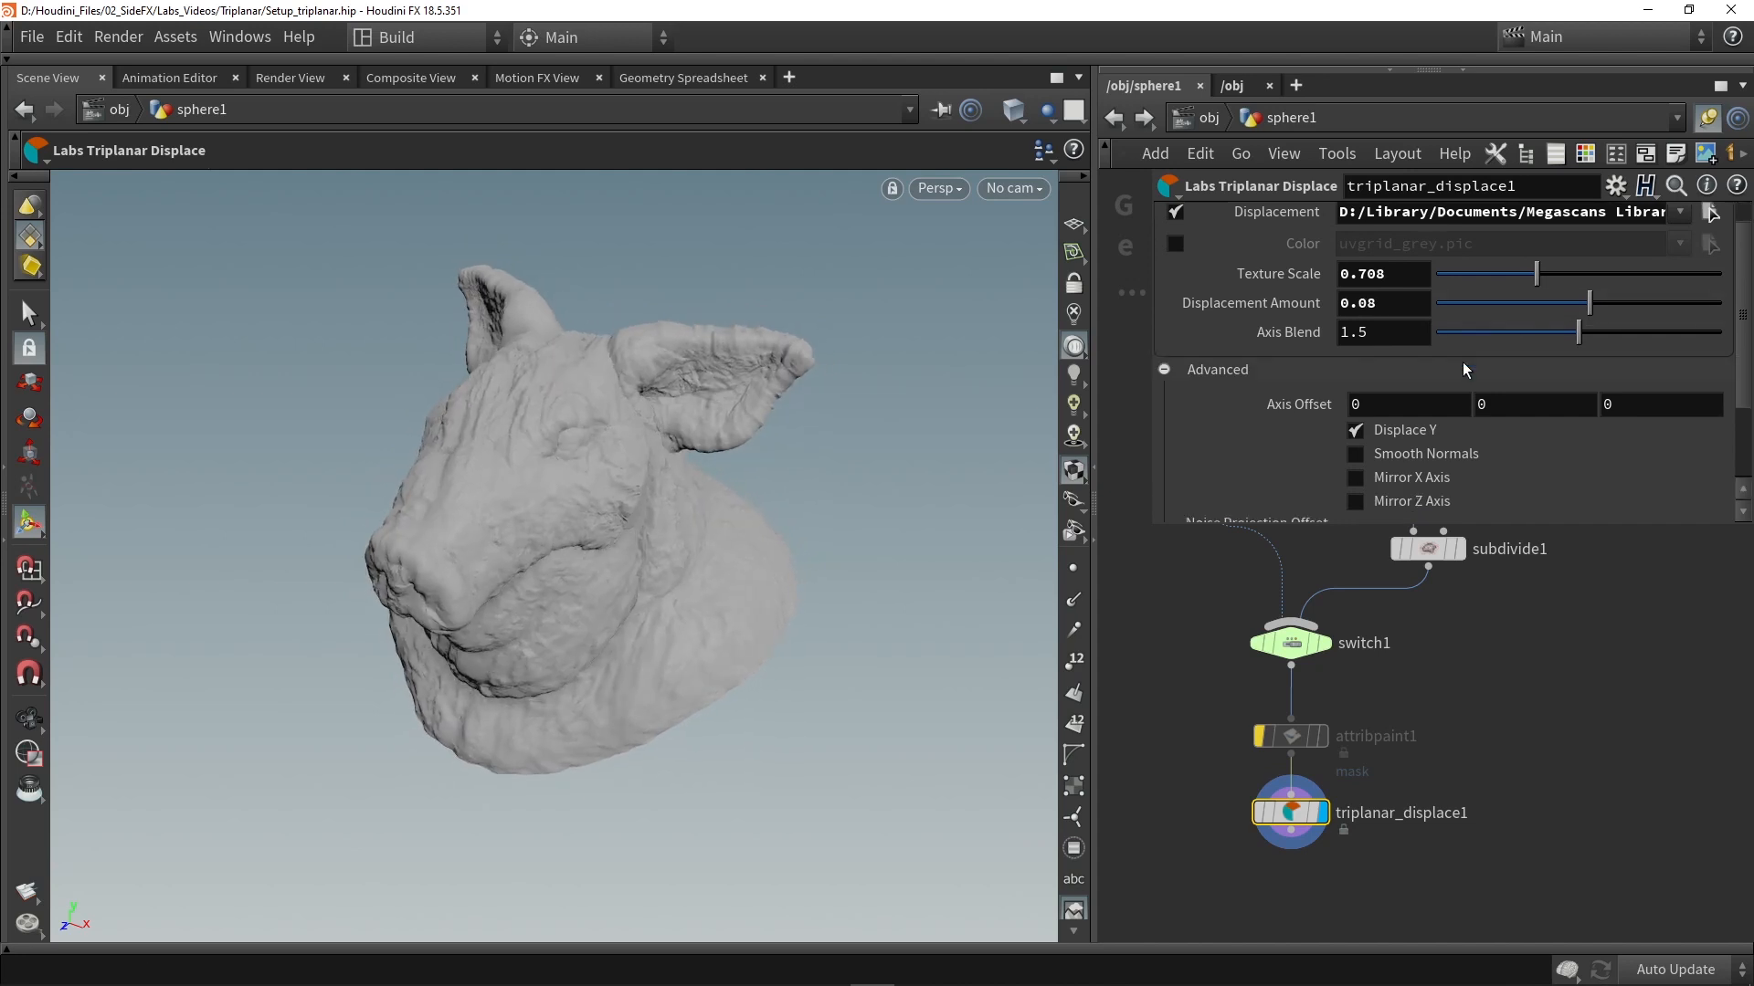
{"action": "left_click", "coordinate": [1430, 467]}
{"action": "left_click_drag", "start_coordinate": [1575, 314], "coordinate": [1729, 305]}
{"action": "left_click_drag", "start_coordinate": [995, 431], "coordinate": [666, 403]}
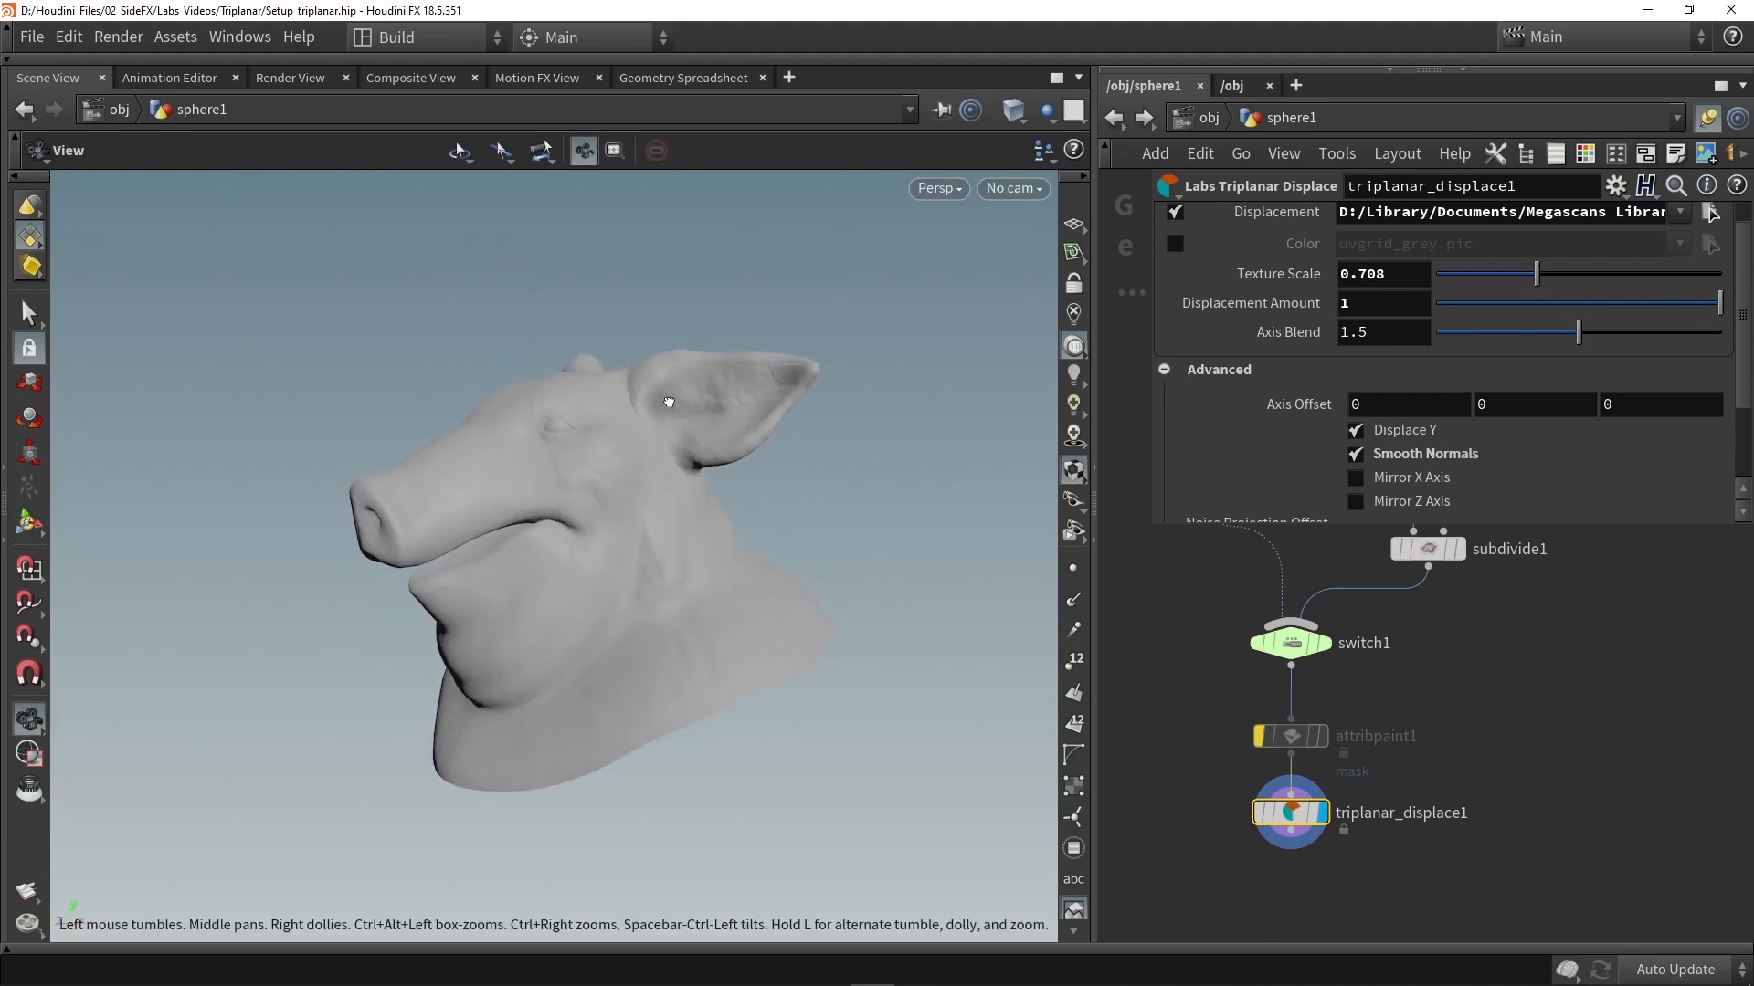